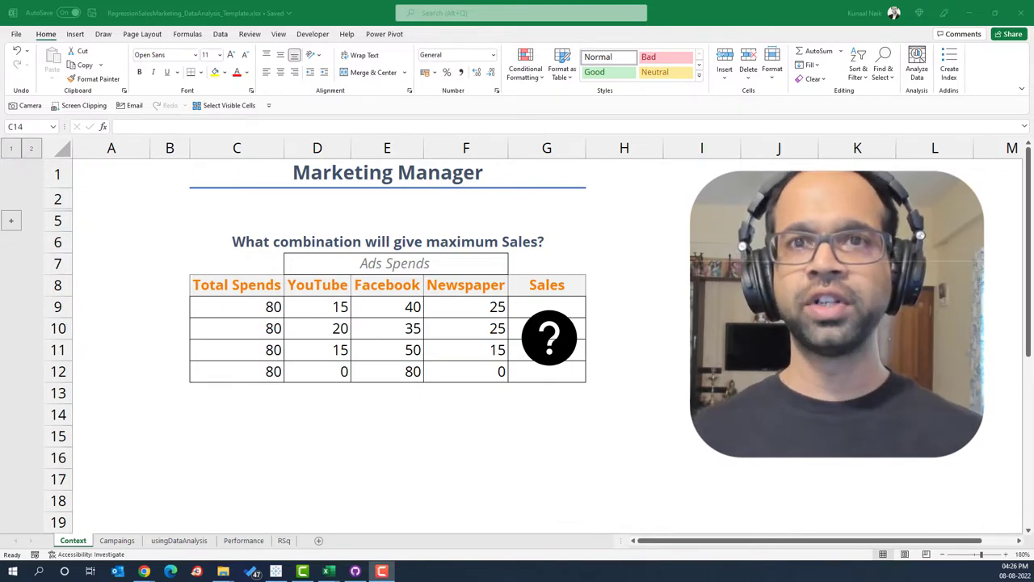
Move from the Context sheet to the Campaigns sheet with its coefficients C and M1–M3 at 0
{"action": "key", "text": "ctrl+Page_Down"}
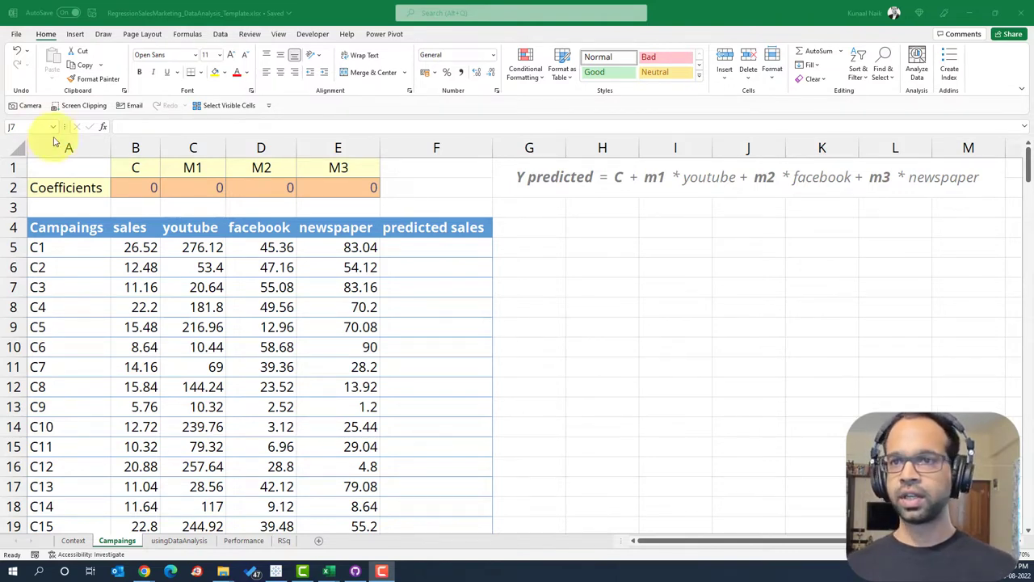
{"action": "left_click_drag", "start_coordinate": [192, 227], "coordinate": [194, 308]}
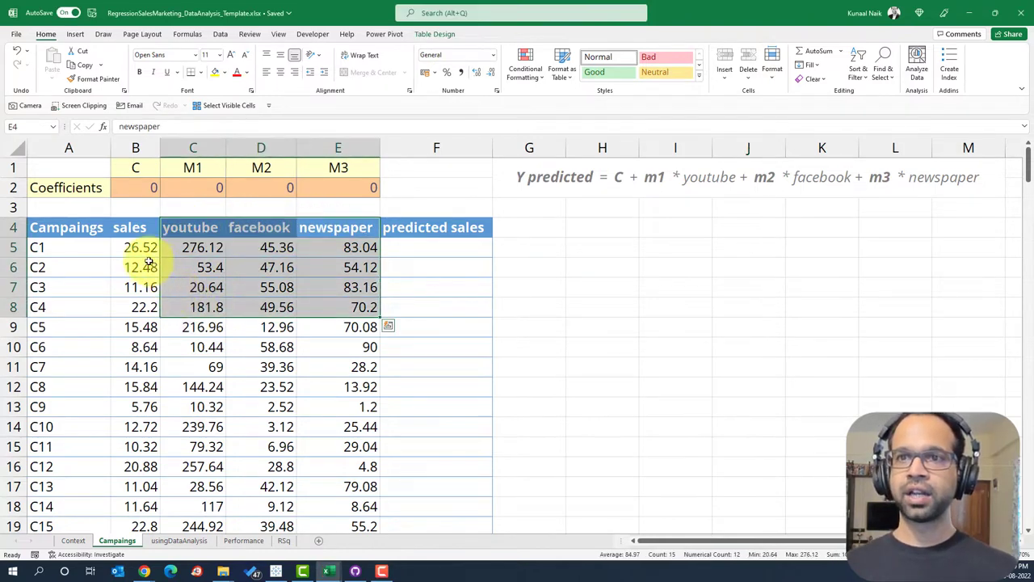
{"action": "left_click", "coordinate": [125, 252]}
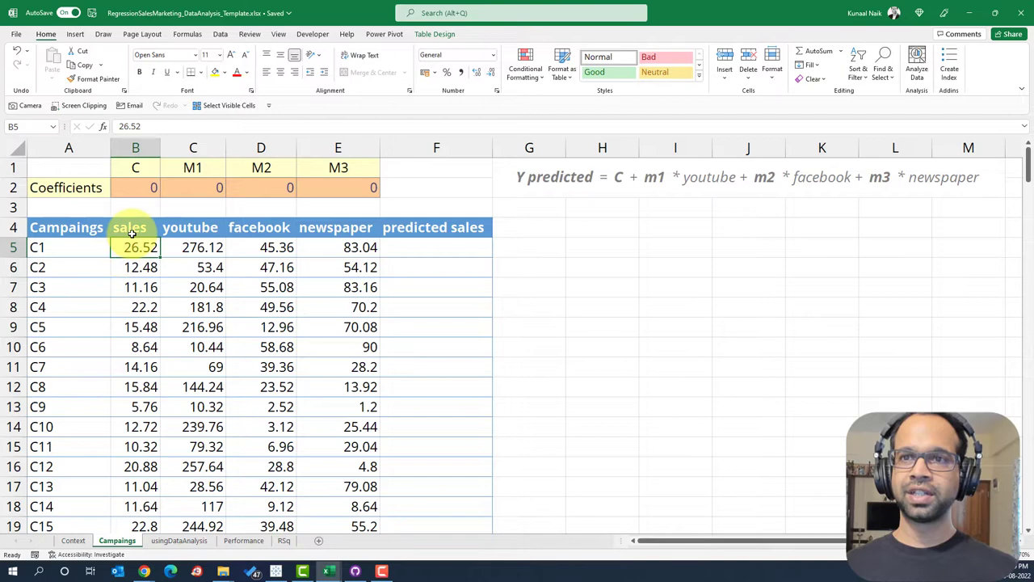
{"action": "left_click_drag", "start_coordinate": [130, 232], "coordinate": [139, 287]}
{"action": "left_click", "coordinate": [197, 231]}
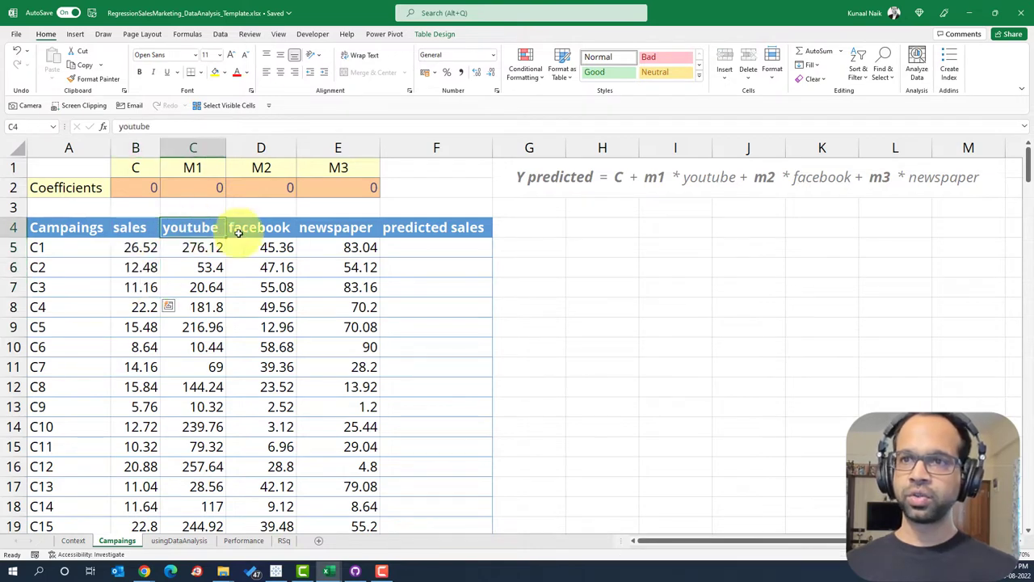
{"action": "left_click_drag", "start_coordinate": [239, 232], "coordinate": [311, 369]}
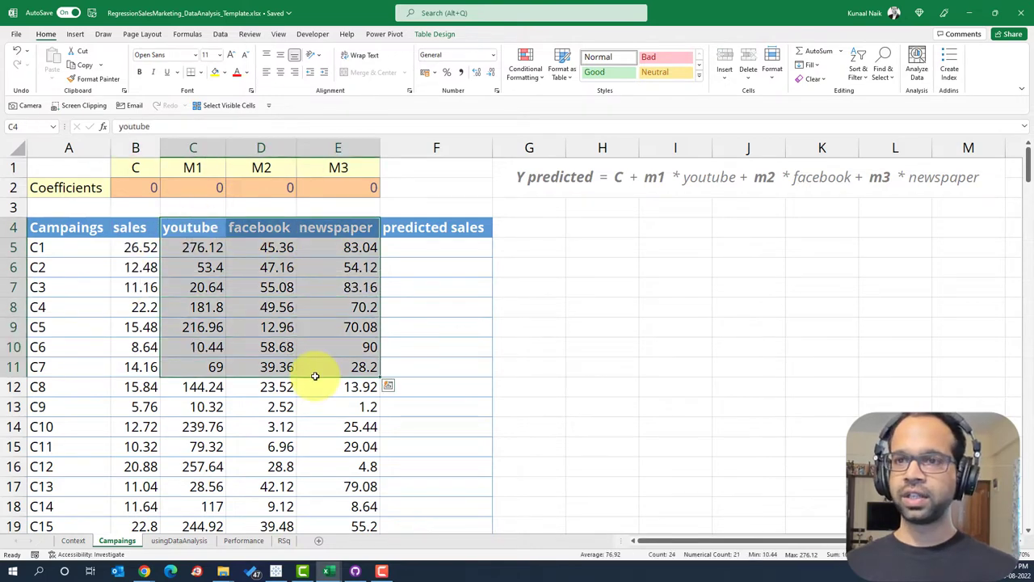
{"action": "left_click", "coordinate": [131, 289]}
{"action": "left_click_drag", "start_coordinate": [135, 243], "coordinate": [138, 309]}
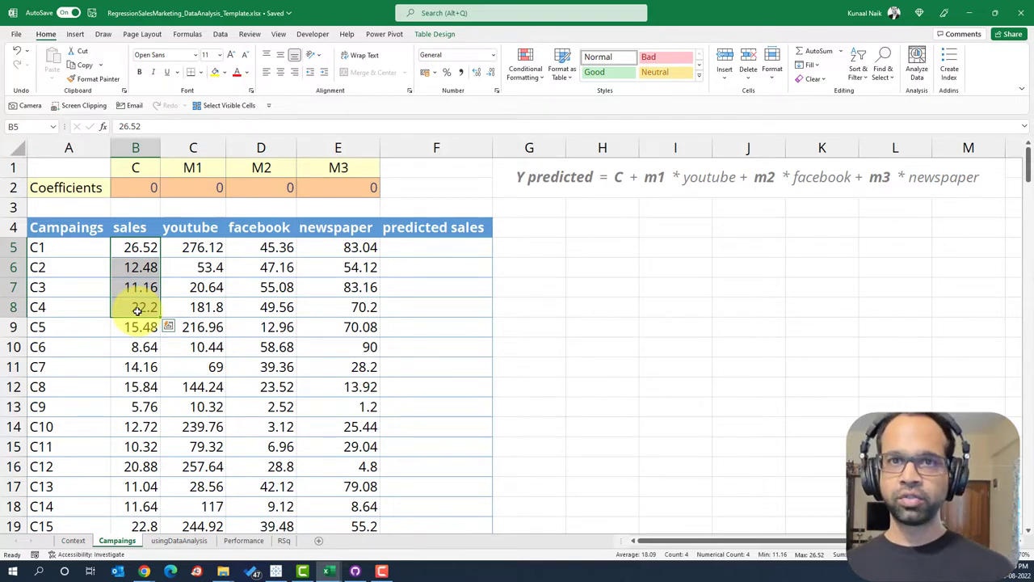
Check in Excel Options' Add-ins list that Analysis ToolPak is enabled, then close the list without applying changes
{"action": "left_click", "coordinate": [16, 34]}
{"action": "key", "text": "Escape"}
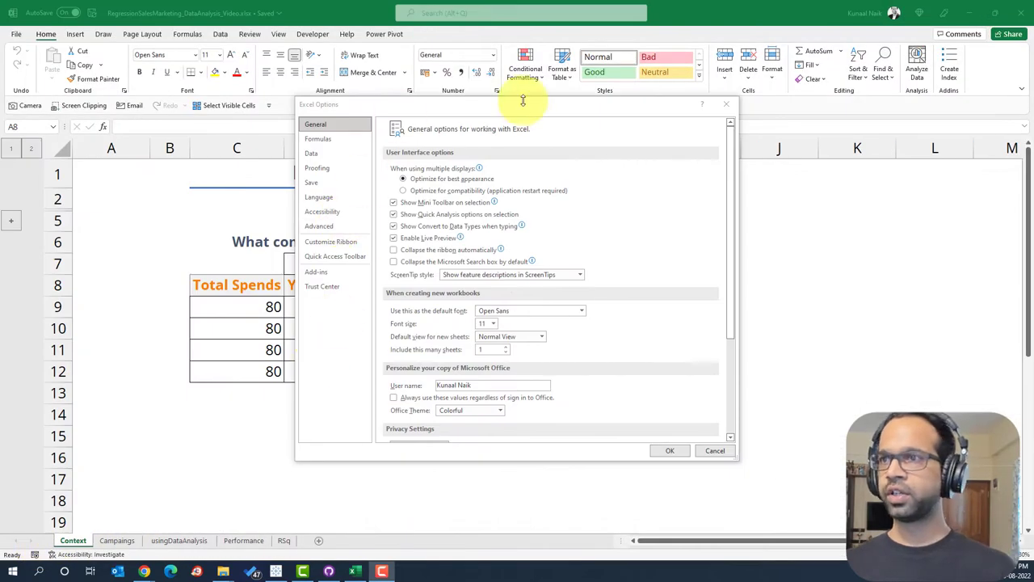
{"action": "left_click", "coordinate": [322, 272]}
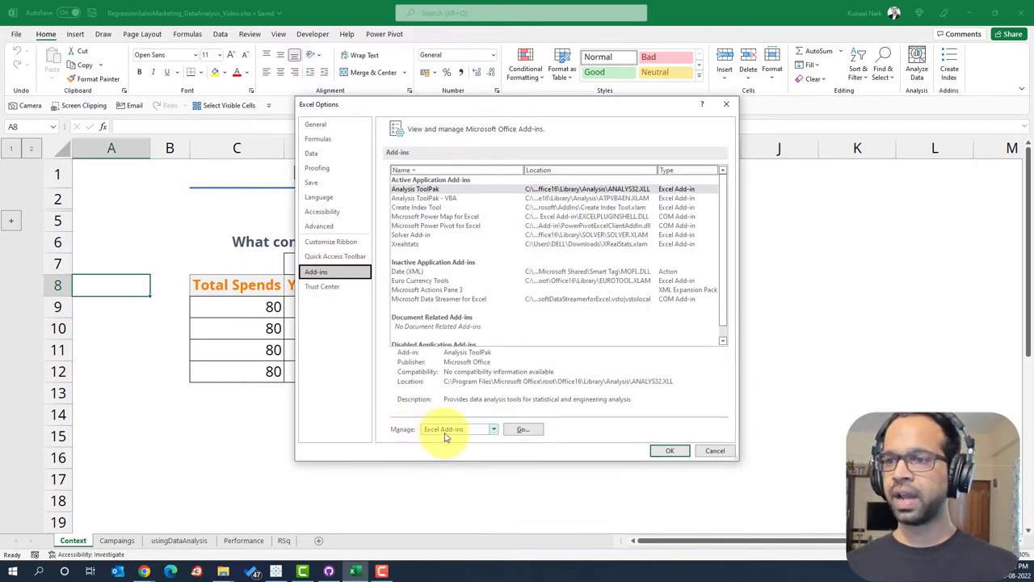
{"action": "left_click", "coordinate": [524, 433]}
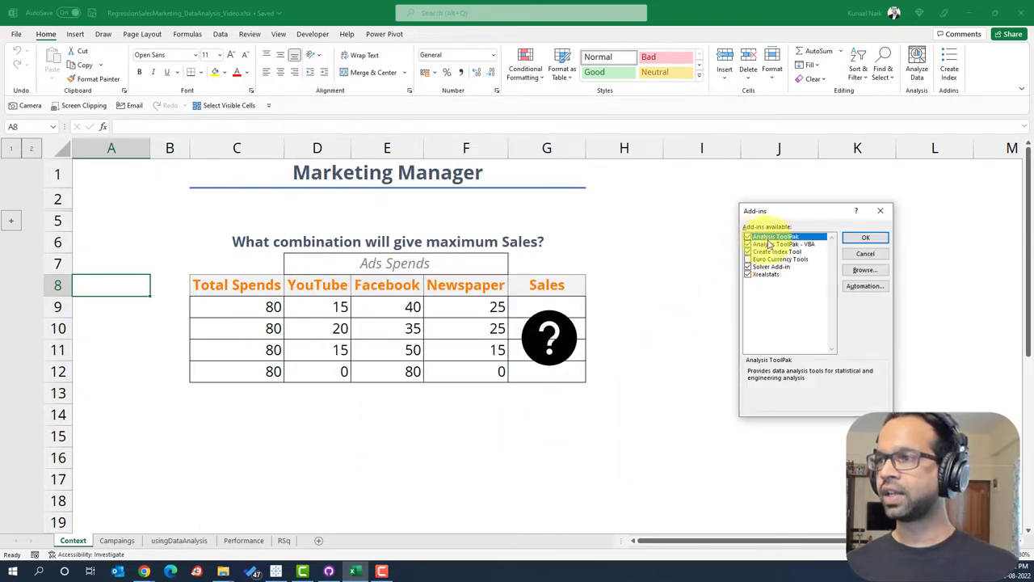
{"action": "left_click", "coordinate": [747, 258]}
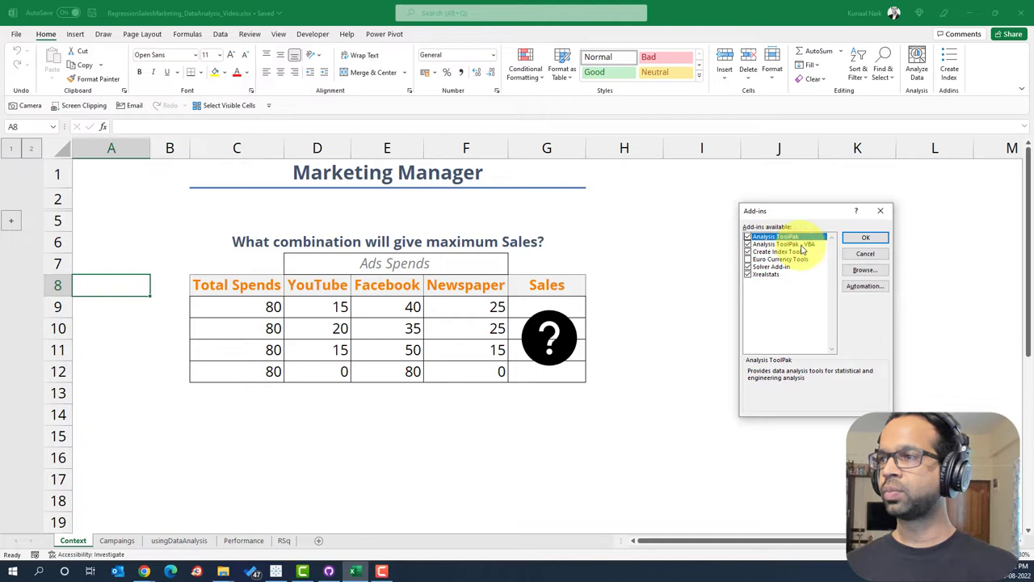
{"action": "left_click", "coordinate": [880, 211]}
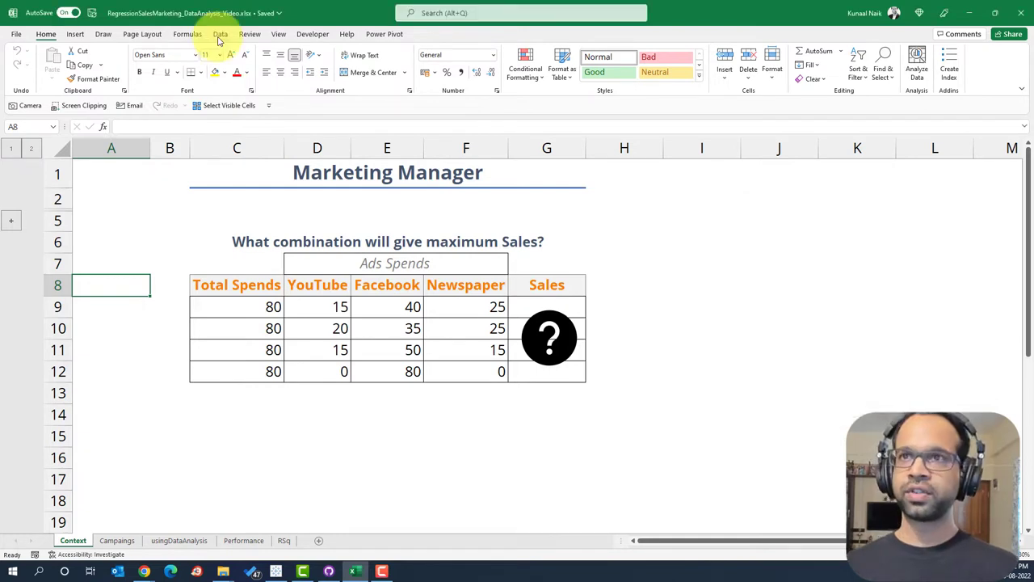
Try the Data Analysis tools, dismiss them, and select a cell in the Campaigns table
{"action": "left_click", "coordinate": [219, 35]}
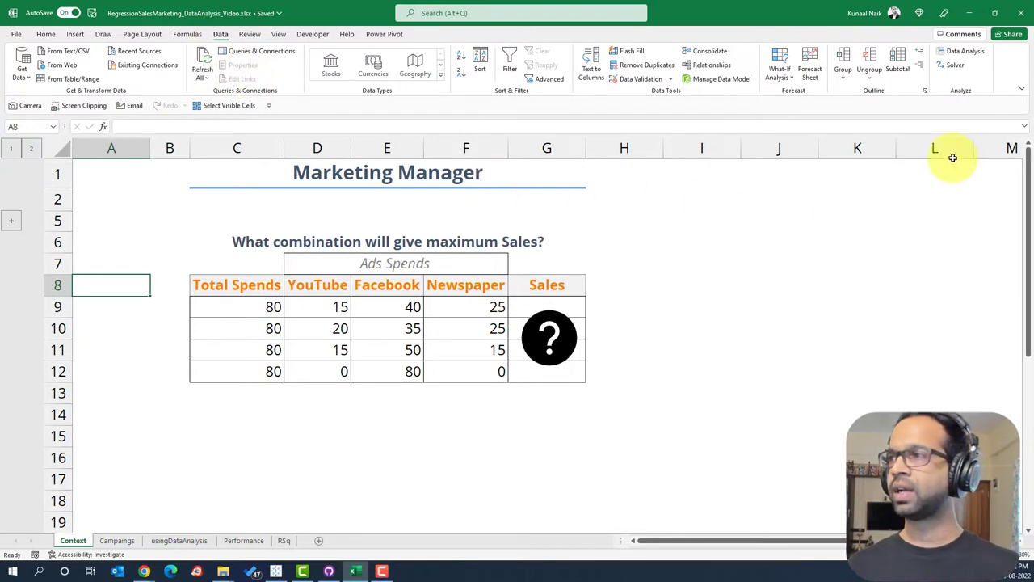
{"action": "left_click", "coordinate": [963, 59]}
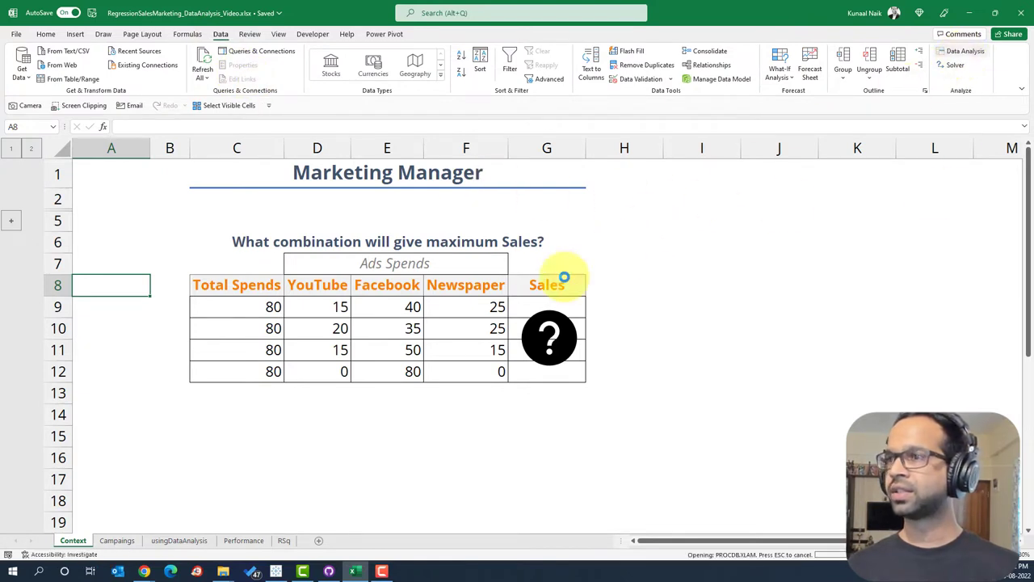
{"action": "left_click_drag", "start_coordinate": [748, 266], "coordinate": [679, 243]}
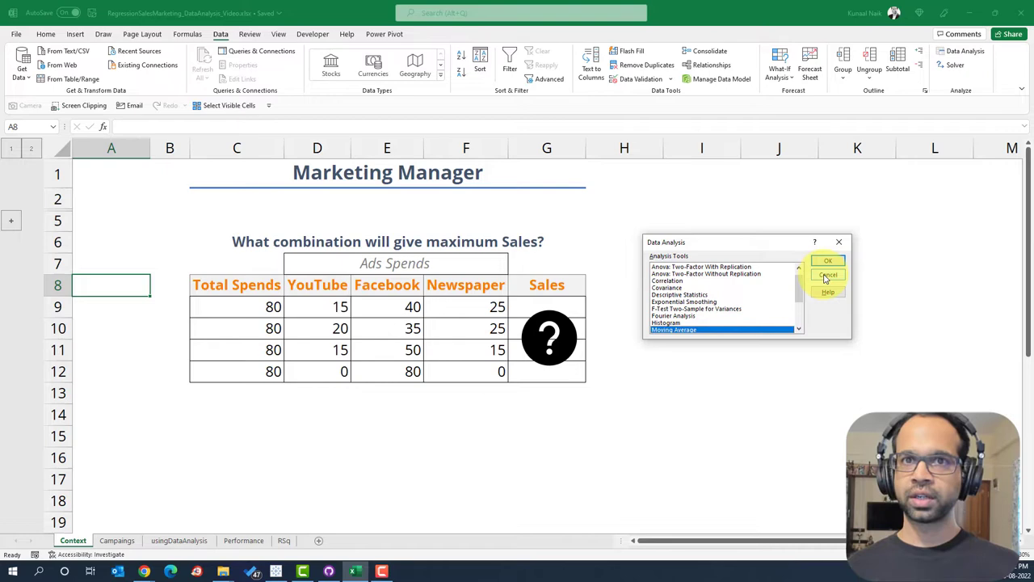
{"action": "left_click", "coordinate": [826, 278]}
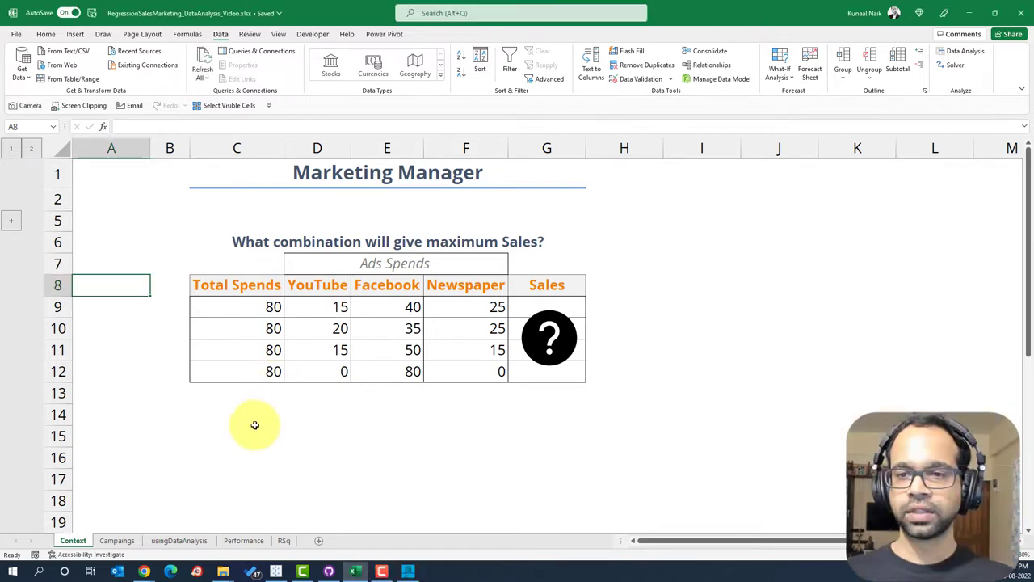
{"action": "left_click", "coordinate": [115, 541]}
{"action": "left_click", "coordinate": [261, 327]}
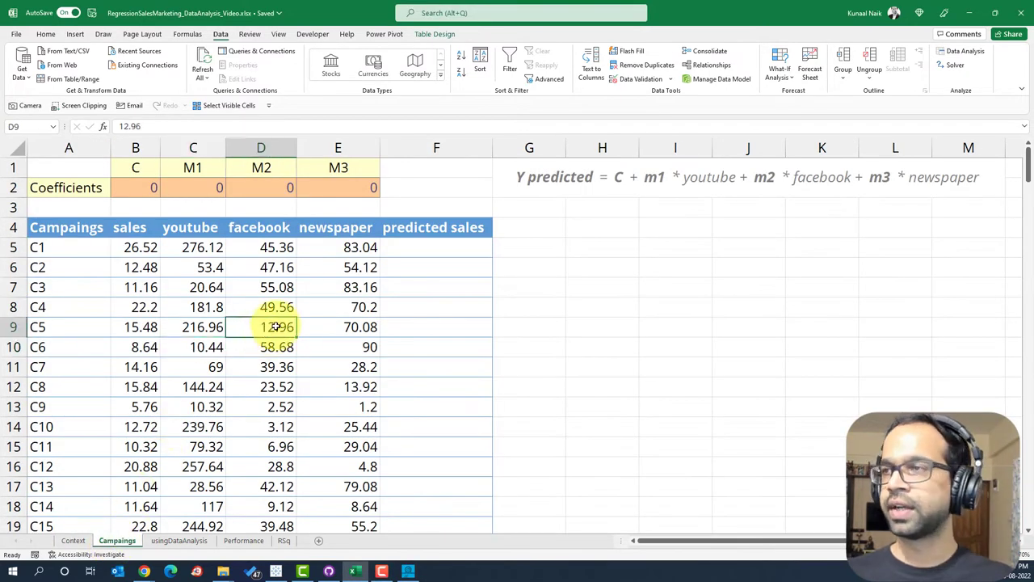
Choose Regression from the Data Analysis tools and open its settings
{"action": "left_click", "coordinate": [968, 50]}
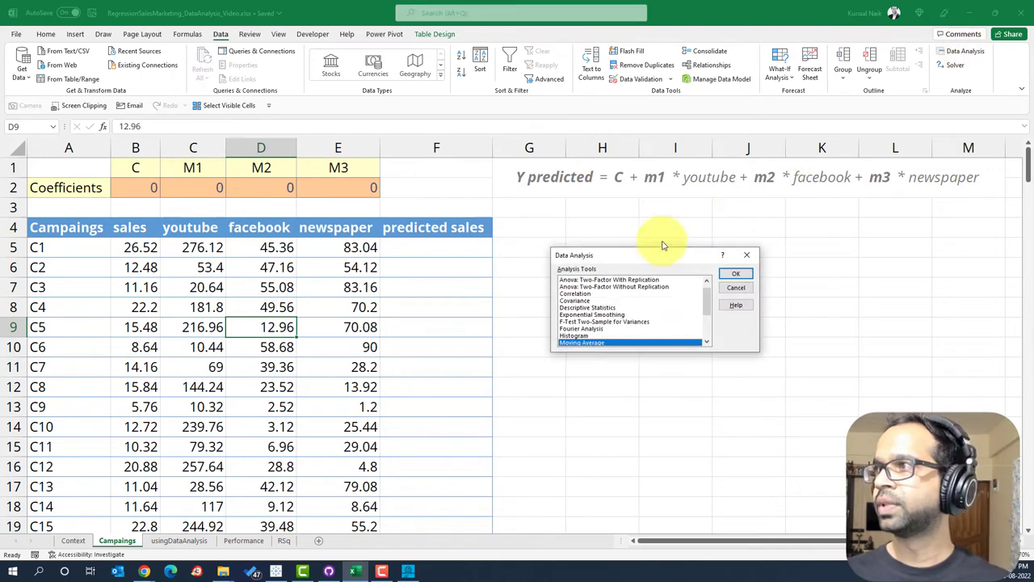
{"action": "left_click_drag", "start_coordinate": [612, 257], "coordinate": [573, 214]}
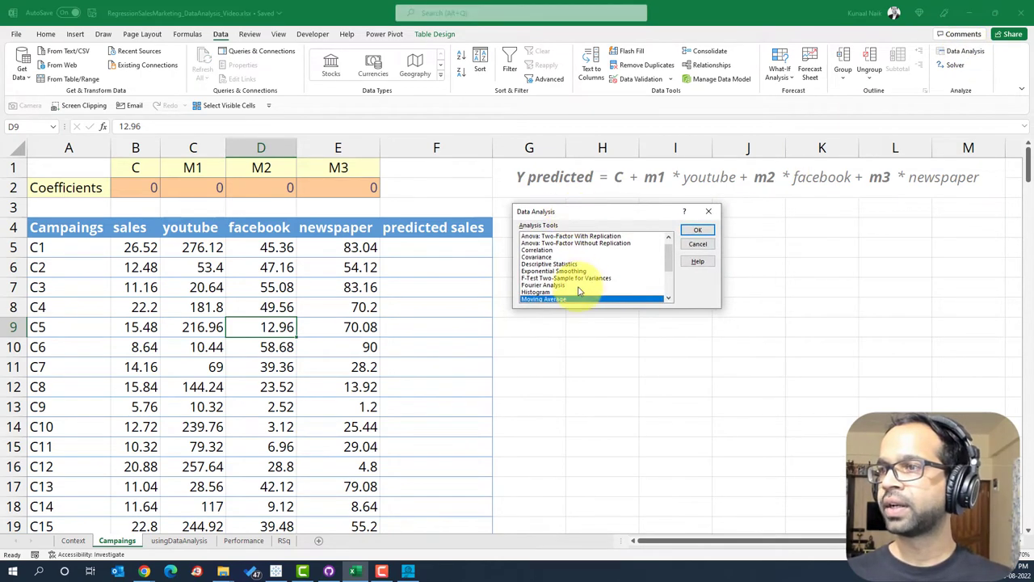
{"action": "scroll", "coordinate": [578, 291], "scroll_direction": "down", "scroll_amount": 1}
{"action": "scroll", "coordinate": [555, 281], "scroll_direction": "down", "scroll_amount": 2}
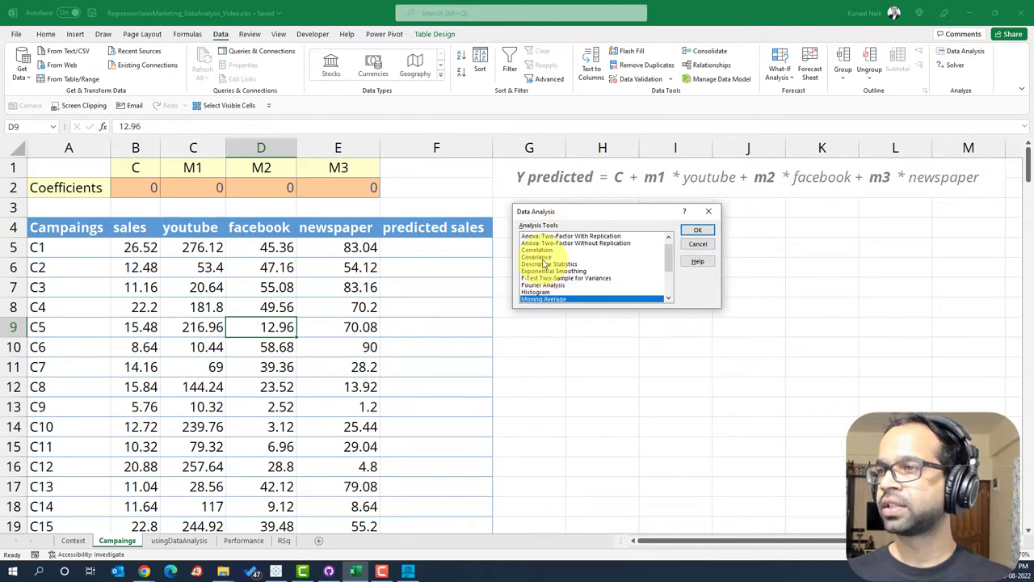
{"action": "scroll", "coordinate": [546, 267], "scroll_direction": "down", "scroll_amount": 4}
{"action": "left_click", "coordinate": [543, 257]}
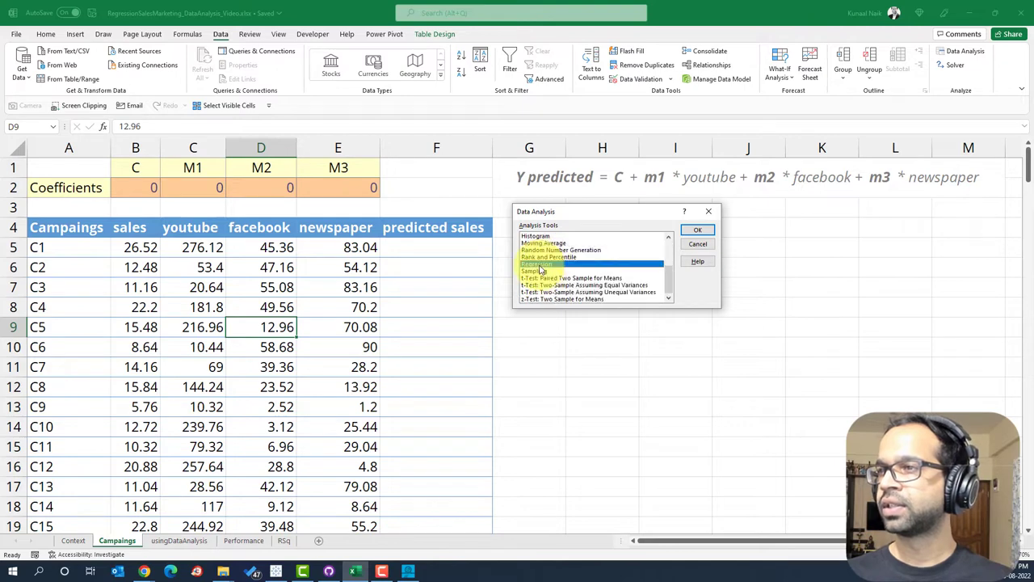
{"action": "scroll", "coordinate": [543, 257], "scroll_direction": "up", "scroll_amount": 1}
{"action": "left_click", "coordinate": [684, 233]}
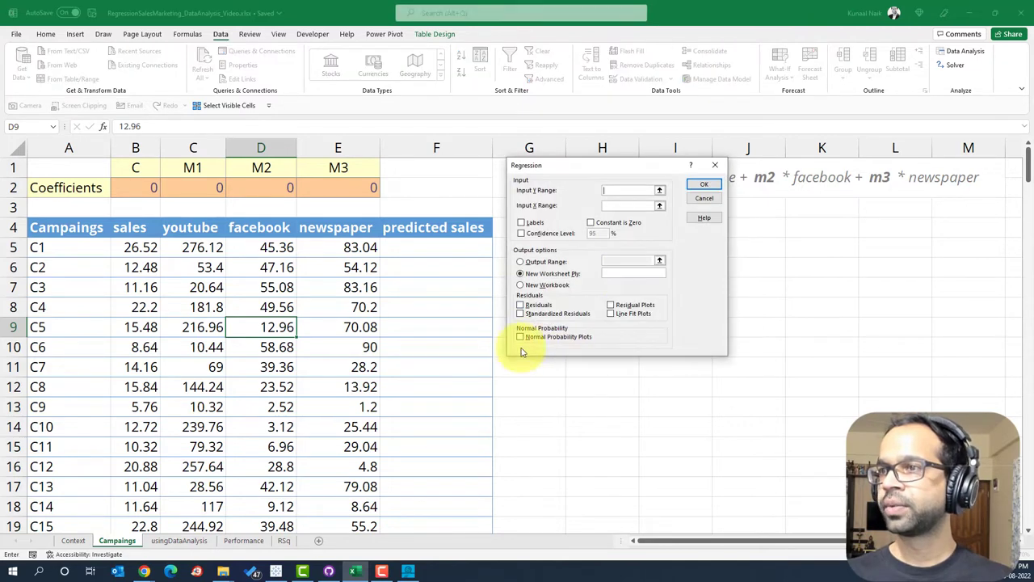
Set the Regression Y input range to the sales column $B$4:$B$204
{"action": "left_click_drag", "start_coordinate": [550, 172], "coordinate": [549, 239]}
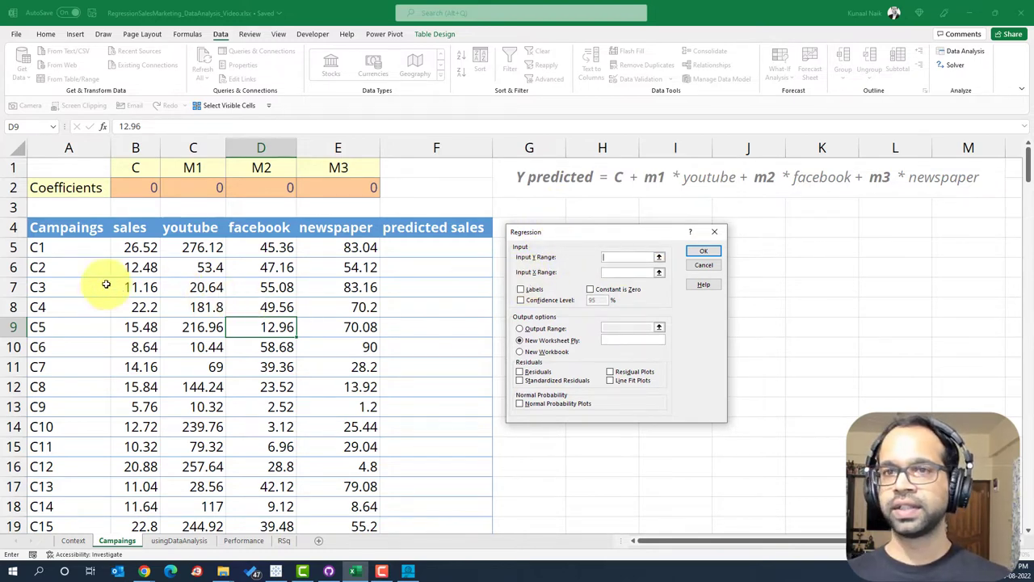
{"action": "left_click", "coordinate": [139, 241]}
{"action": "left_click", "coordinate": [138, 230]}
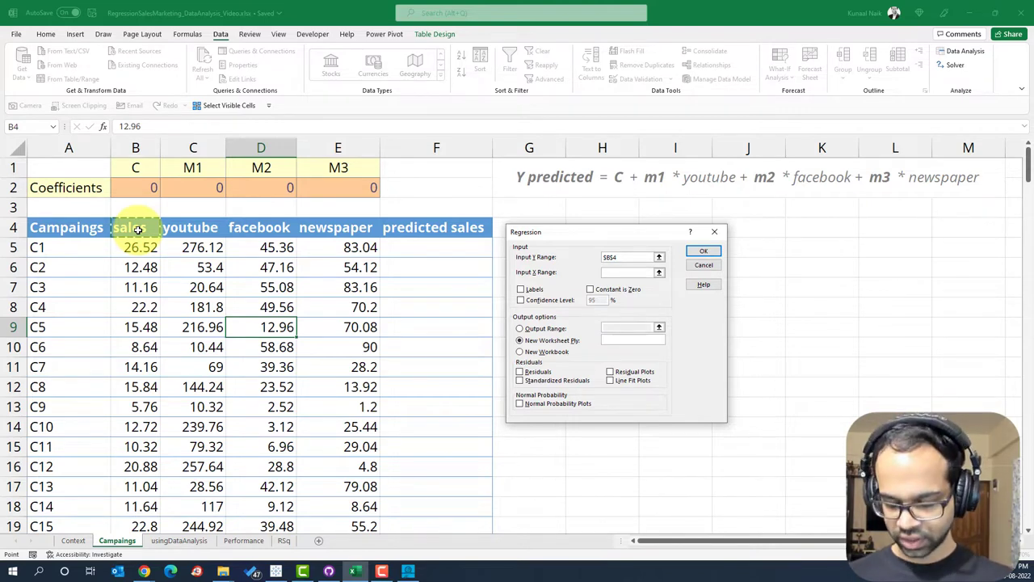
{"action": "key", "text": "ctrl+shift+Down"}
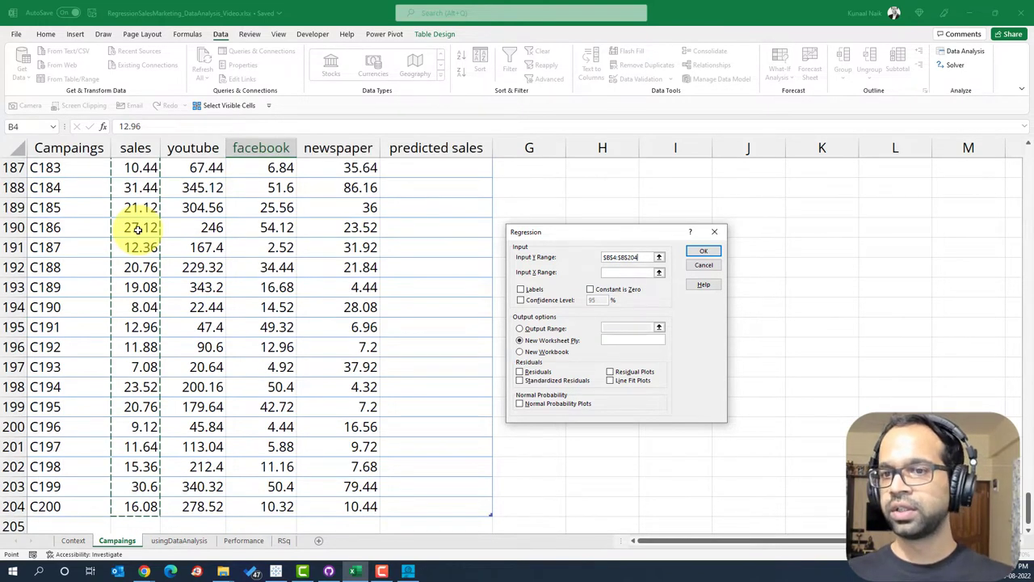
Set the X range to youtube–newspaper $C$4:$E$204, tick Labels, and choose Output Range
{"action": "left_click", "coordinate": [623, 273]}
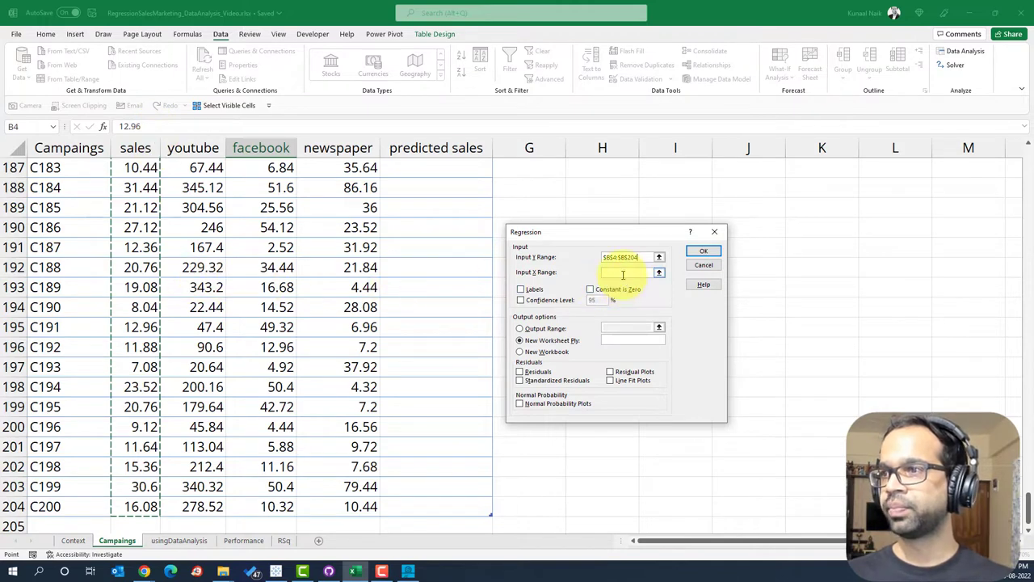
{"action": "left_click", "coordinate": [202, 267]}
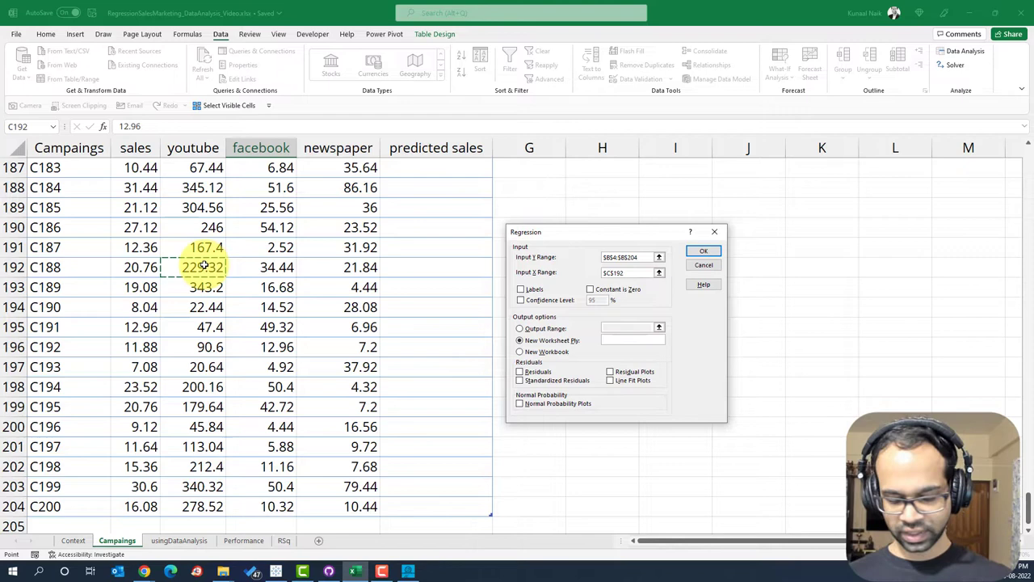
{"action": "key", "text": "ctrl+Up"}
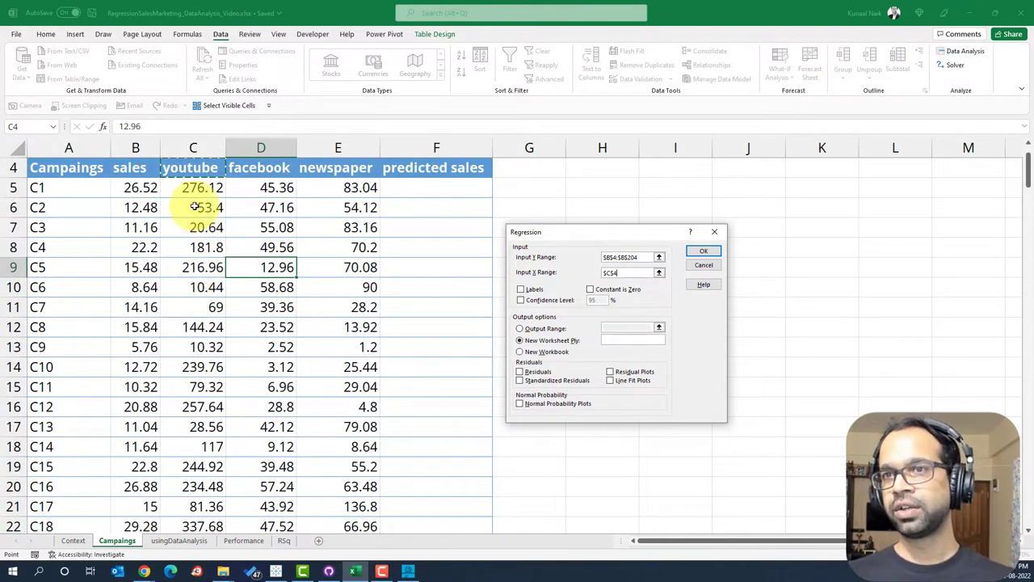
{"action": "scroll", "coordinate": [194, 167], "scroll_direction": "up", "scroll_amount": 1}
{"action": "mouse_move", "coordinate": [194, 229]}
{"action": "left_mouse_down"}
{"action": "mouse_move", "coordinate": [259, 224]}
{"action": "mouse_move", "coordinate": [323, 266]}
{"action": "mouse_move", "coordinate": [198, 229]}
{"action": "left_mouse_up"}
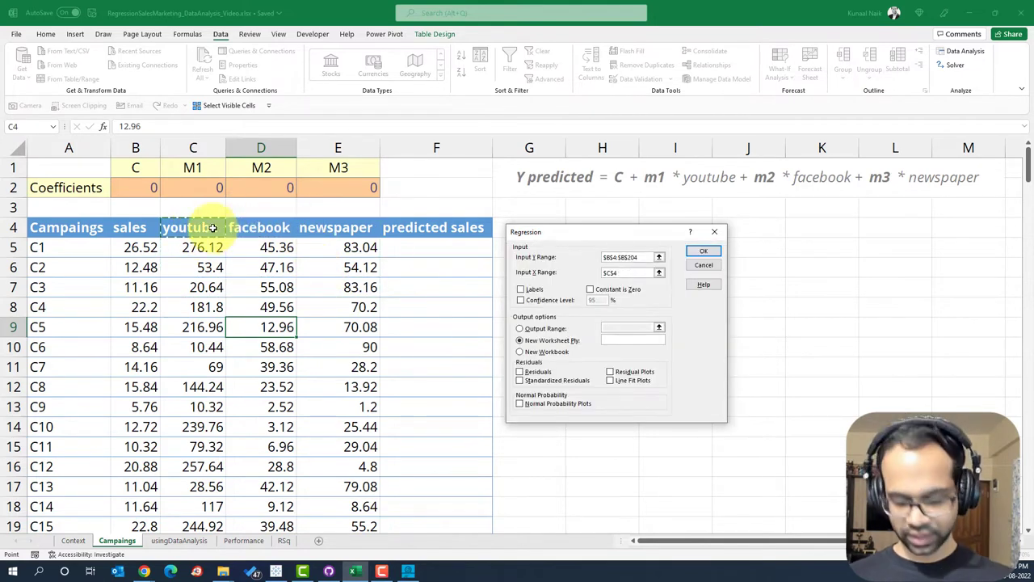
{"action": "key", "text": "shift+Right"}
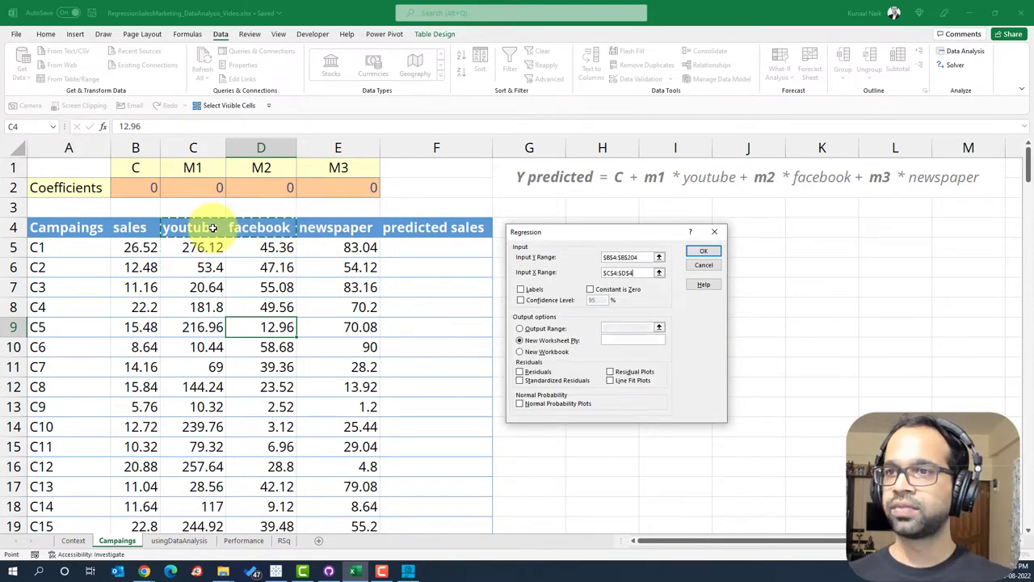
{"action": "key", "text": "shift+Right"}
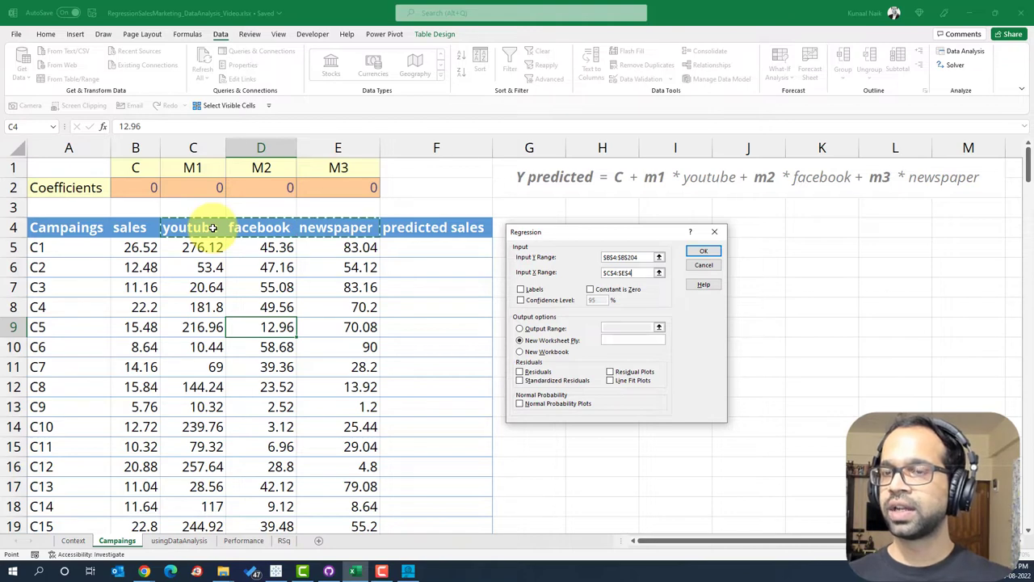
{"action": "key", "text": "ctrl+shift+Down"}
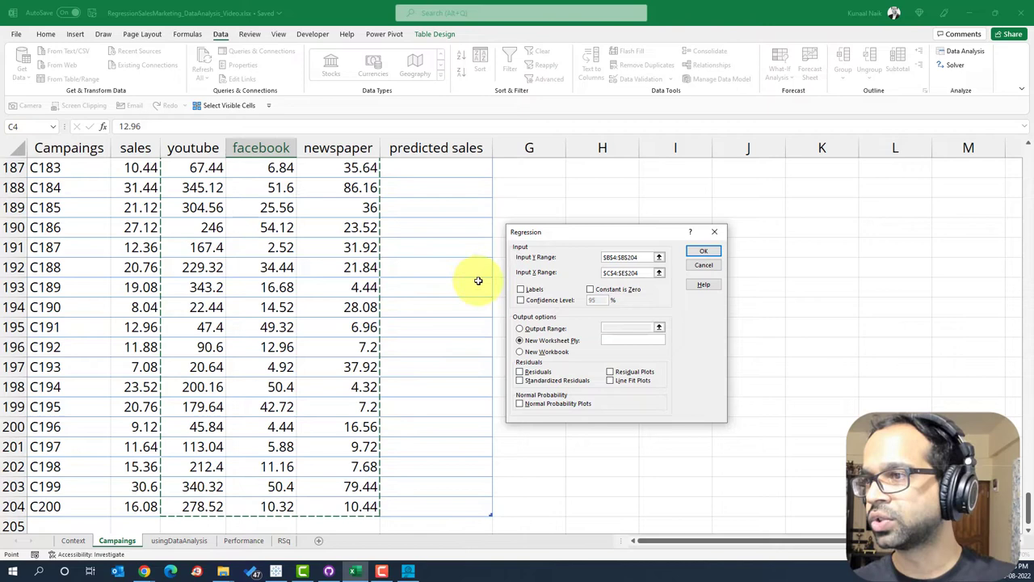
{"action": "left_click", "coordinate": [532, 290]}
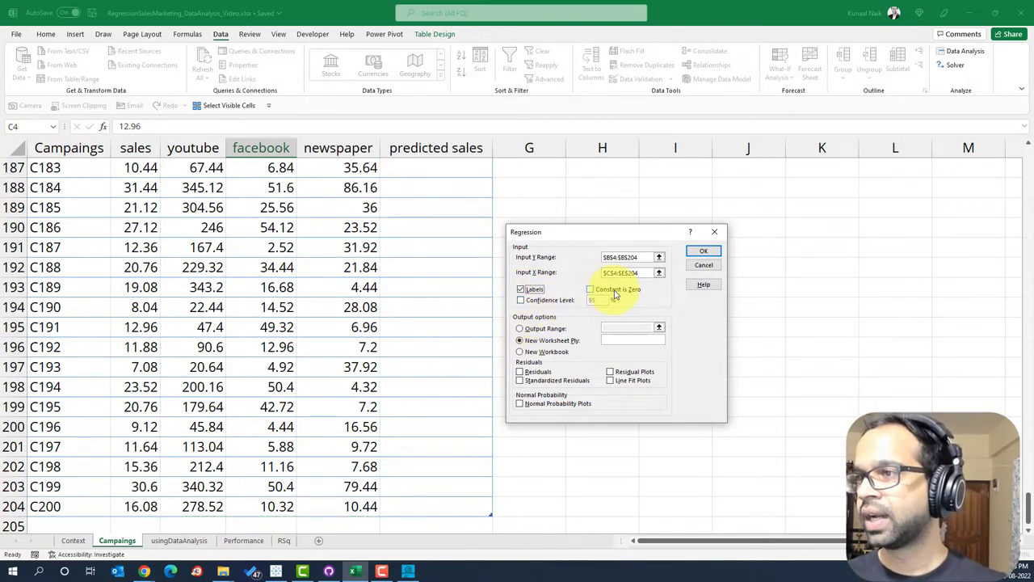
{"action": "left_click", "coordinate": [544, 327]}
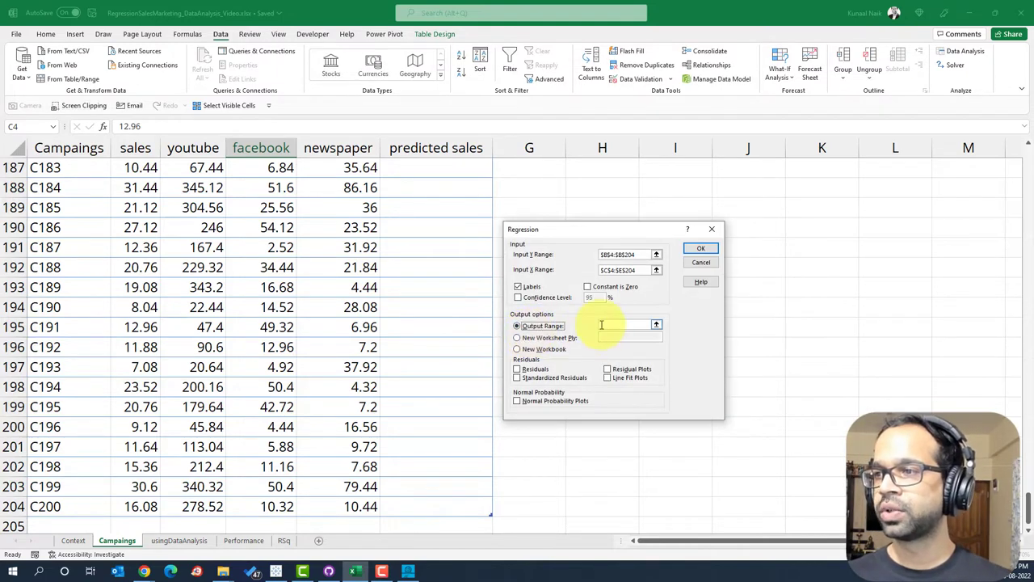
Send the output to usingDataAnalysis!$A$1, run the regression, and review the Coefficients section
{"action": "left_click", "coordinate": [177, 542]}
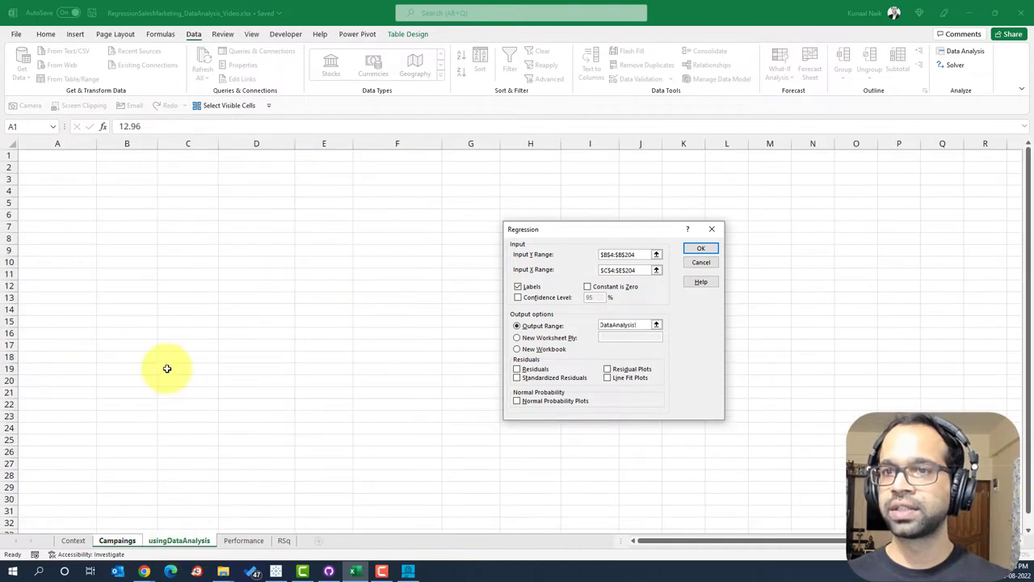
{"action": "left_click", "coordinate": [61, 162]}
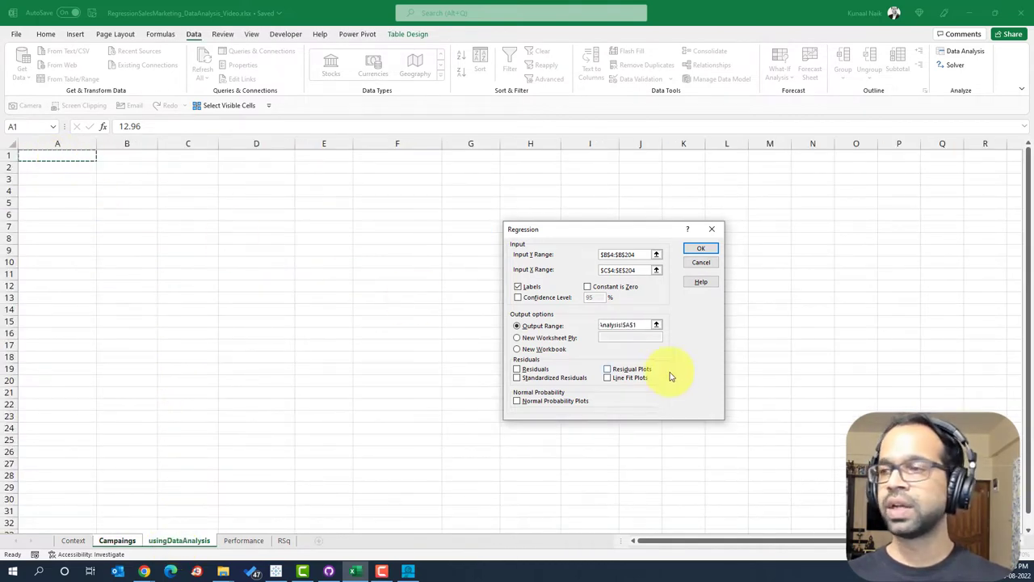
{"action": "left_click", "coordinate": [699, 254]}
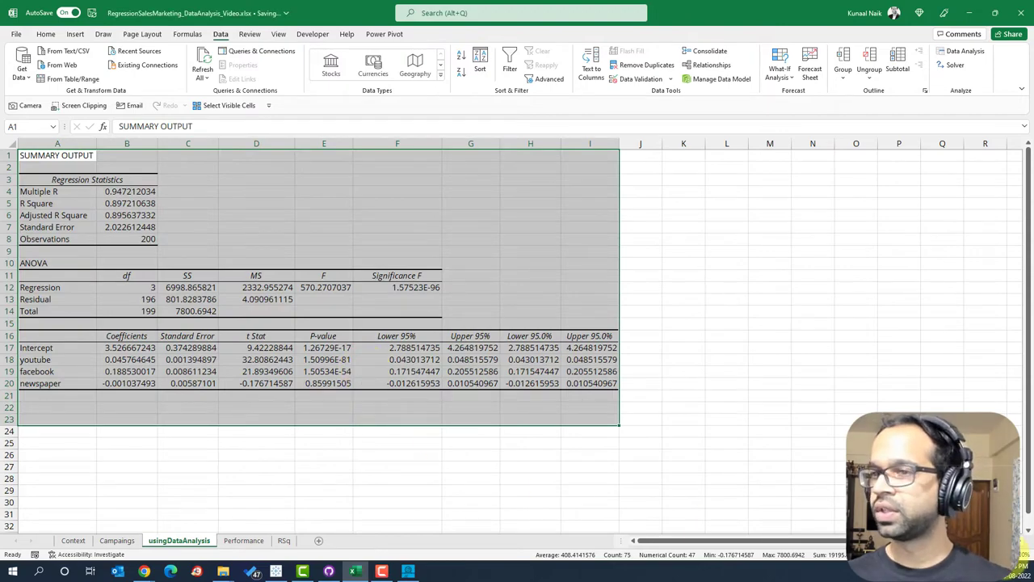
{"action": "scroll", "coordinate": [1022, 549], "scroll_direction": "up", "scroll_amount": 3}
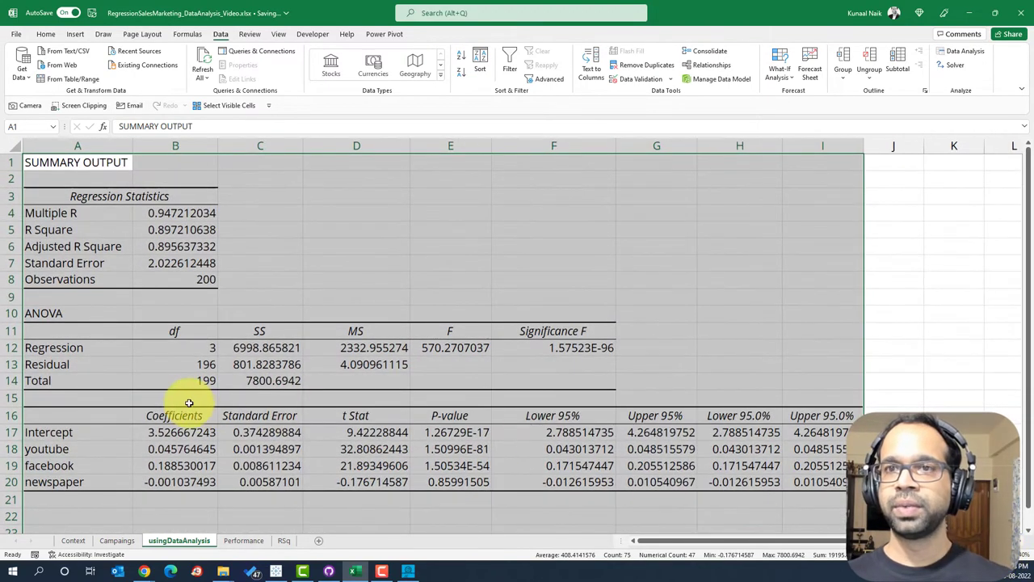
{"action": "left_click_drag", "start_coordinate": [111, 414], "coordinate": [166, 482]}
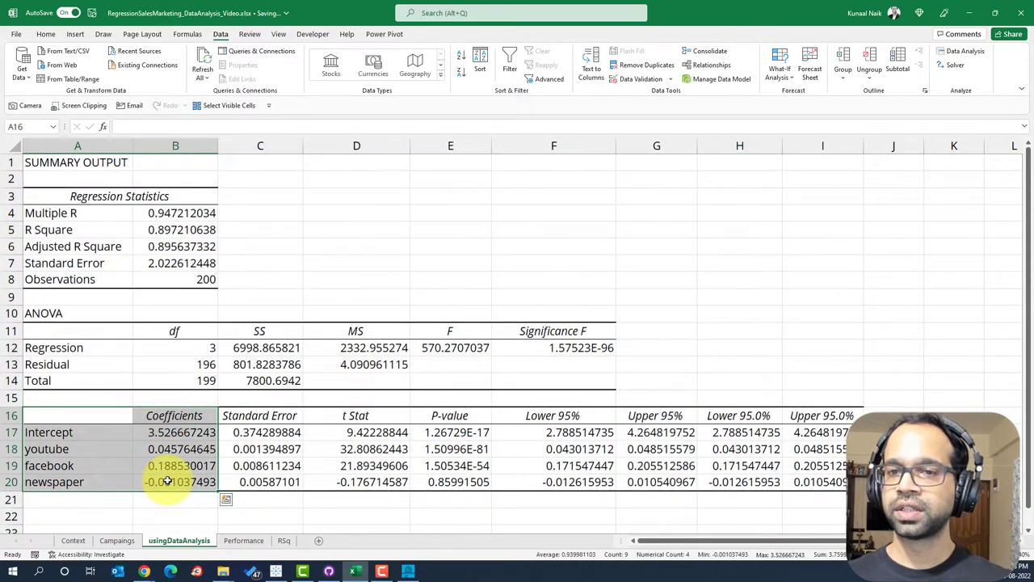
Return to the Campaigns sheet and jump to the top of the campaign table
{"action": "left_click", "coordinate": [117, 540]}
{"action": "scroll", "coordinate": [485, 287], "scroll_direction": "up", "scroll_amount": 6}
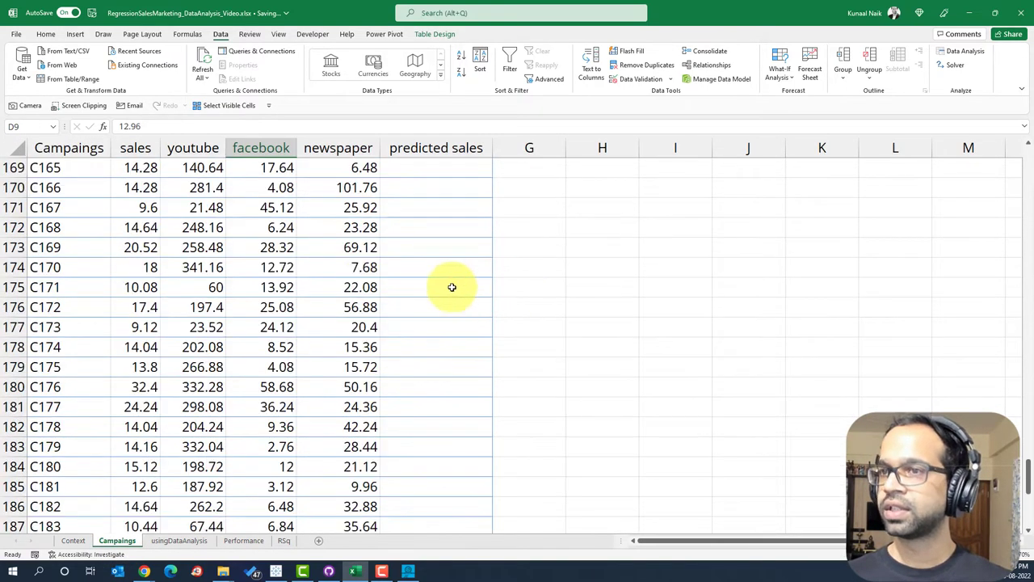
{"action": "left_click", "coordinate": [358, 287]}
{"action": "key", "text": "ctrl+Up"}
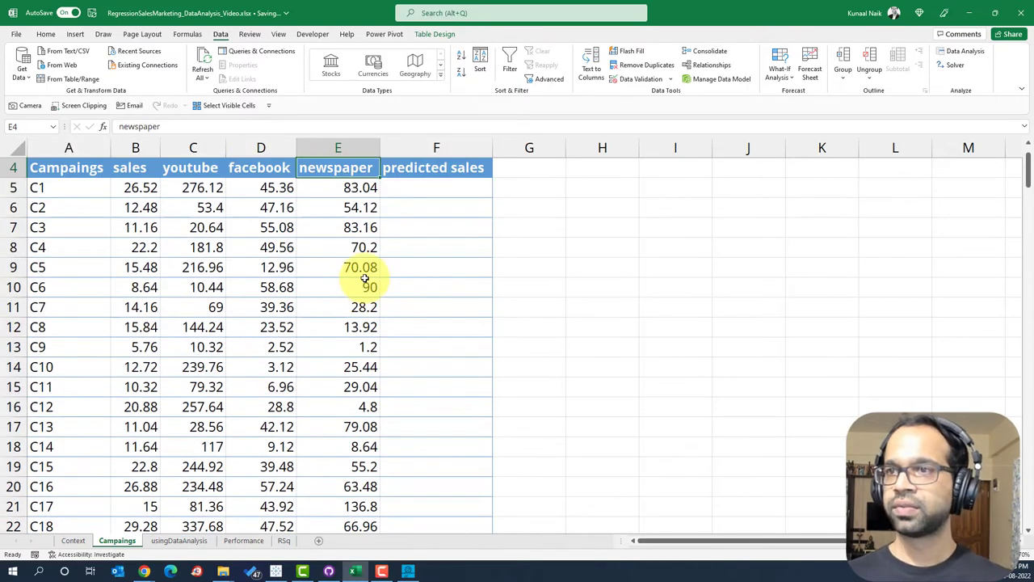
{"action": "scroll", "coordinate": [369, 258], "scroll_direction": "up", "scroll_amount": 1}
Compare the Y predicted note, the Intercept in usingDataAnalysis!B17, and the current B2 value
{"action": "left_click", "coordinate": [598, 178]}
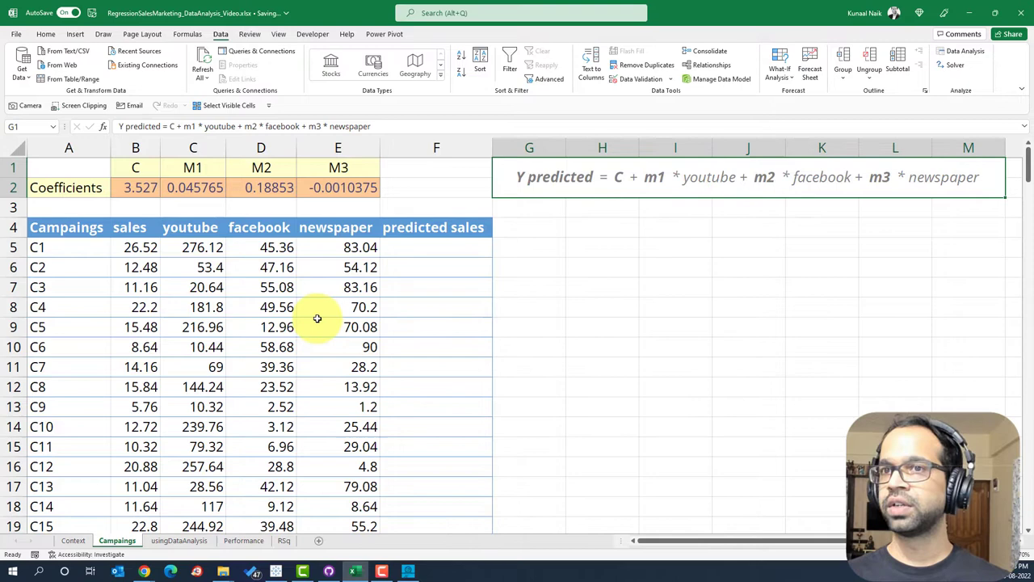
{"action": "left_click", "coordinate": [201, 541]}
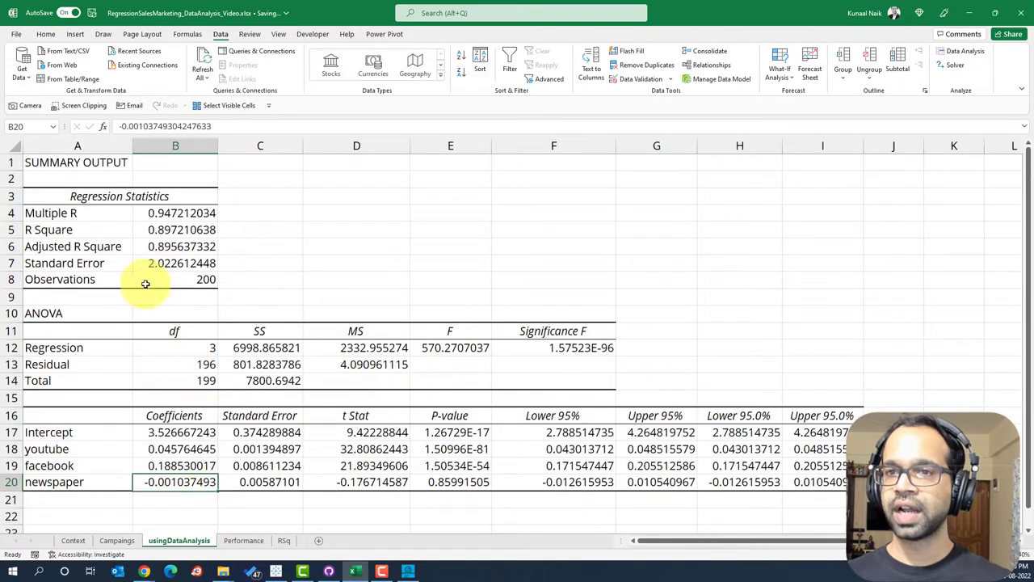
{"action": "left_click", "coordinate": [166, 433]}
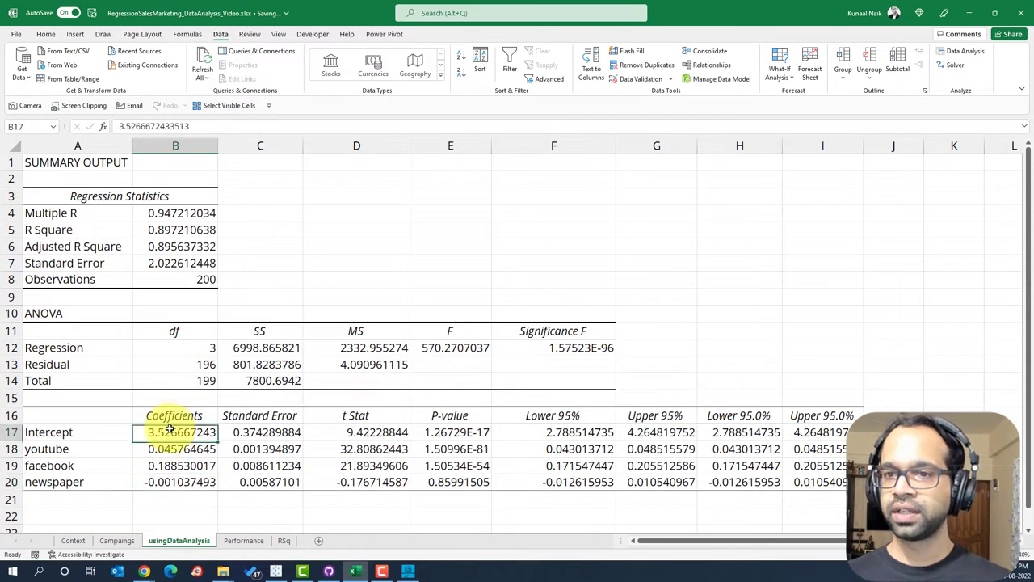
{"action": "left_click", "coordinate": [117, 540]}
{"action": "left_click", "coordinate": [144, 186]}
{"action": "double_click", "coordinate": [144, 186]}
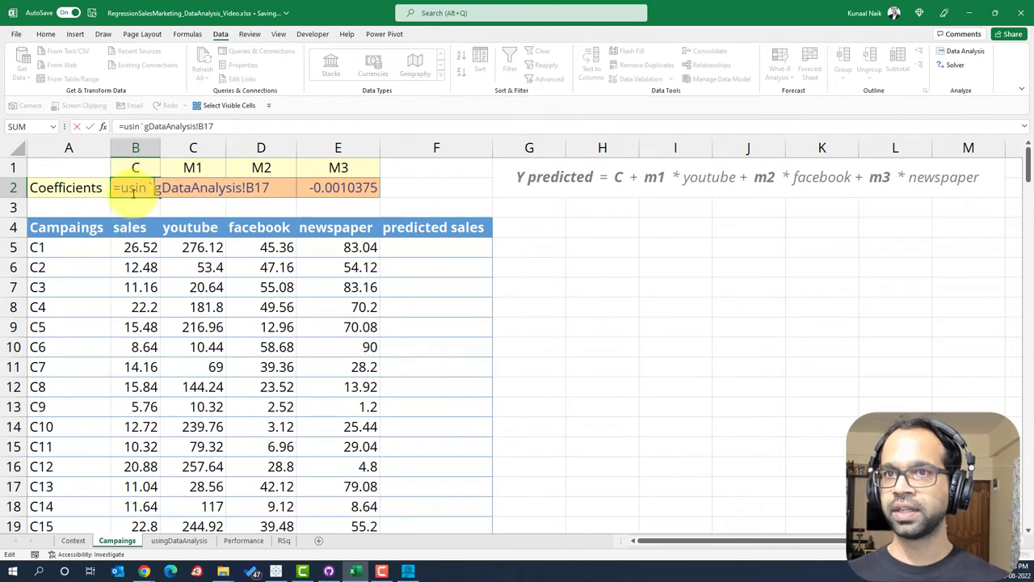
{"action": "key", "text": "Escape"}
Link B2 to usingDataAnalysis!B17 (Intercept) and C2 to B18 (youtube coefficient)
{"action": "type", "text": "="}
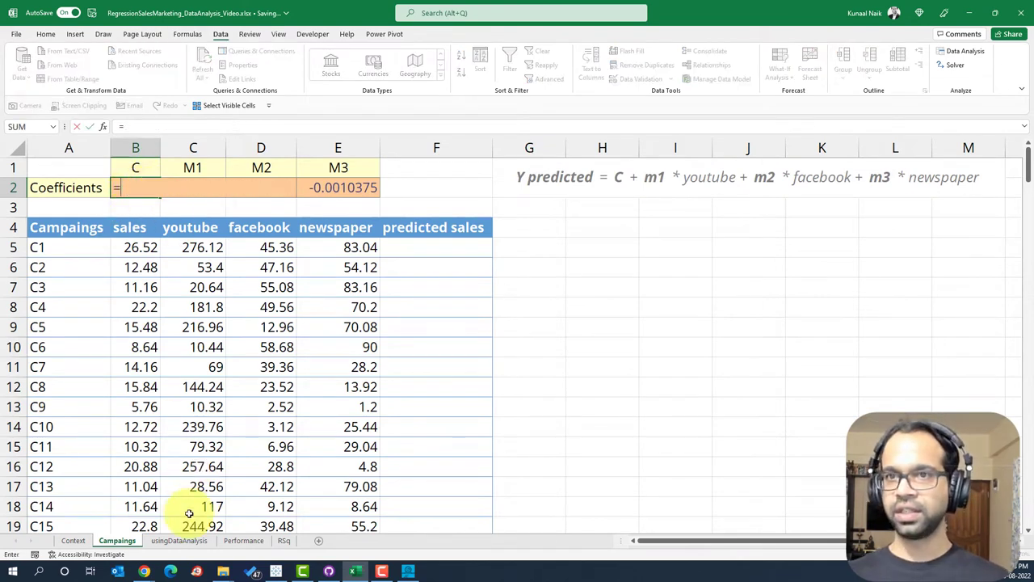
{"action": "left_click", "coordinate": [171, 541]}
{"action": "left_click", "coordinate": [165, 438]}
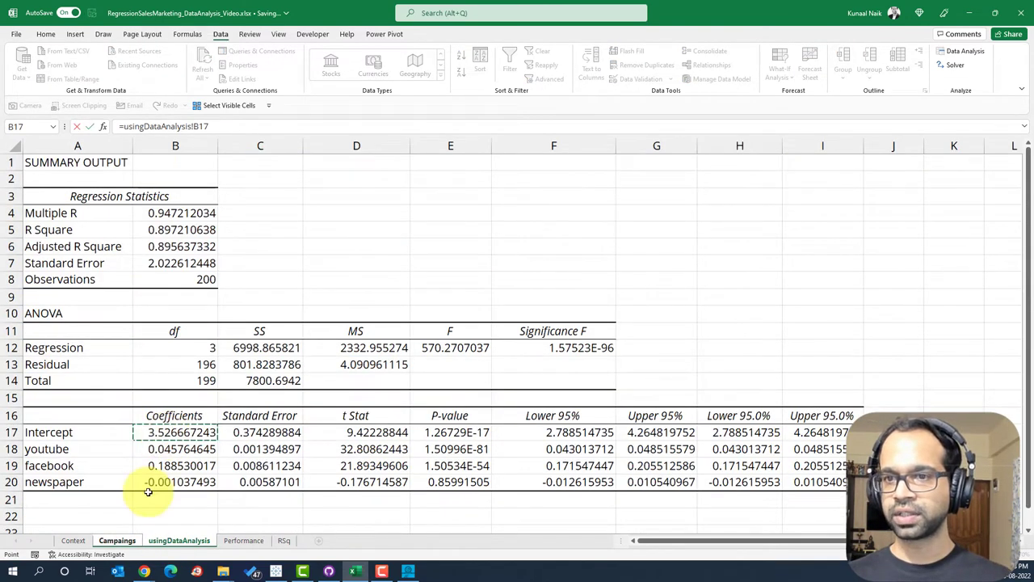
{"action": "key", "text": "Return"}
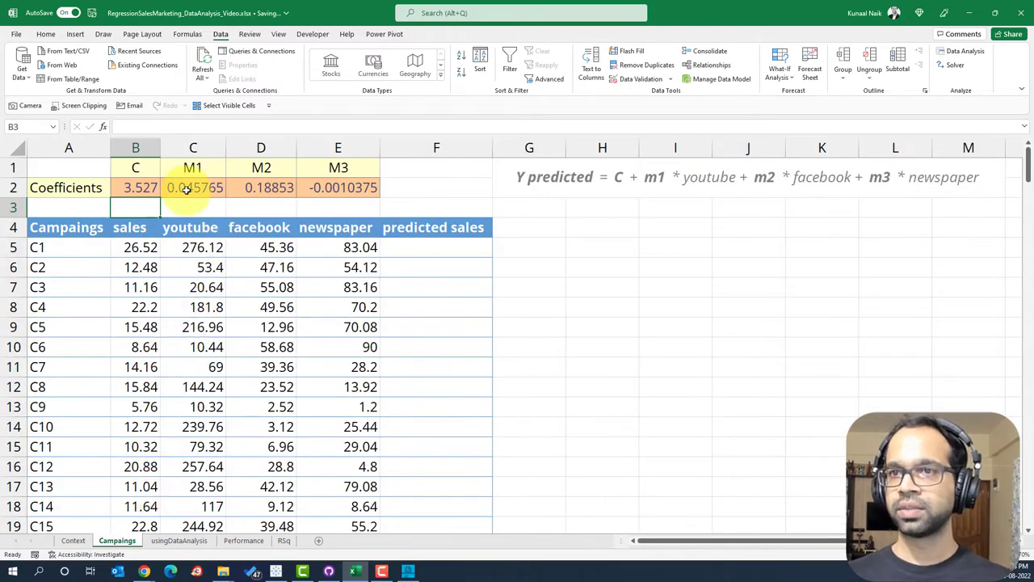
{"action": "double_click", "coordinate": [185, 189]}
{"action": "left_click", "coordinate": [180, 540]}
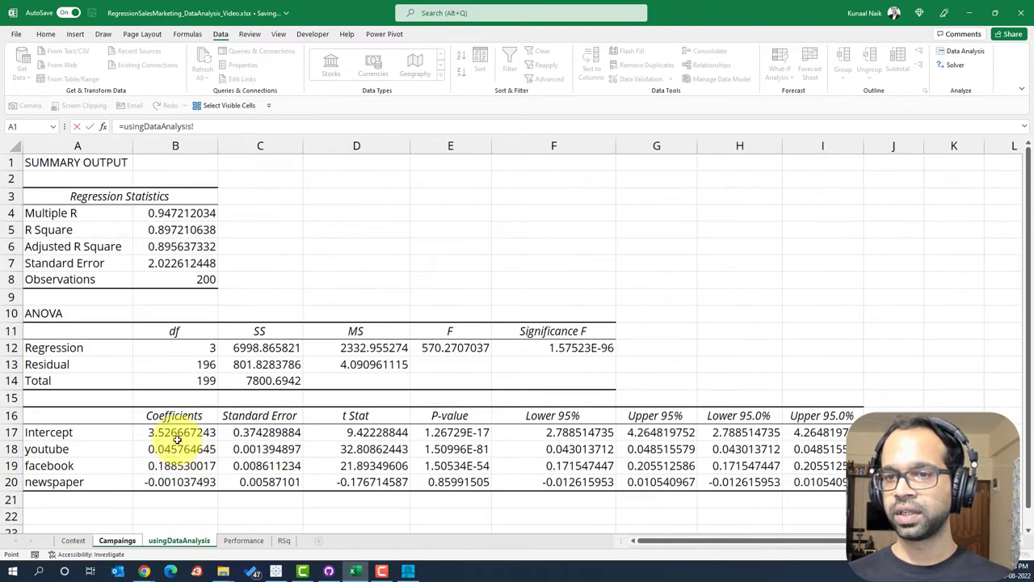
{"action": "left_click", "coordinate": [173, 449]}
{"action": "key", "text": "Return"}
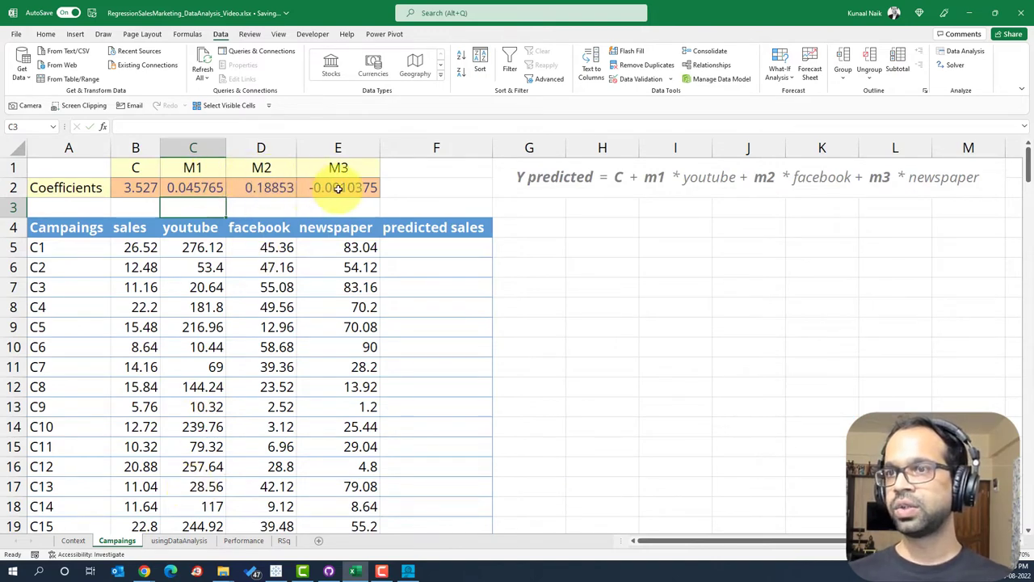
Compare the output coefficients B17:B20 with the Campaigns coefficient row B2:E2
{"action": "left_click", "coordinate": [148, 187]}
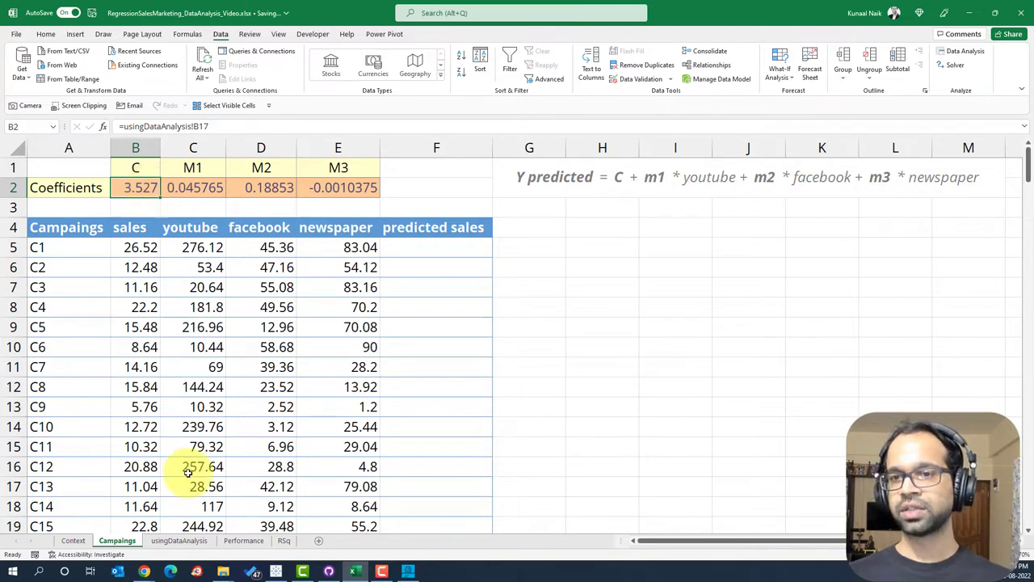
{"action": "left_click", "coordinate": [178, 540]}
{"action": "left_click_drag", "start_coordinate": [173, 433], "coordinate": [152, 509]}
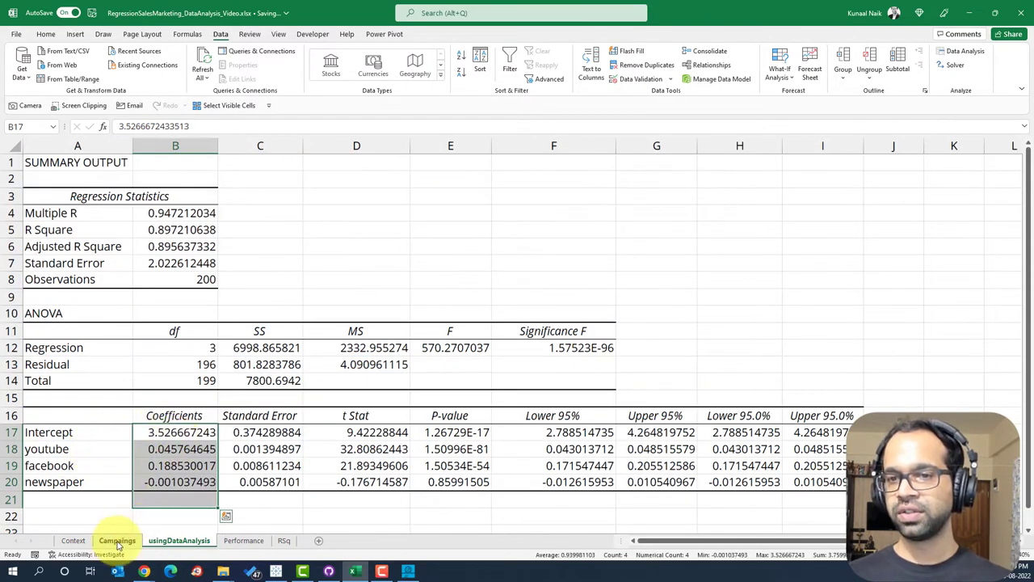
{"action": "left_click", "coordinate": [118, 542]}
{"action": "left_click_drag", "start_coordinate": [132, 185], "coordinate": [326, 187]}
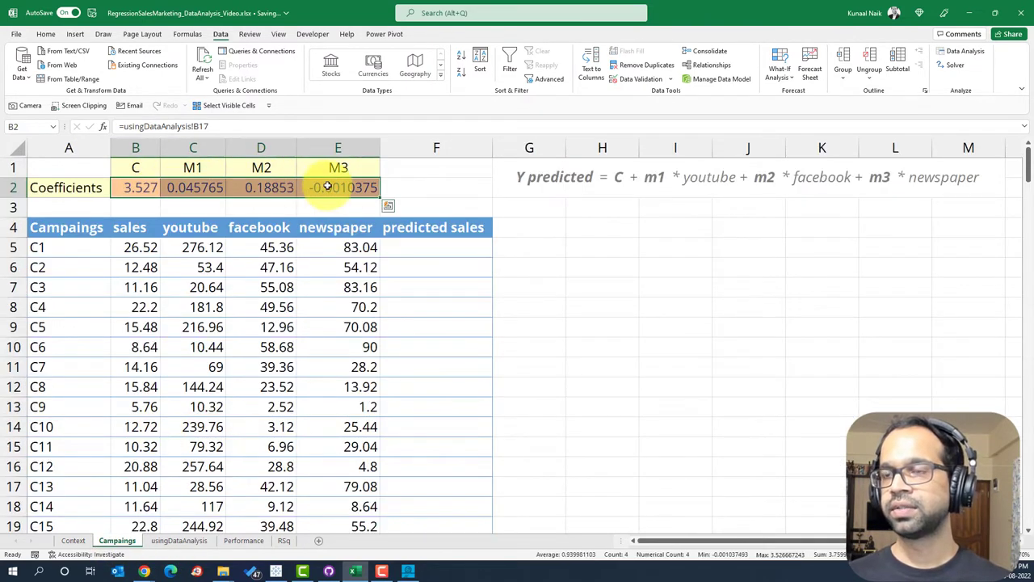
{"action": "left_click", "coordinate": [339, 287]}
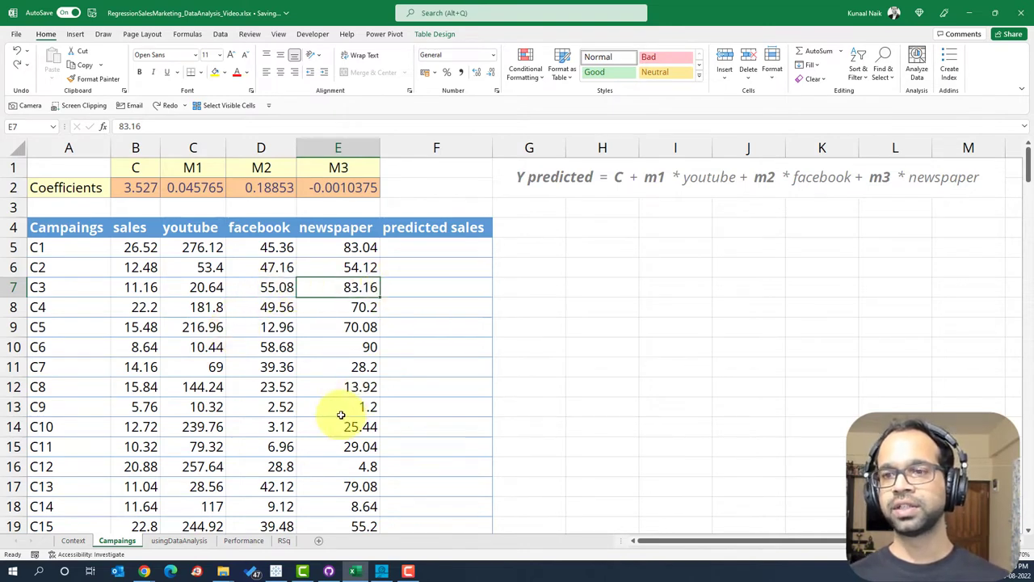
Fill the R Square row (0.897210638) yellow on usingDataAnalysis and review the predictor rows
{"action": "left_click", "coordinate": [180, 541]}
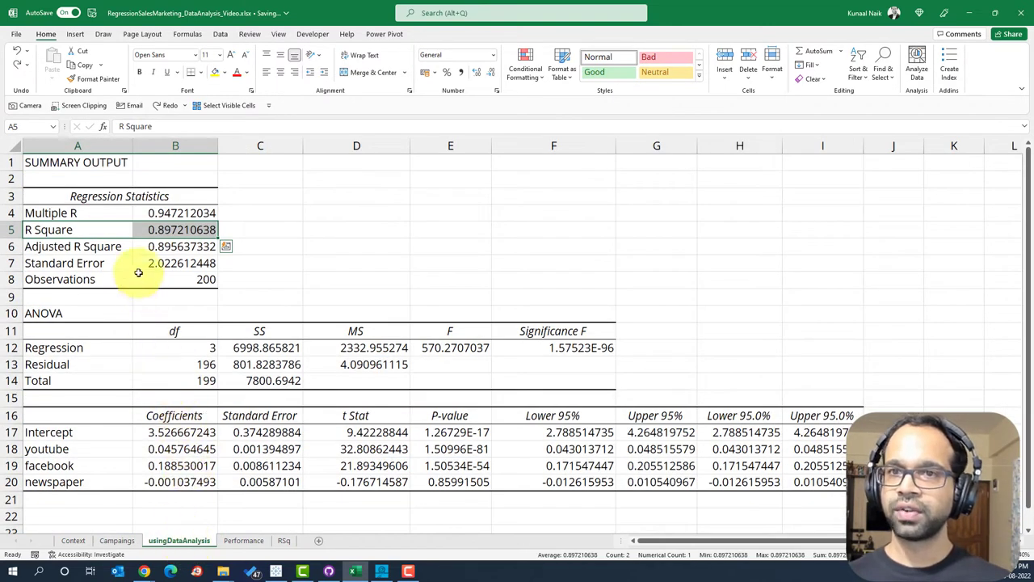
{"action": "left_click", "coordinate": [213, 71]}
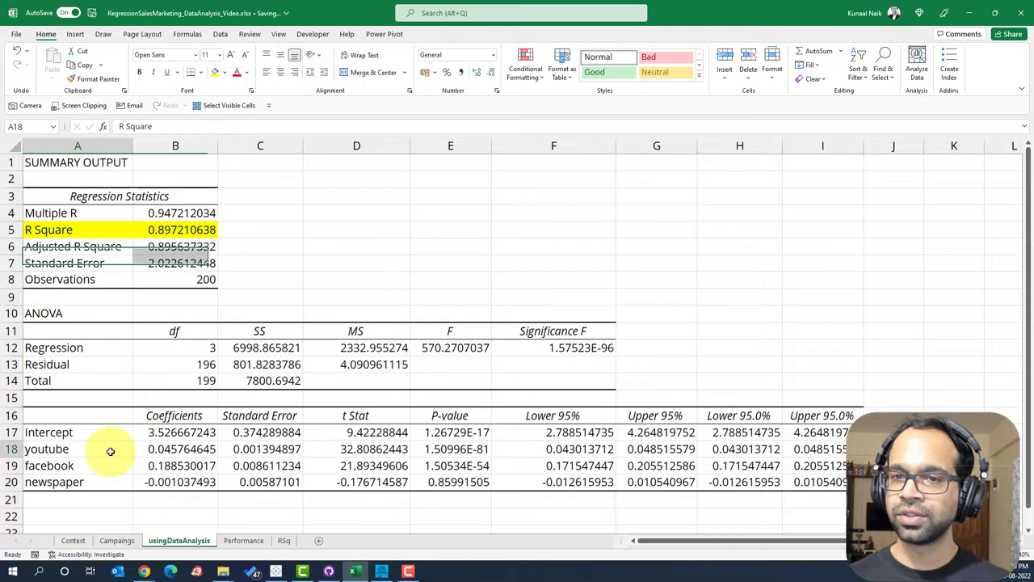
{"action": "left_click", "coordinate": [108, 455]}
{"action": "left_click", "coordinate": [107, 465]}
{"action": "left_click", "coordinate": [105, 481]}
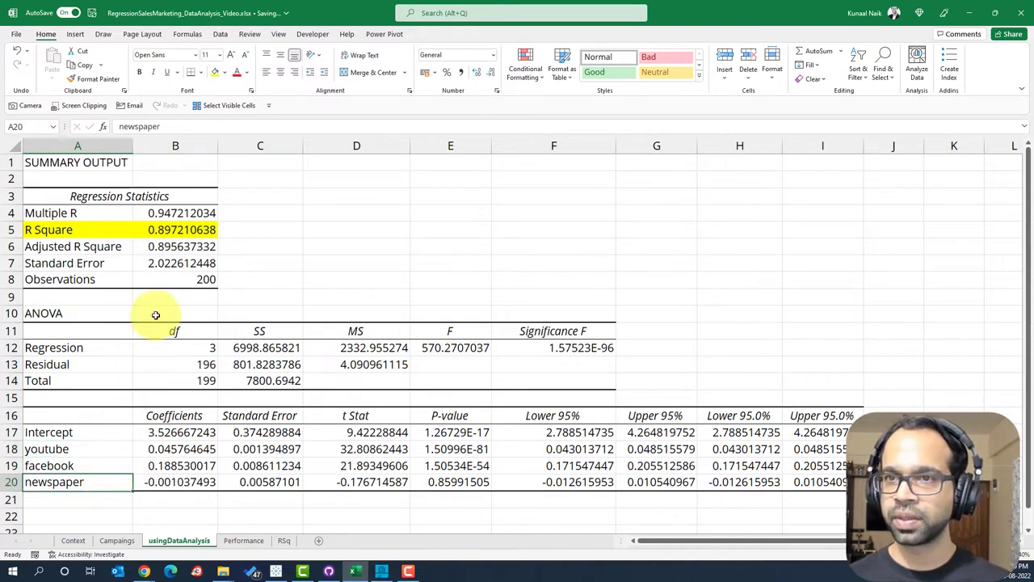
{"action": "left_click_drag", "start_coordinate": [167, 230], "coordinate": [121, 232]}
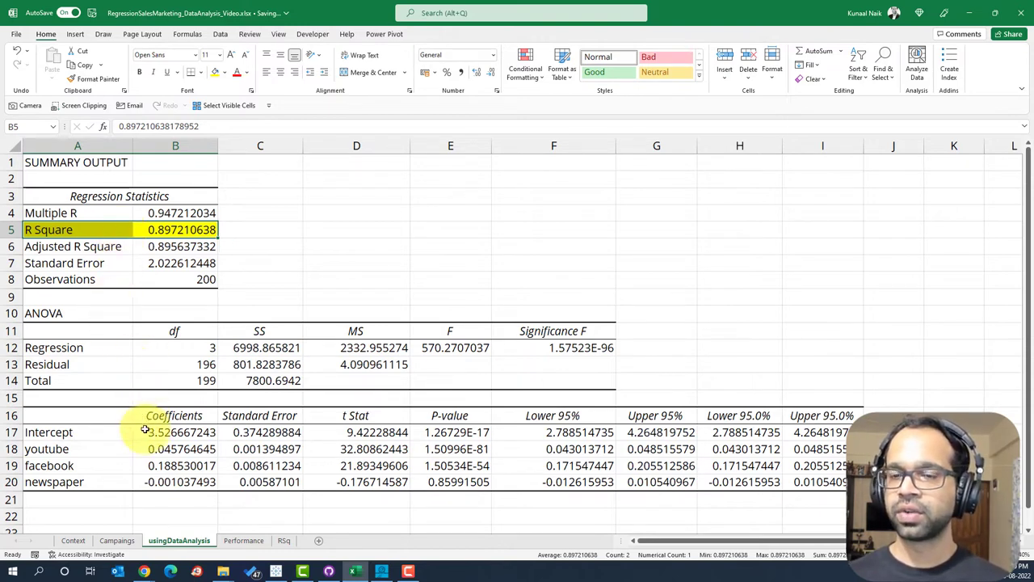
{"action": "left_click_drag", "start_coordinate": [121, 415], "coordinate": [182, 481]}
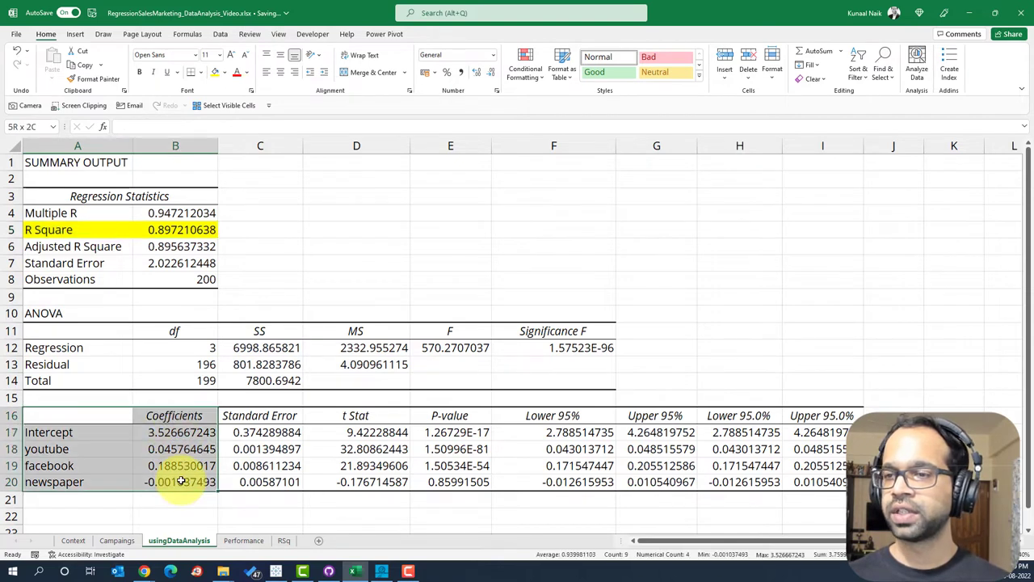
{"action": "left_click_drag", "start_coordinate": [452, 419], "coordinate": [81, 464]}
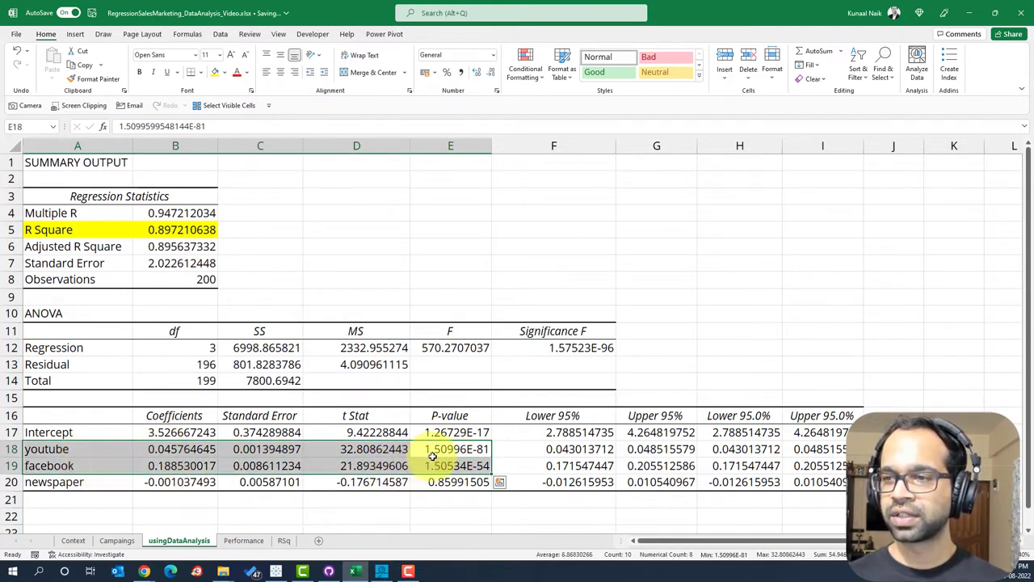
{"action": "left_click_drag", "start_coordinate": [433, 451], "coordinate": [439, 464]}
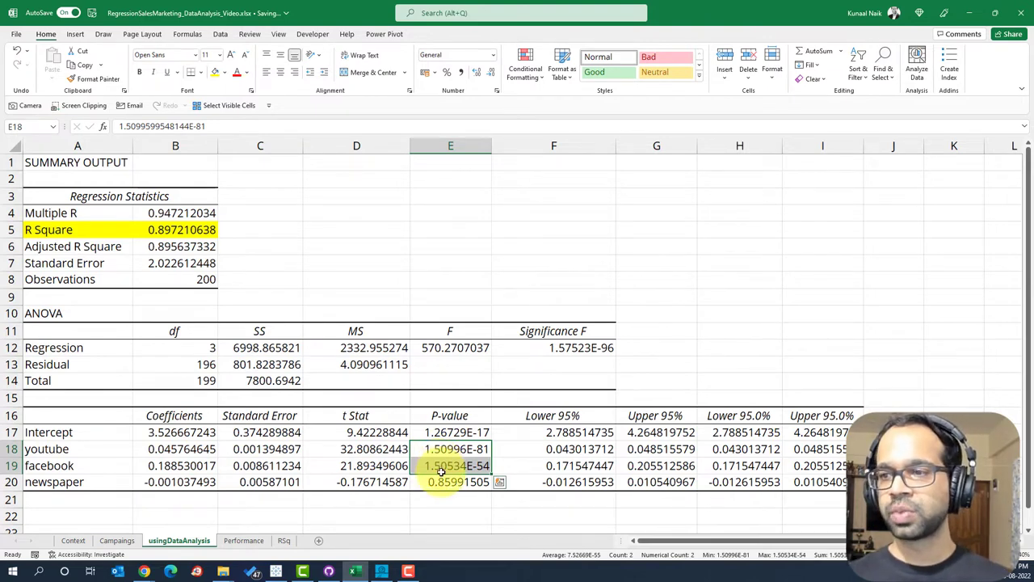
{"action": "left_click", "coordinate": [444, 482]}
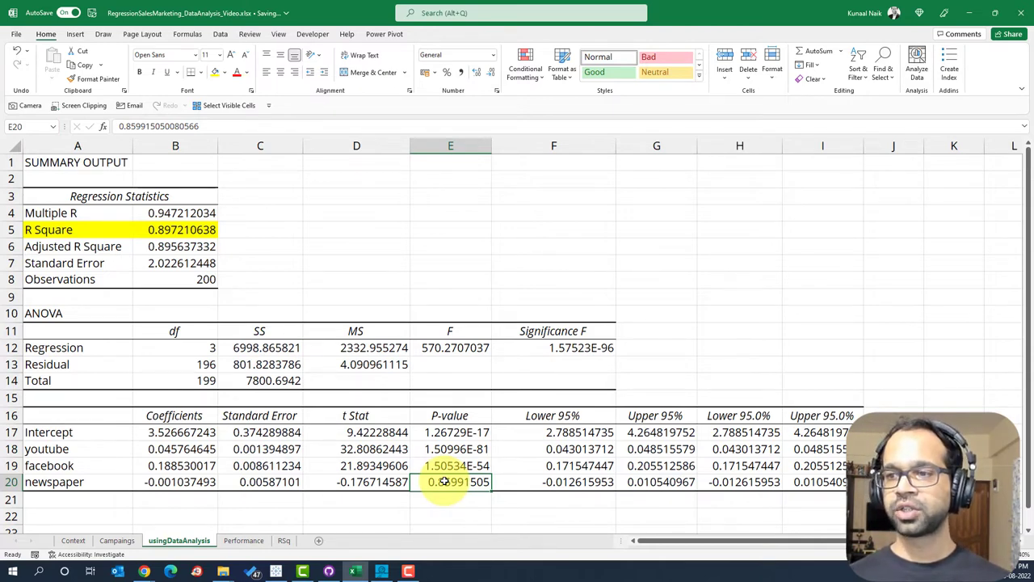
{"action": "left_click", "coordinate": [168, 483]}
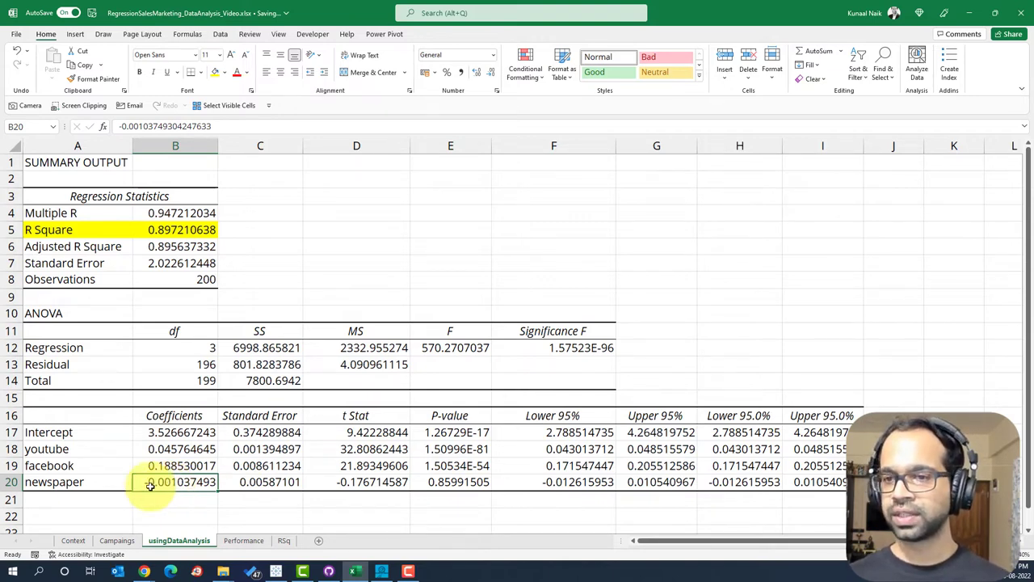
{"action": "left_click", "coordinate": [33, 484]}
{"action": "key", "text": "ctrl+shift+Right"}
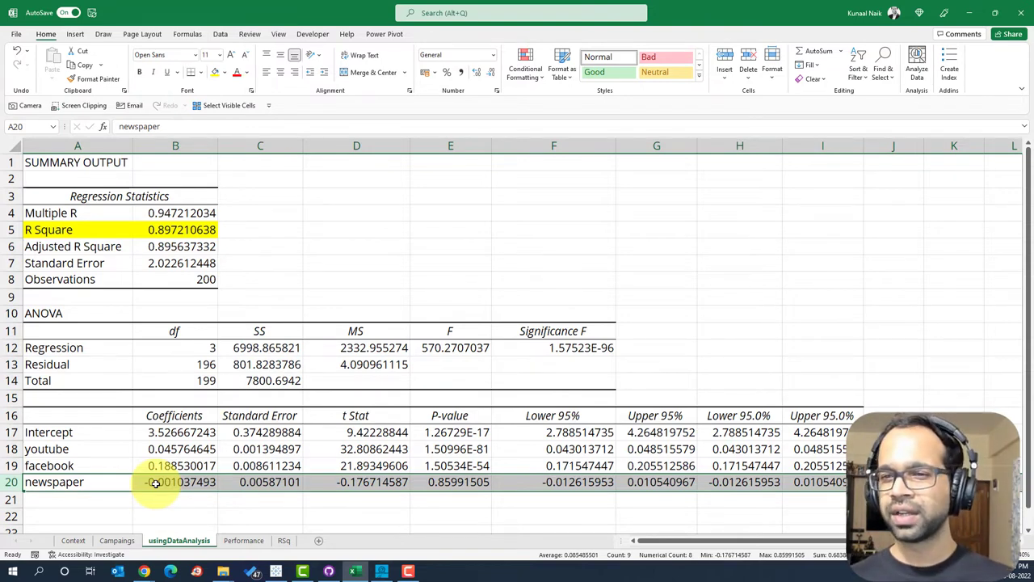
{"action": "left_click_drag", "start_coordinate": [118, 481], "coordinate": [357, 482]}
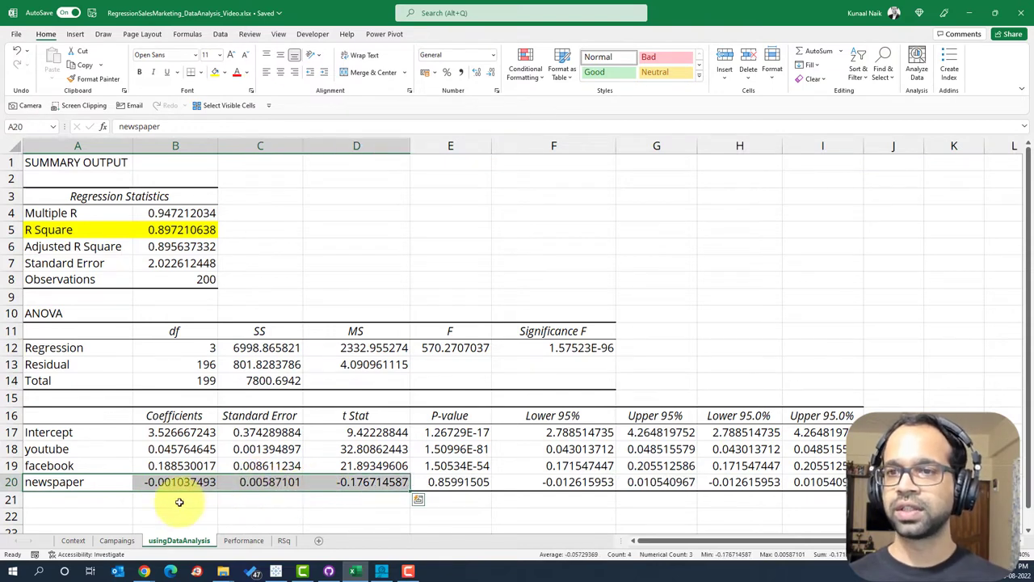
On Campaigns, select E1:E2 to view M3 (-0.0010375), then select the first predicted-sales cell
{"action": "left_click", "coordinate": [127, 540]}
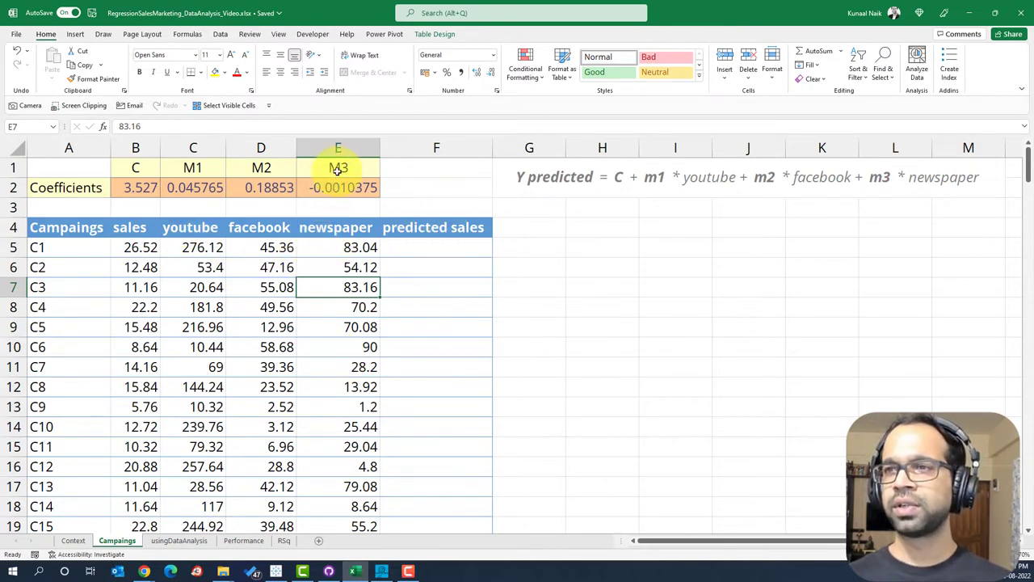
{"action": "left_click_drag", "start_coordinate": [337, 168], "coordinate": [340, 190]}
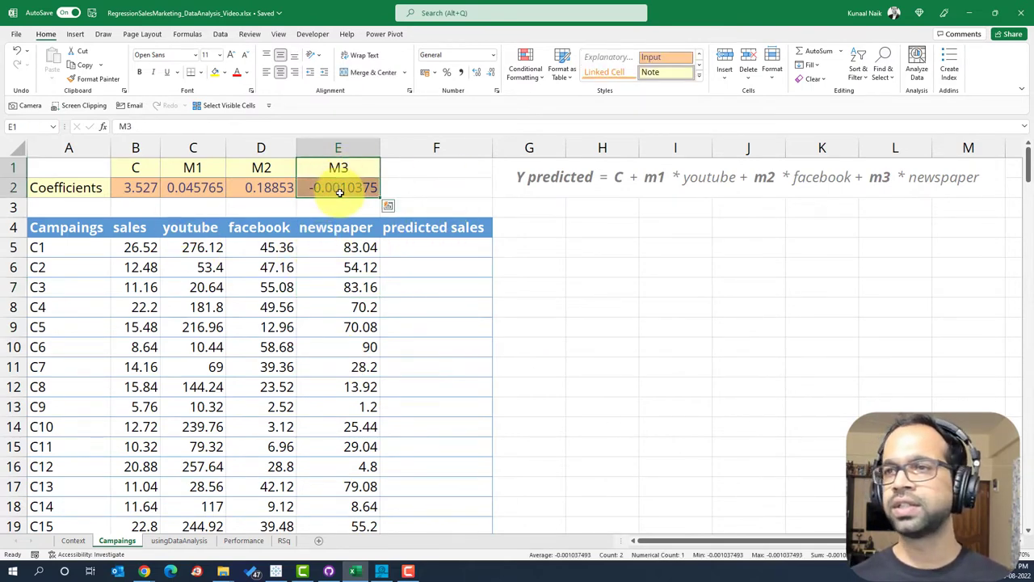
{"action": "left_click", "coordinate": [423, 251]}
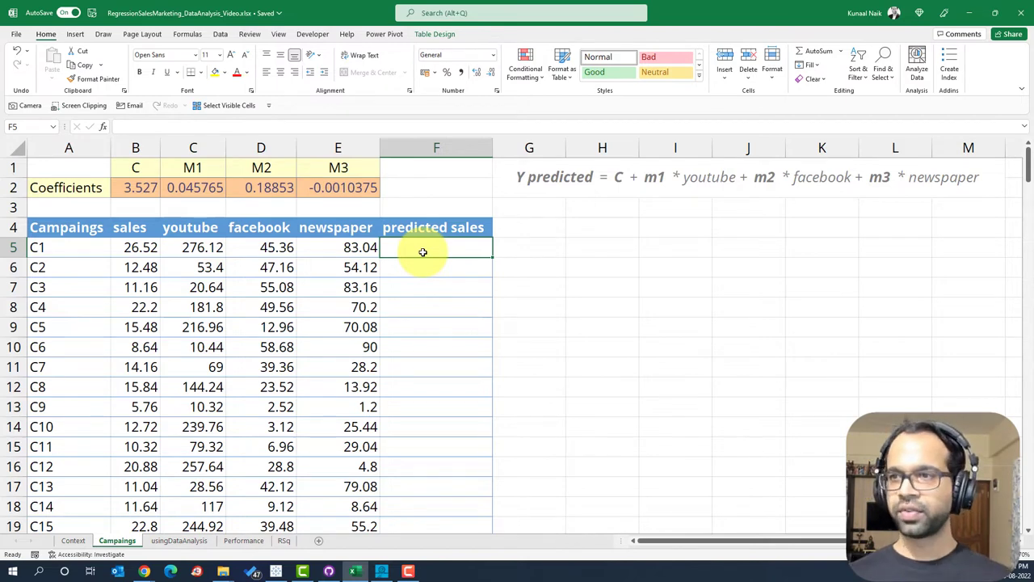
{"action": "type", "text": "="}
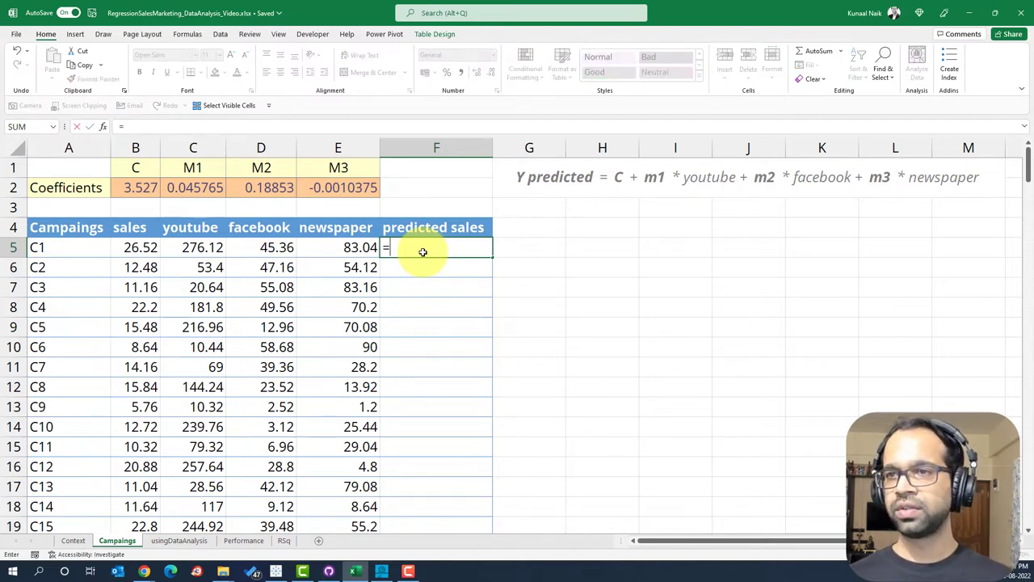
{"action": "left_click", "coordinate": [129, 192]}
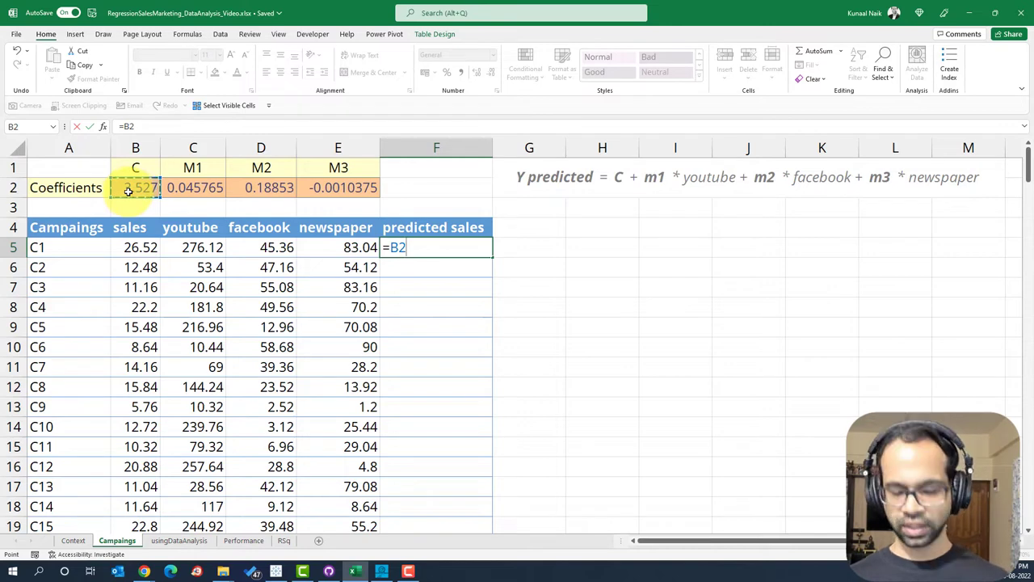
{"action": "key", "text": "F4"}
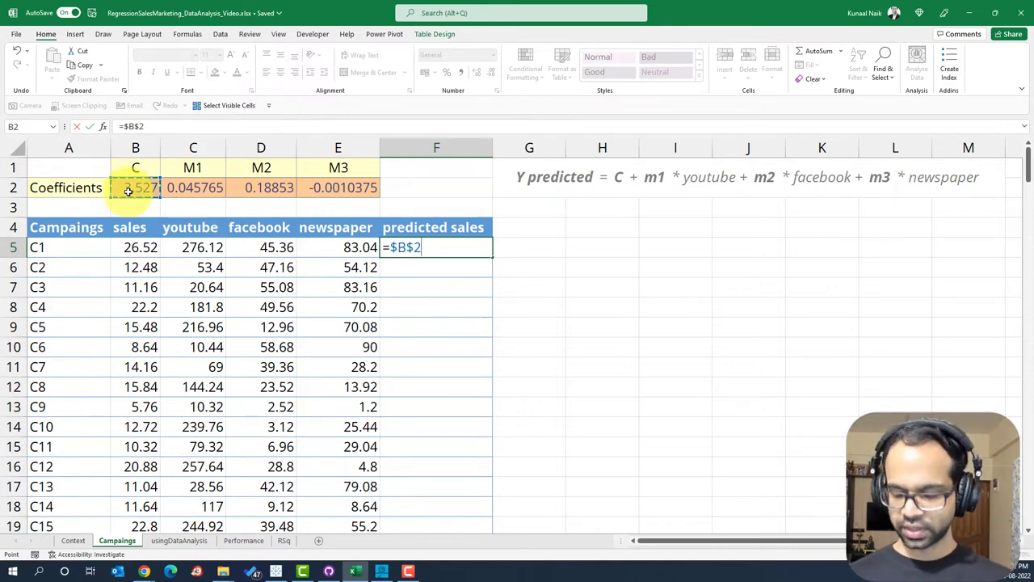
{"action": "type", "text": "+"}
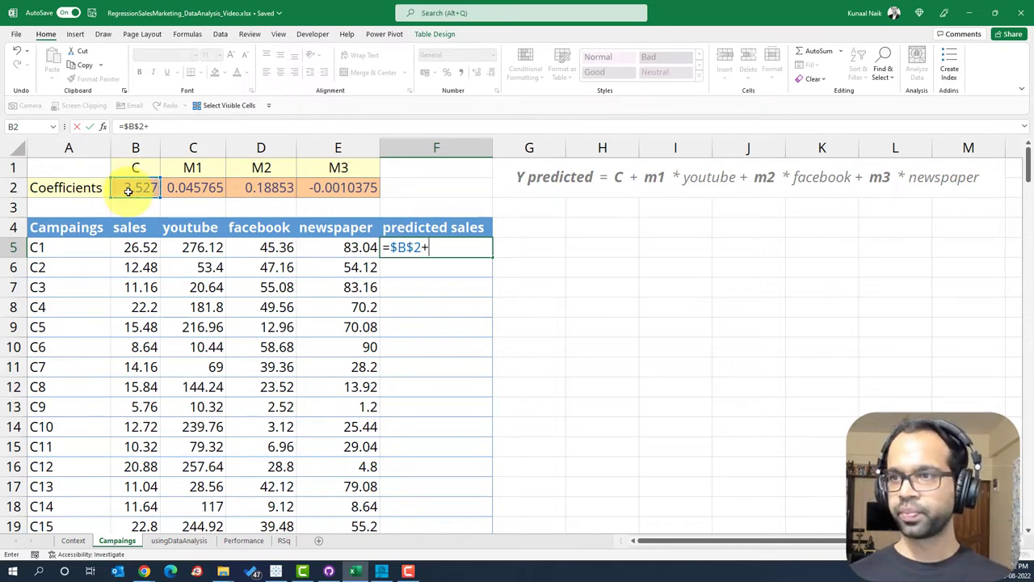
{"action": "left_click", "coordinate": [210, 189]}
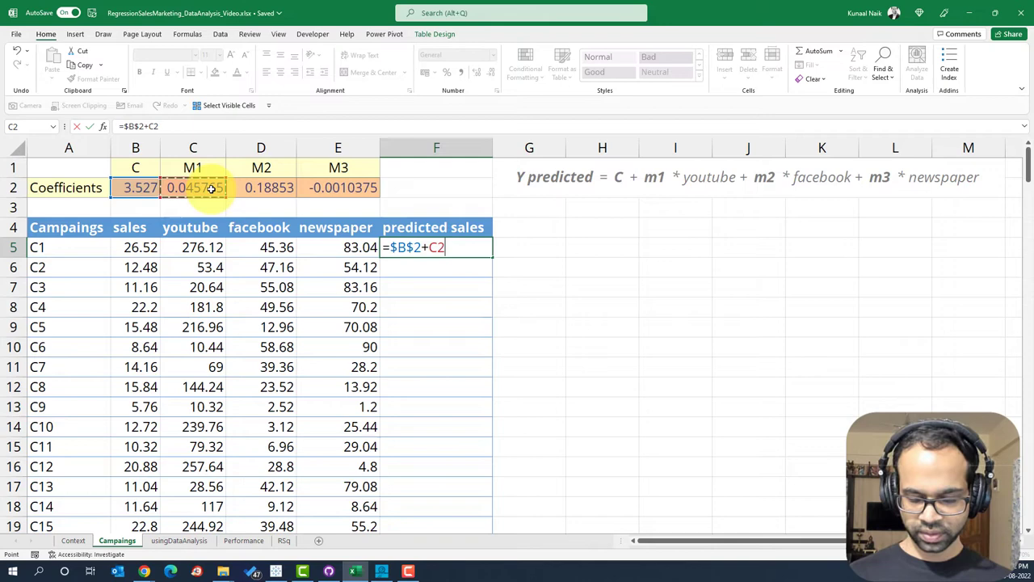
{"action": "key", "text": "F4"}
{"action": "type", "text": "*"}
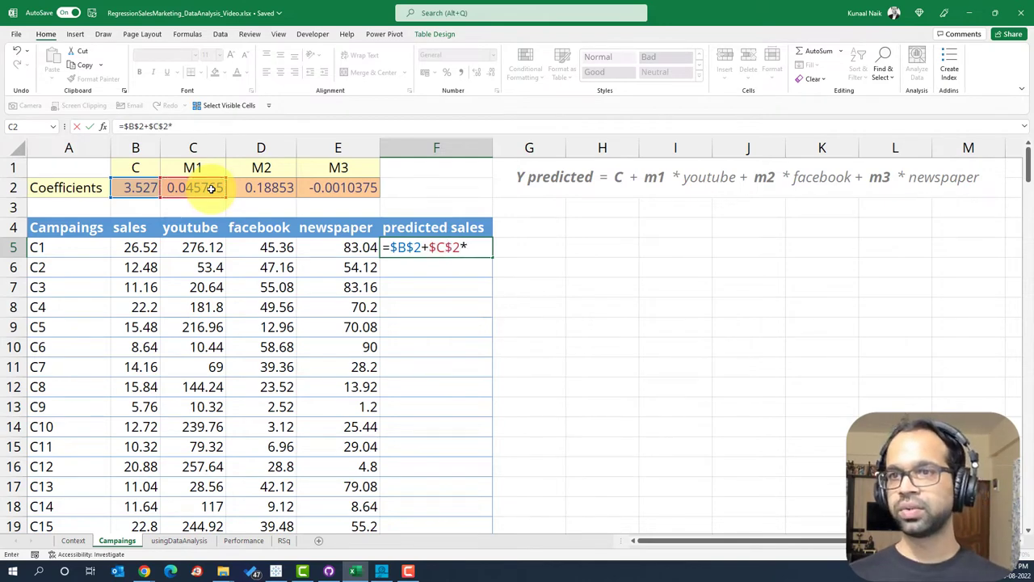
{"action": "left_click", "coordinate": [192, 248]}
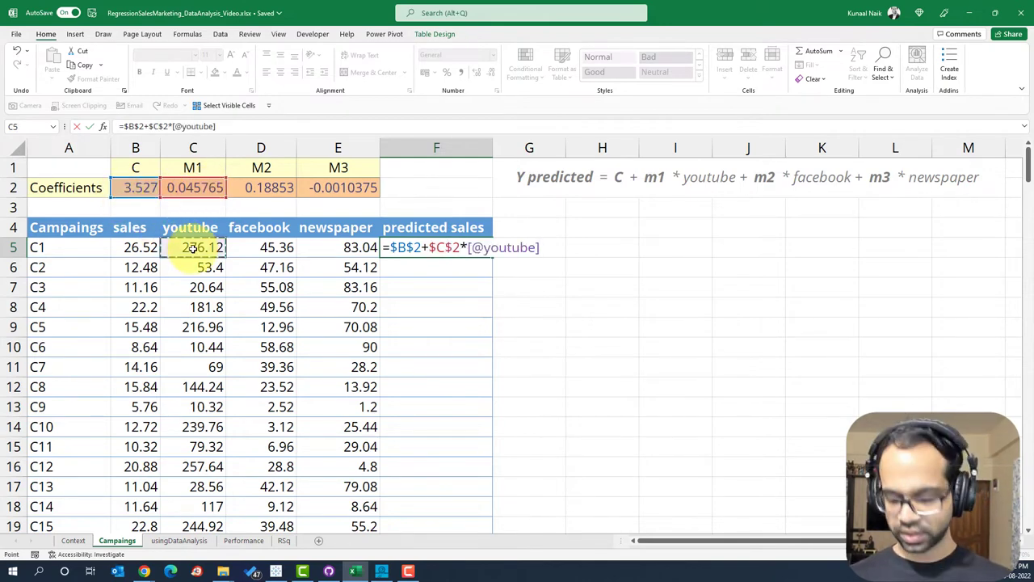
{"action": "type", "text": "+"}
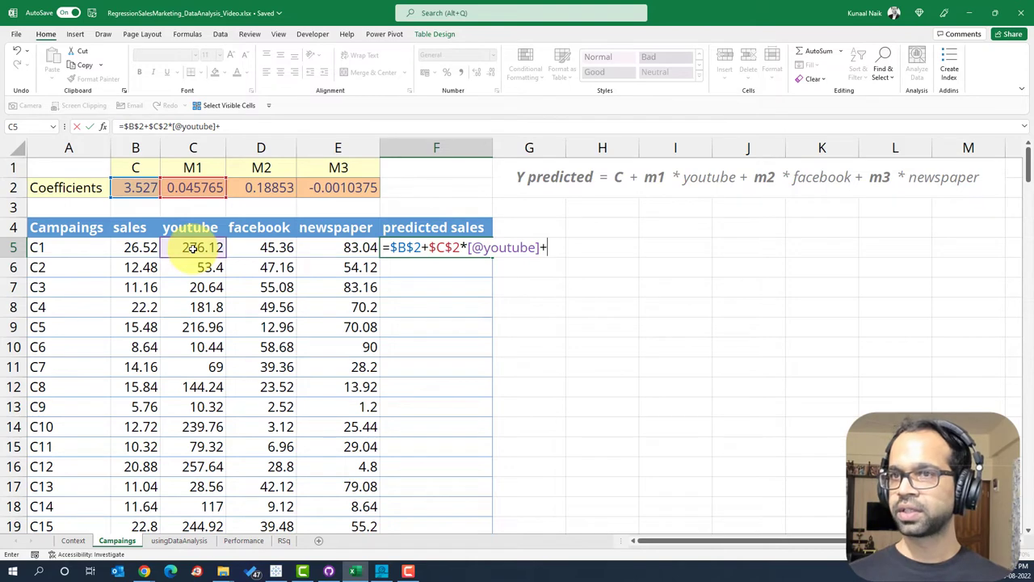
{"action": "left_click", "coordinate": [270, 188]}
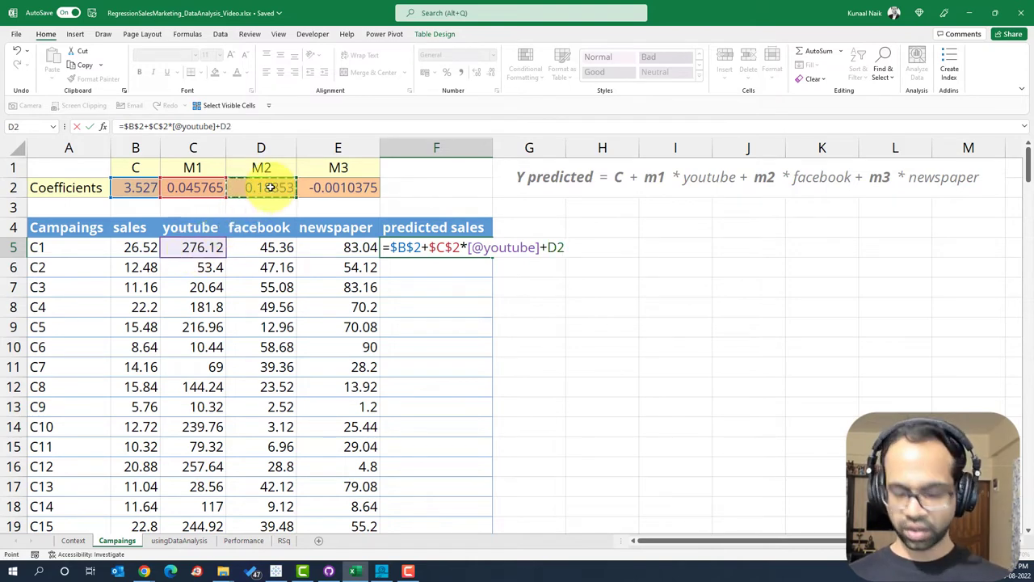
{"action": "key", "text": "F4"}
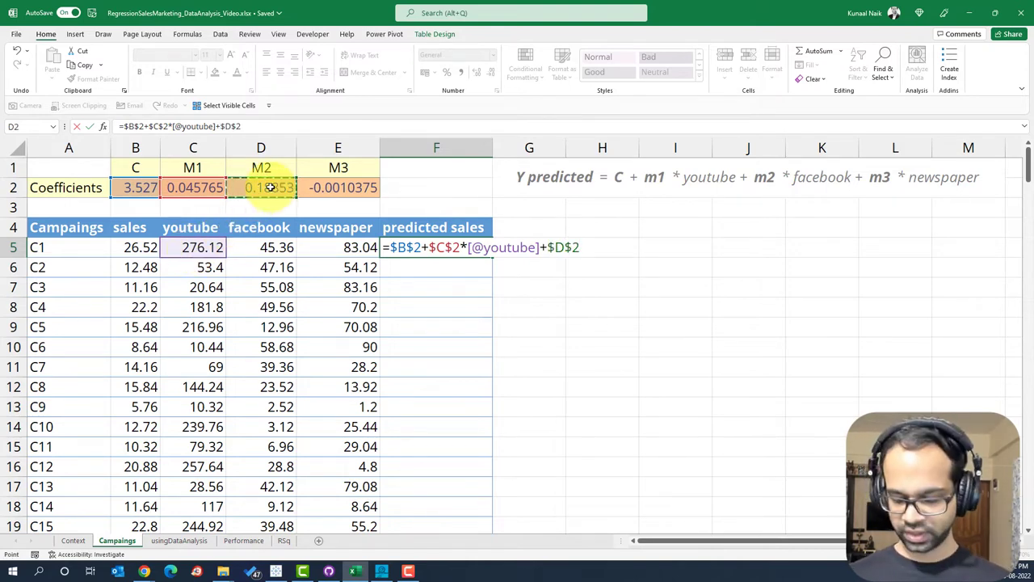
{"action": "type", "text": "*"}
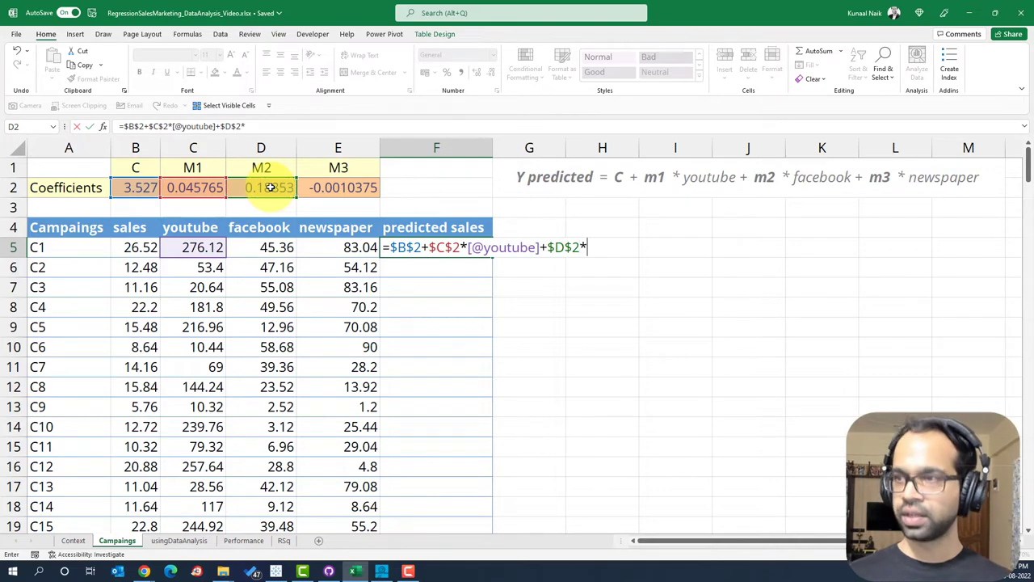
{"action": "left_click", "coordinate": [273, 248]}
{"action": "type", "text": "+"}
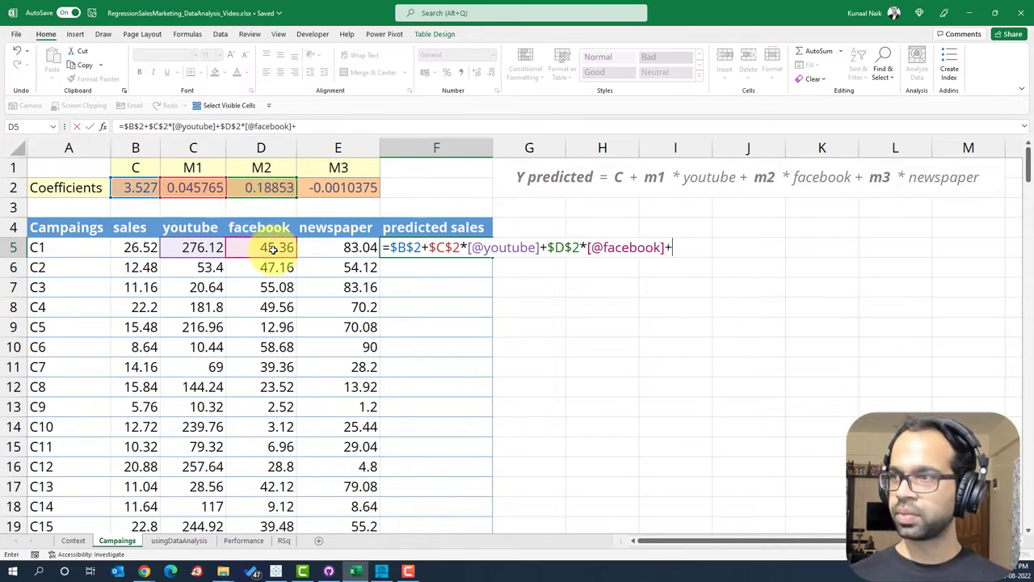
{"action": "left_click", "coordinate": [352, 187]}
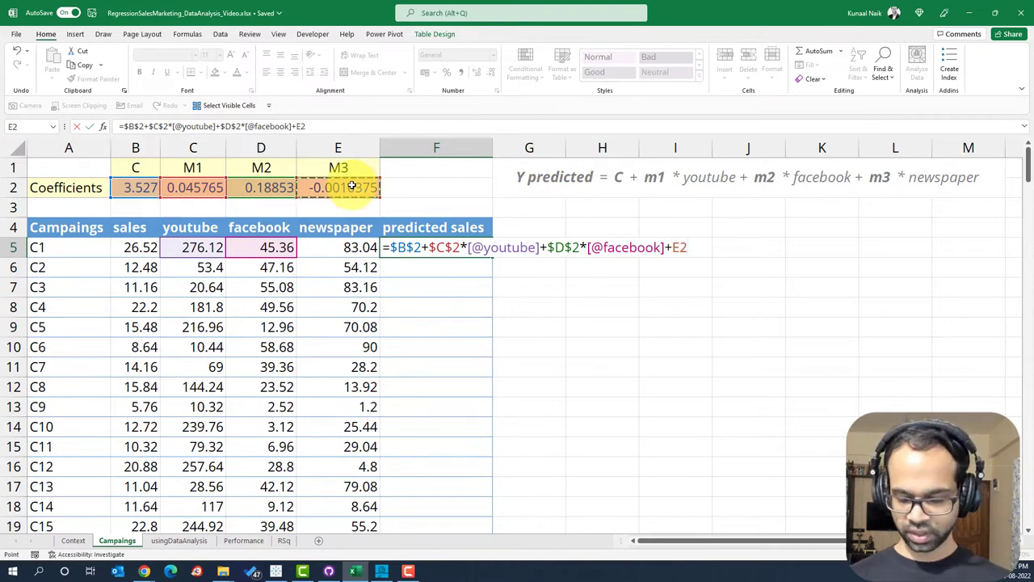
{"action": "key", "text": "F4"}
{"action": "type", "text": "*"}
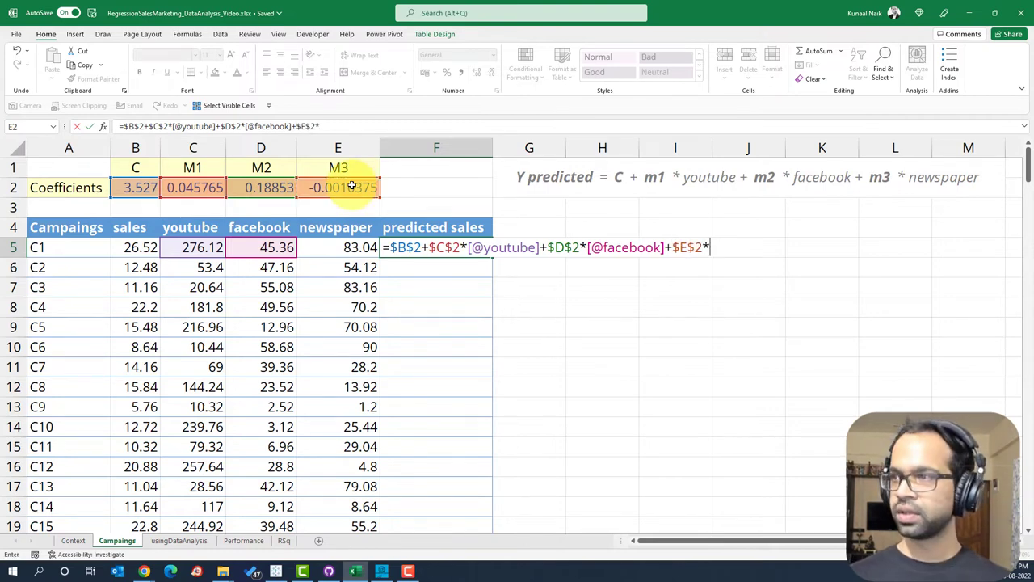
{"action": "left_click", "coordinate": [344, 247]}
Commit the prediction formula down the column, then select its three product terms for replacement
{"action": "key", "text": "Return"}
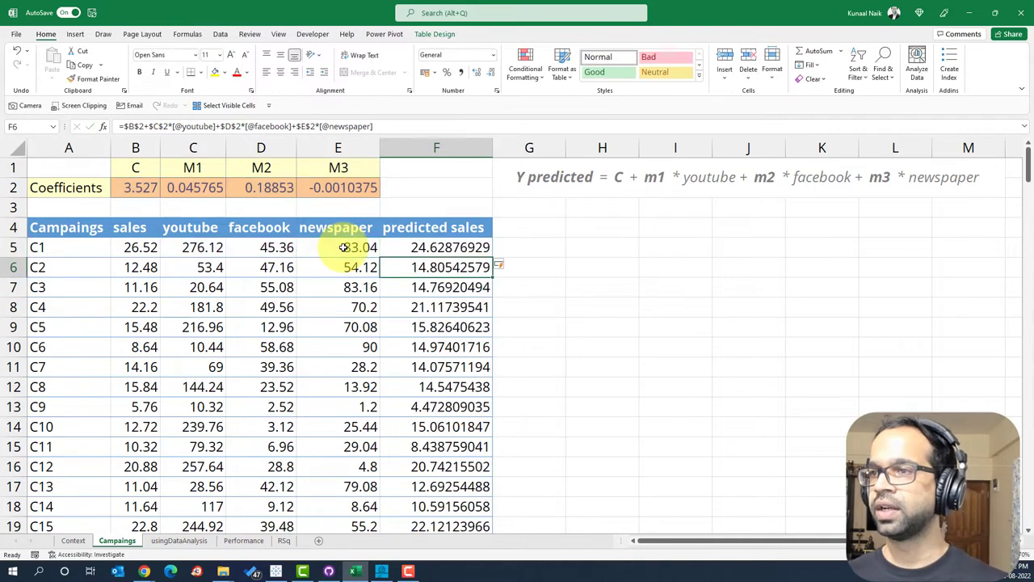
{"action": "left_click", "coordinate": [443, 245]}
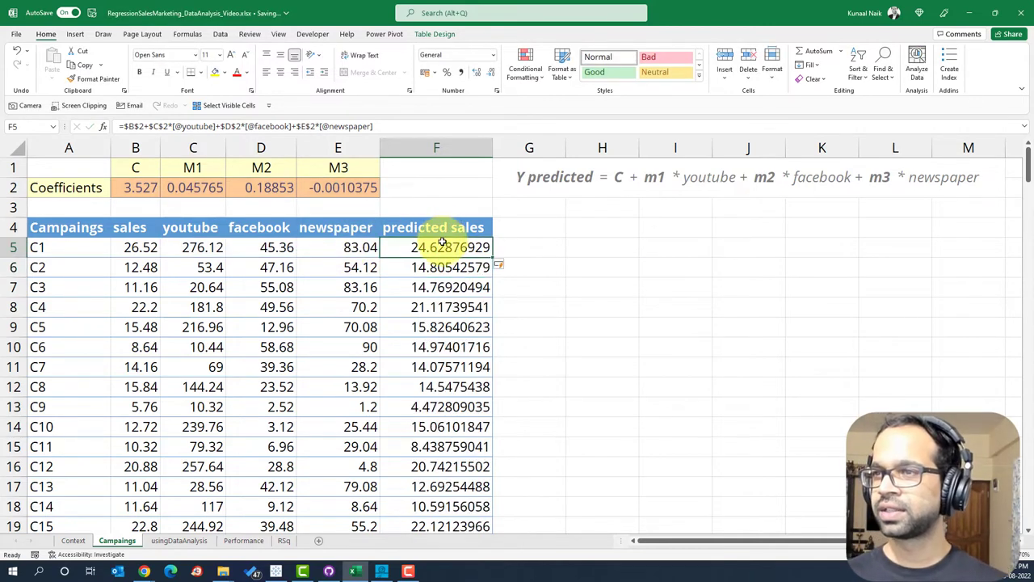
{"action": "double_click", "coordinate": [443, 245]}
{"action": "left_click_drag", "start_coordinate": [469, 248], "coordinate": [827, 250]}
{"action": "left_click", "coordinate": [431, 249]}
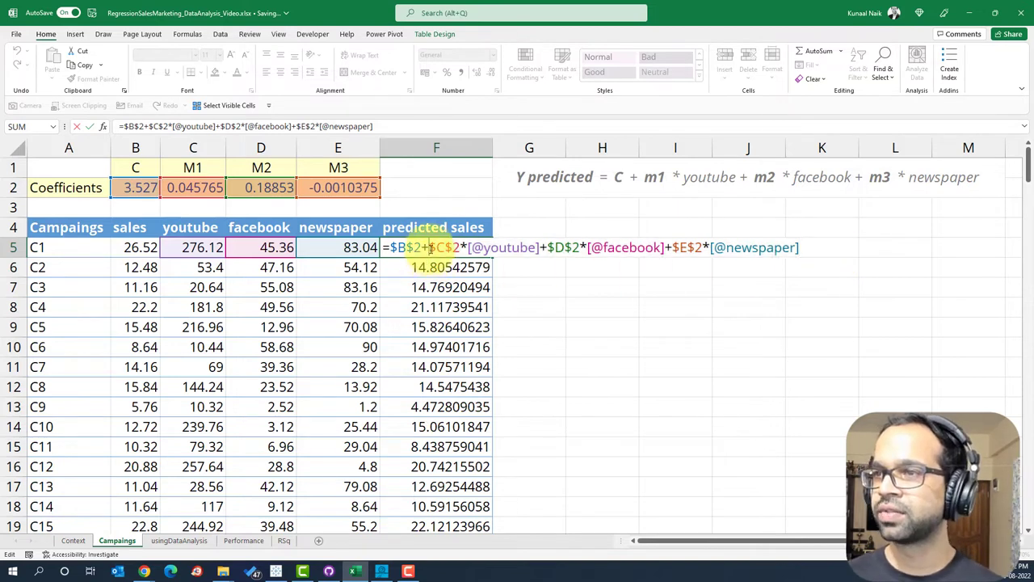
{"action": "left_click_drag", "start_coordinate": [431, 249], "coordinate": [827, 249]}
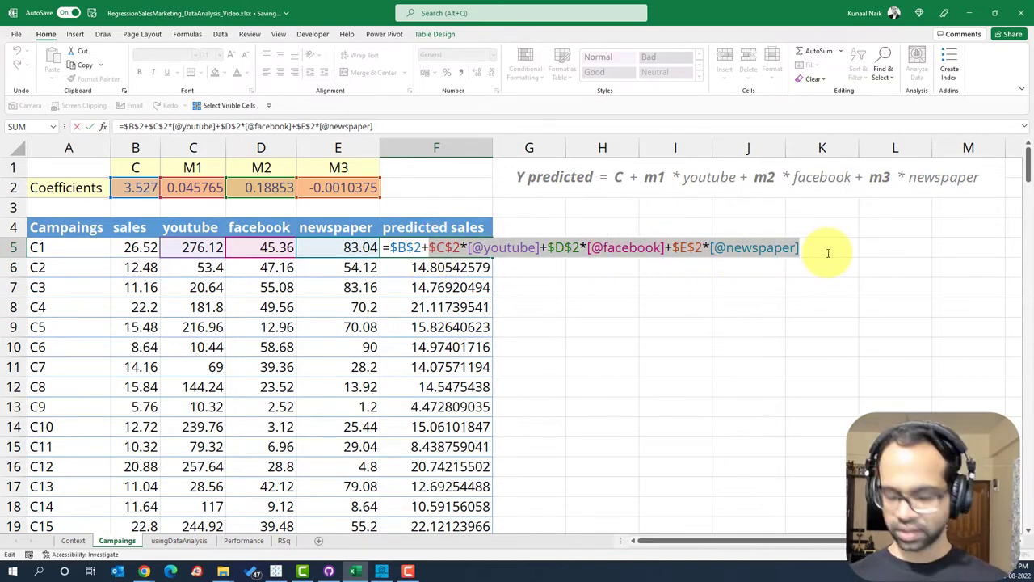
Replace the products with SUMPRODUCT($C$2:$E$2,tblCampaigns[@[youtube]:[newspaper]]) and fill it down
{"action": "type", "text": "sum"}
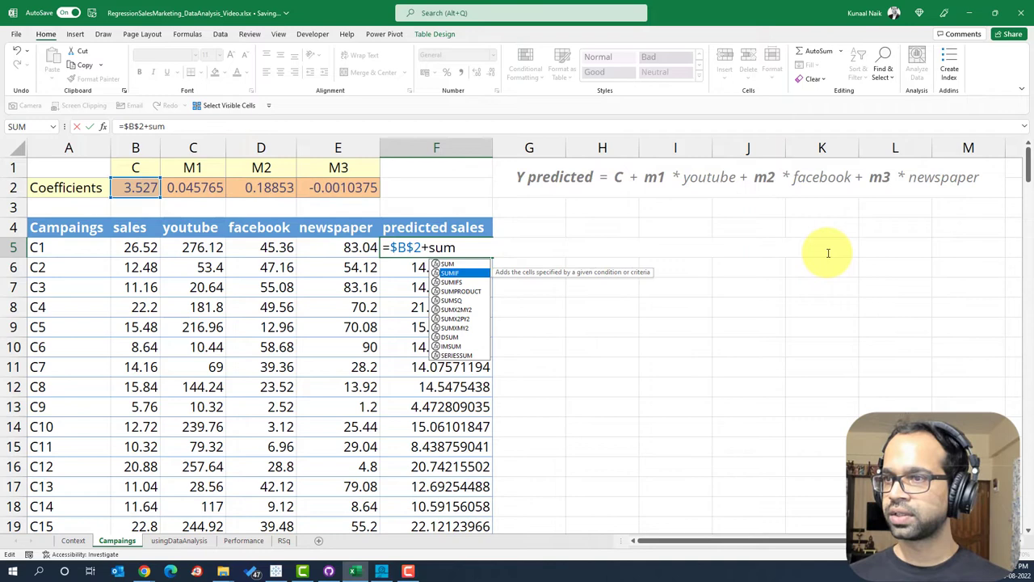
{"action": "key", "text": "Down"}
{"action": "key", "text": "Down"}
{"action": "key", "text": "Tab"}
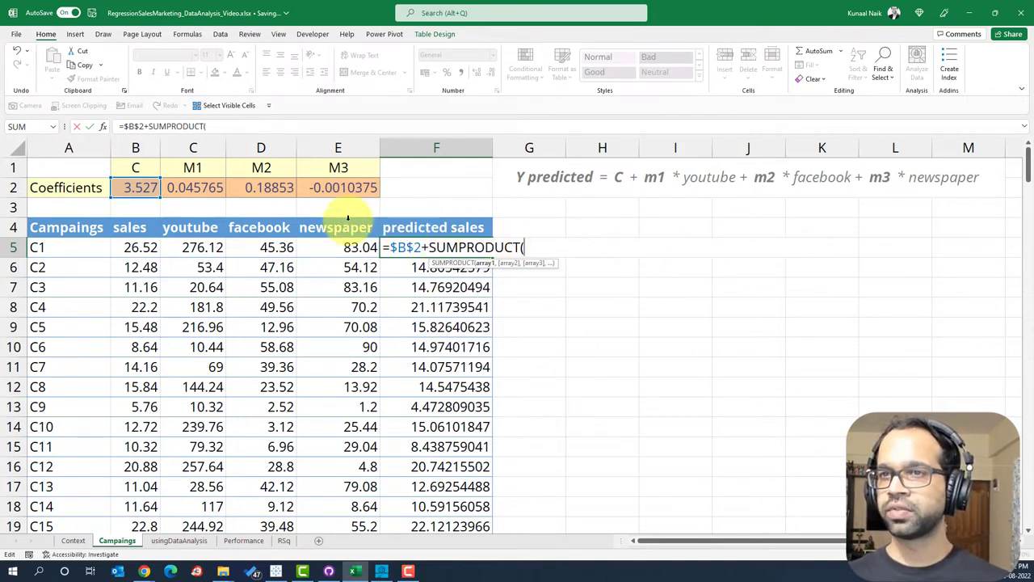
{"action": "left_click_drag", "start_coordinate": [219, 188], "coordinate": [324, 187]}
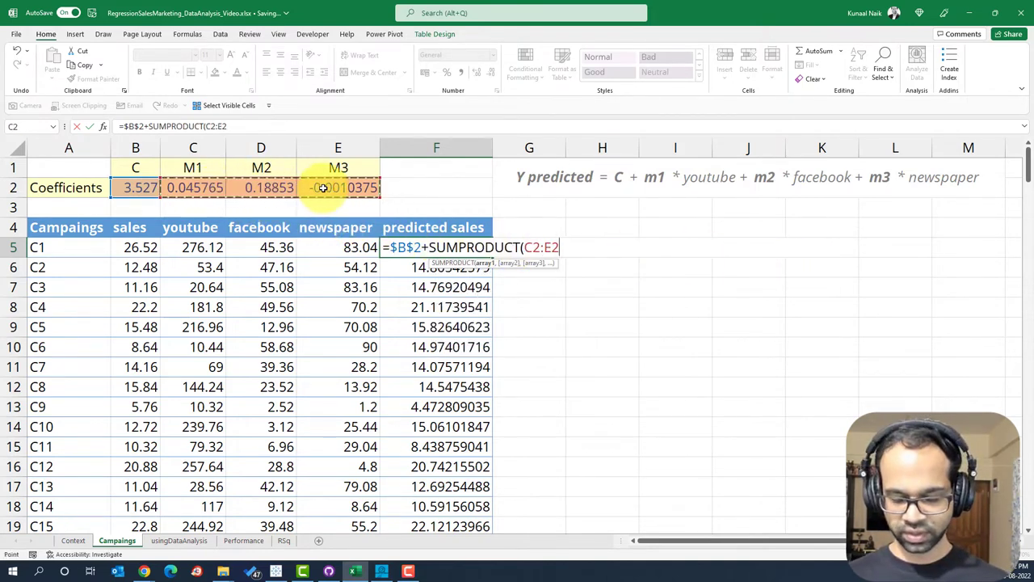
{"action": "key", "text": "F4"}
{"action": "type", "text": ","}
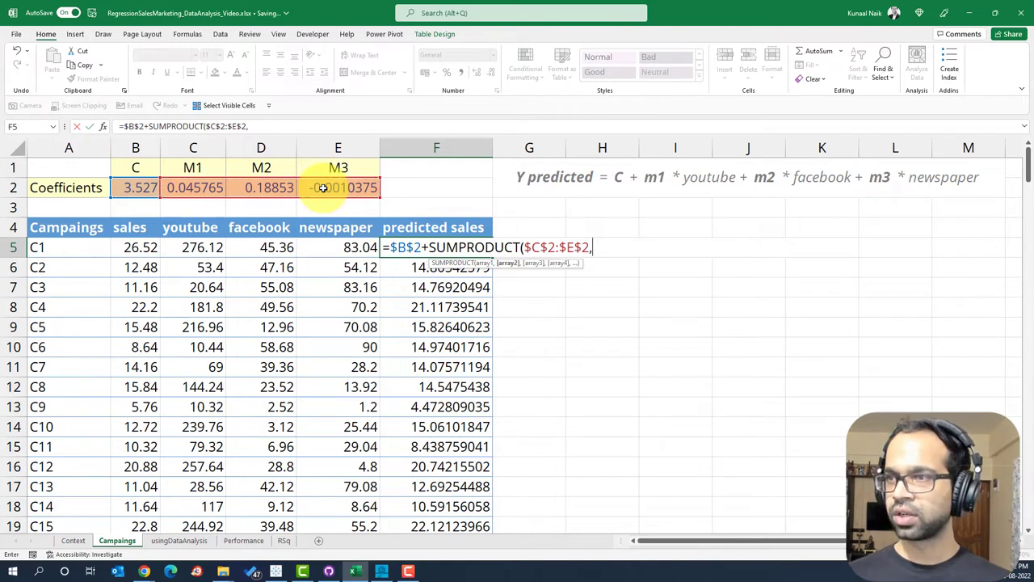
{"action": "left_click_drag", "start_coordinate": [199, 248], "coordinate": [333, 253]}
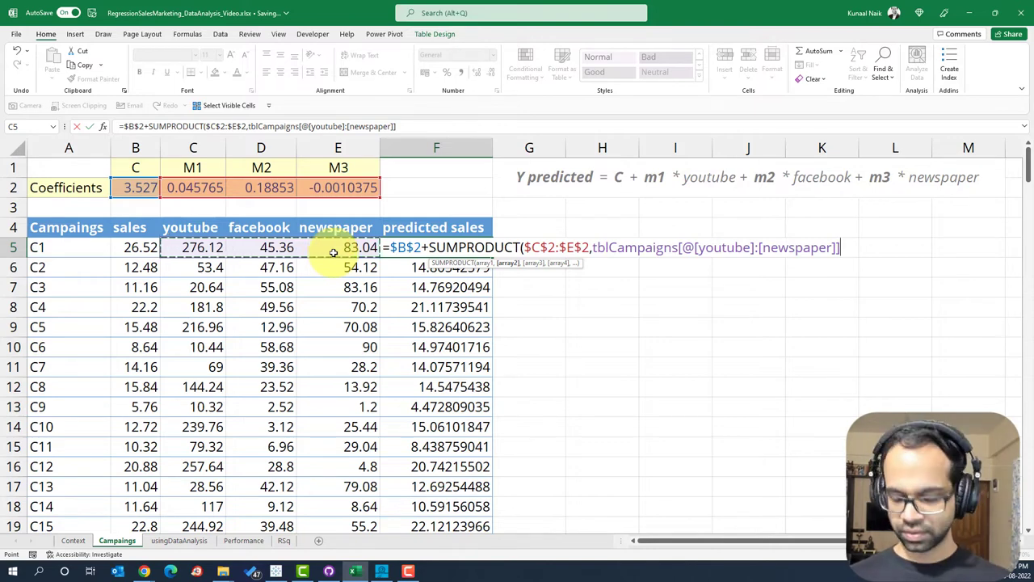
{"action": "key", "text": "Return"}
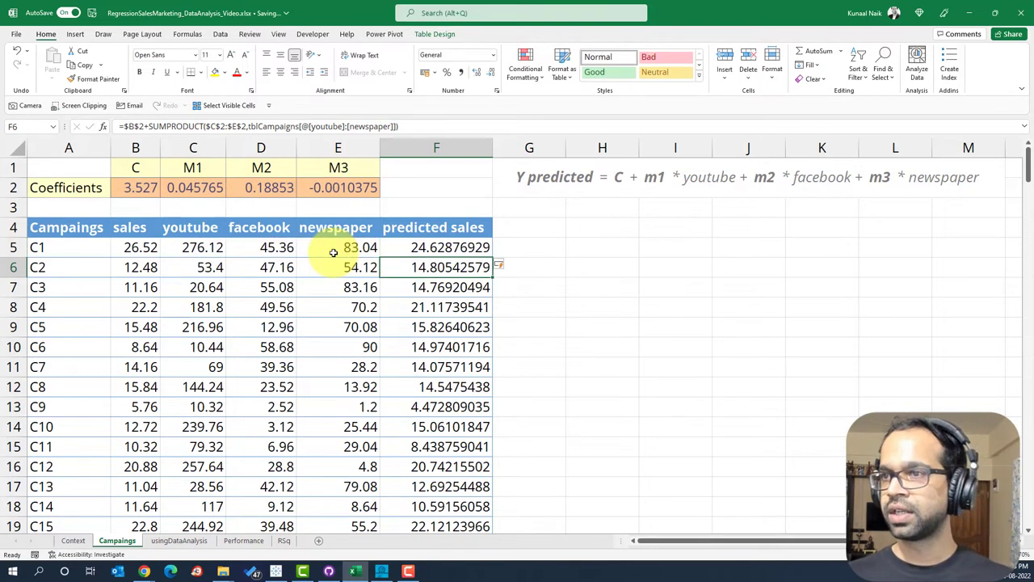
Compare actual sales with the SUMPRODUCT predictions, such as 15.82640623 for campaign C5
{"action": "left_click", "coordinate": [443, 247]}
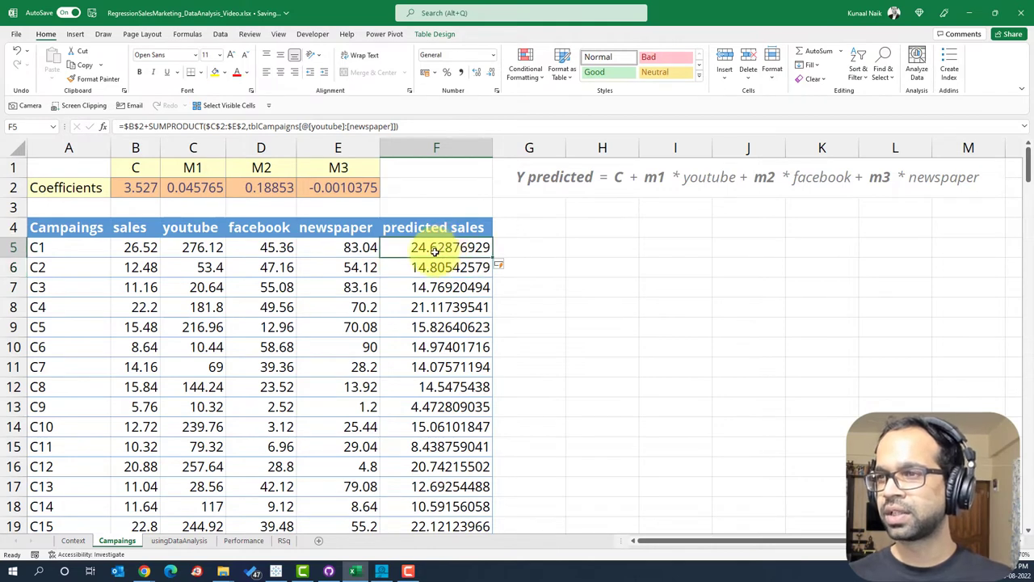
{"action": "left_click", "coordinate": [141, 227]}
{"action": "key", "text": "shift+Down"}
{"action": "key", "text": "shift+Down"}
{"action": "key", "text": "shift+Up"}
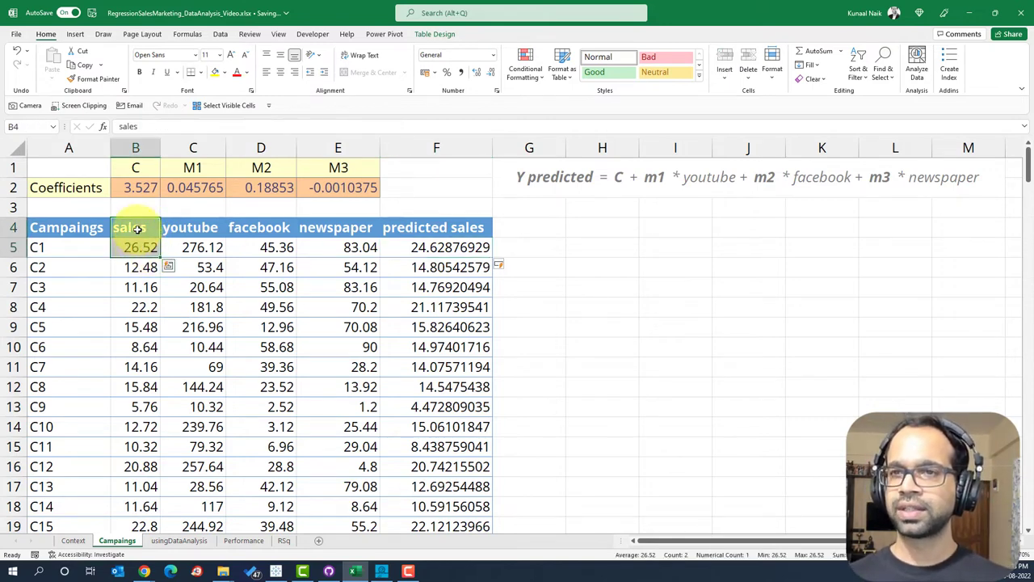
{"action": "left_click_drag", "start_coordinate": [137, 229], "coordinate": [125, 328]}
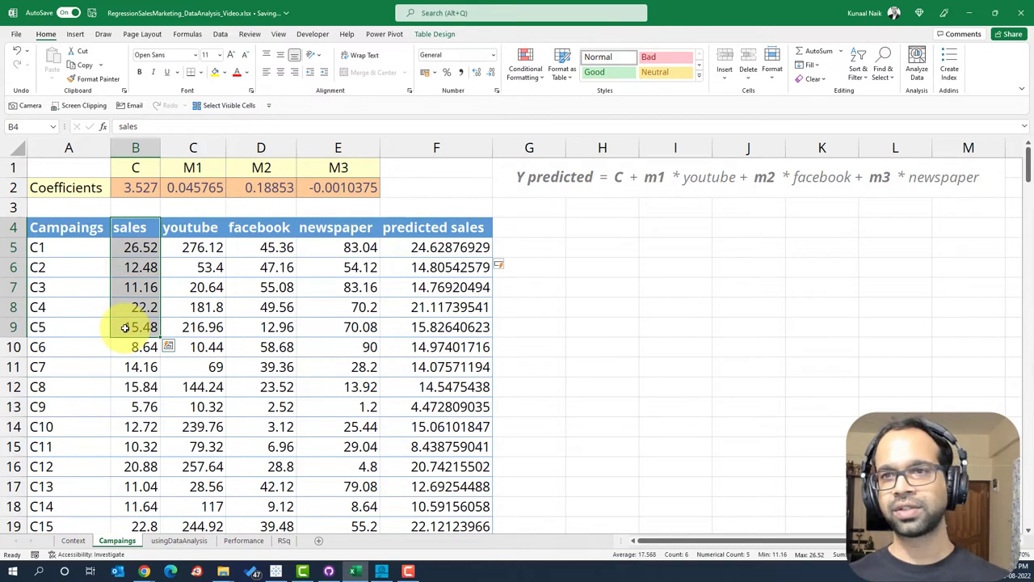
{"action": "left_click", "coordinate": [131, 325]}
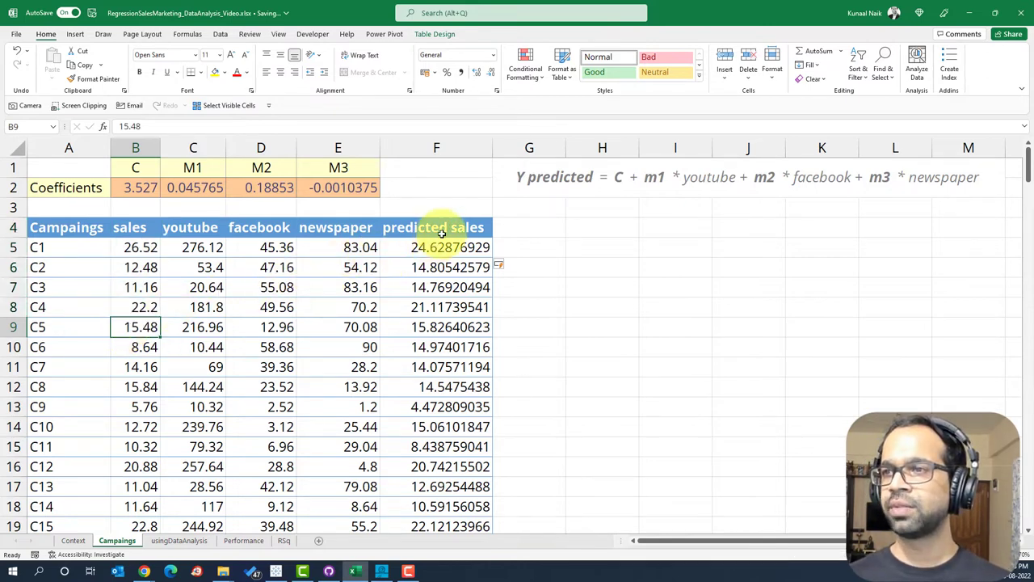
{"action": "left_click_drag", "start_coordinate": [443, 242], "coordinate": [439, 319]}
{"action": "left_click", "coordinate": [442, 323]}
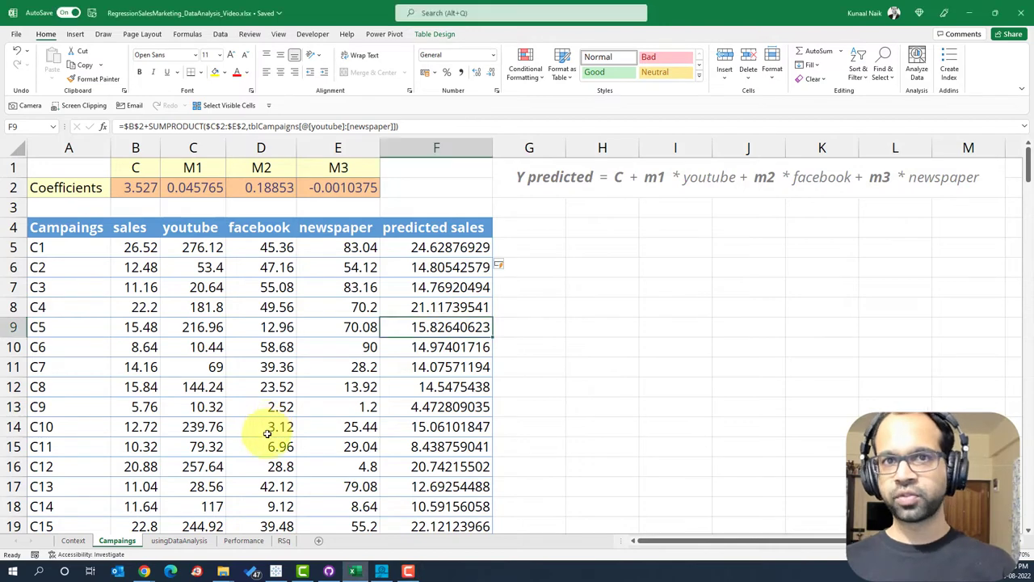
{"action": "left_click", "coordinate": [243, 540]}
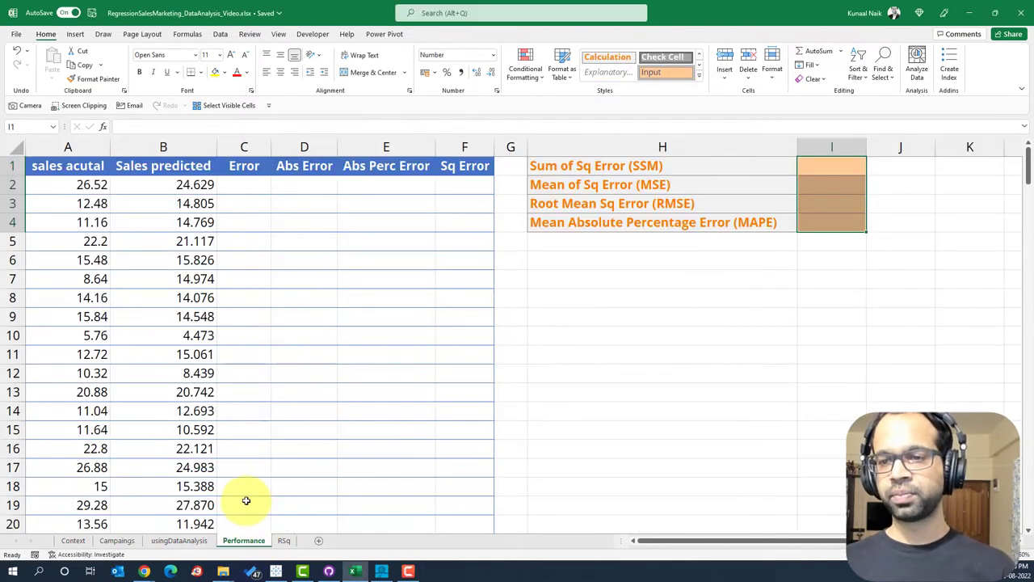
{"action": "left_click", "coordinate": [130, 540]}
{"action": "left_click_drag", "start_coordinate": [133, 228], "coordinate": [131, 366]}
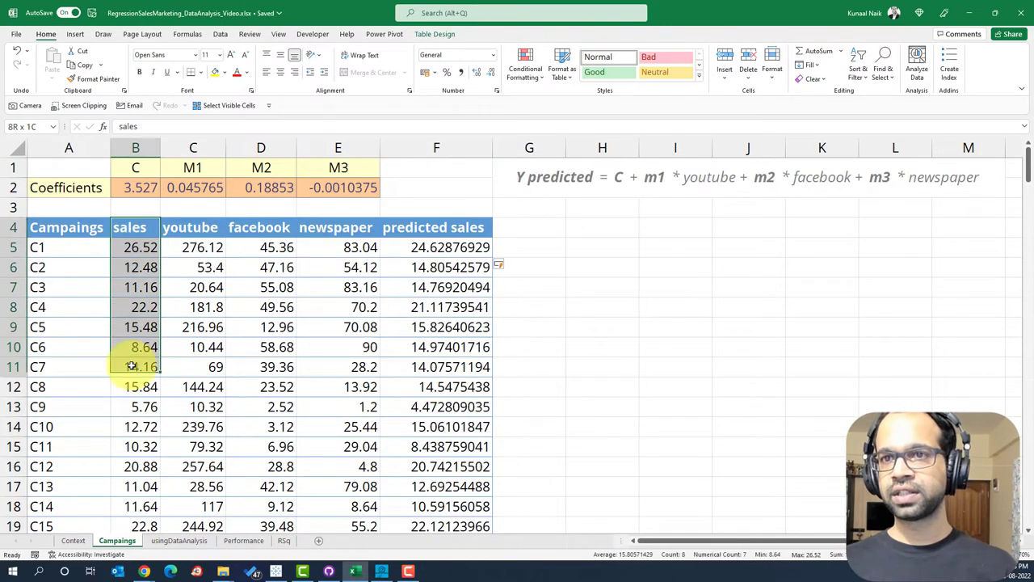
{"action": "left_click_drag", "start_coordinate": [415, 229], "coordinate": [437, 366]}
{"action": "left_click", "coordinate": [234, 538]}
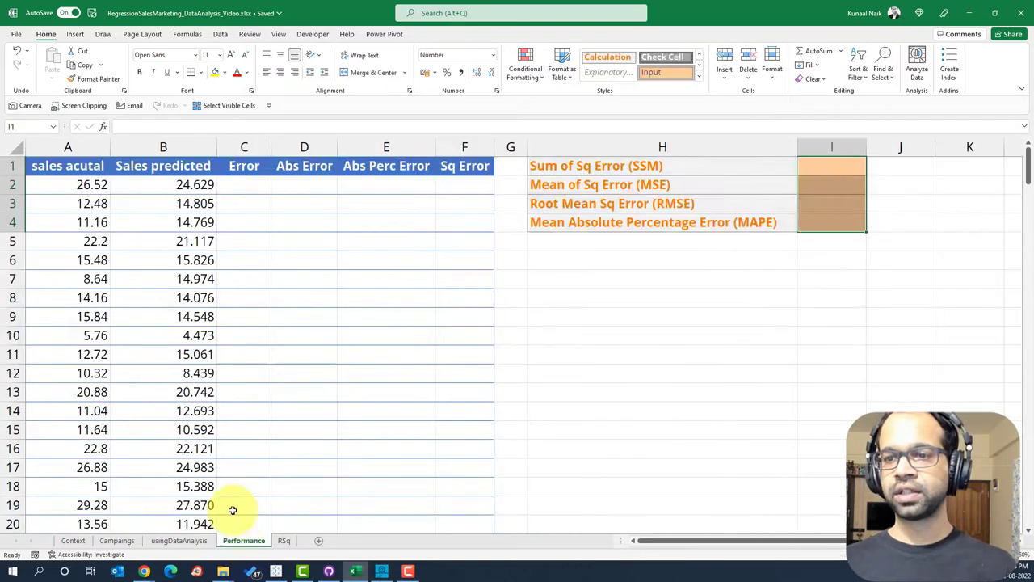
{"action": "left_click", "coordinate": [96, 335]}
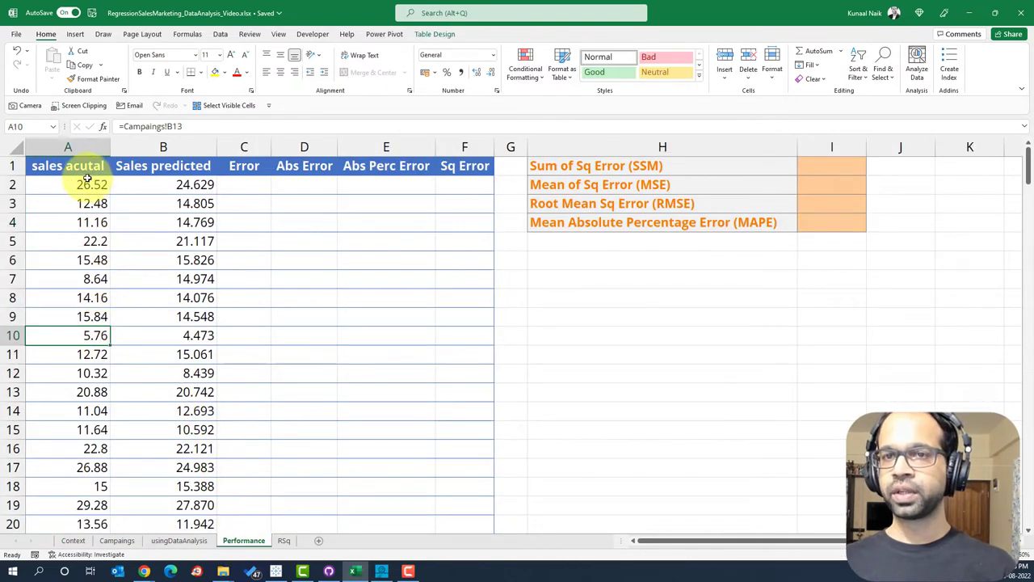
{"action": "left_click_drag", "start_coordinate": [84, 170], "coordinate": [92, 257]}
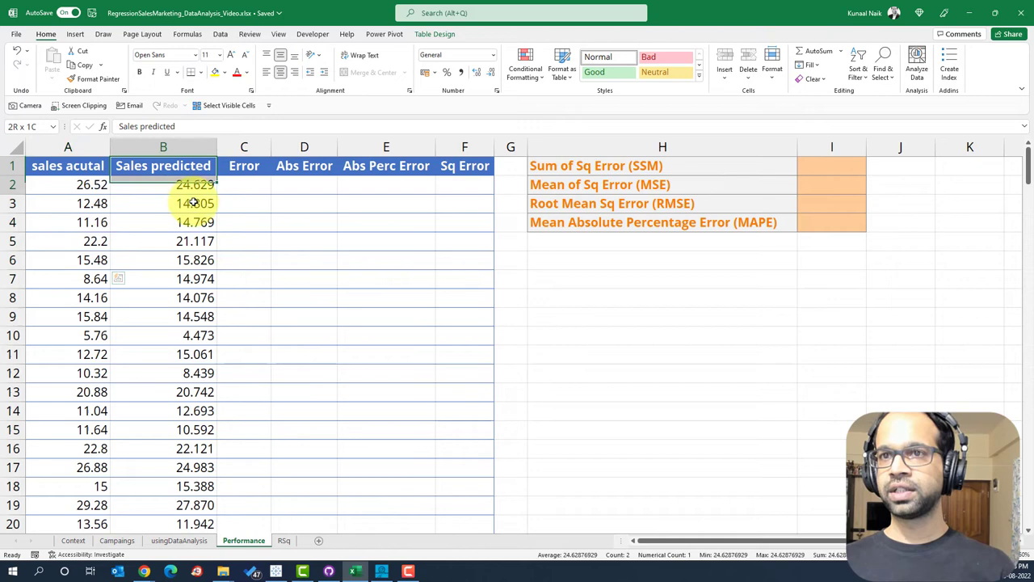
{"action": "left_click_drag", "start_coordinate": [194, 203], "coordinate": [192, 316]}
{"action": "left_click", "coordinate": [260, 186]}
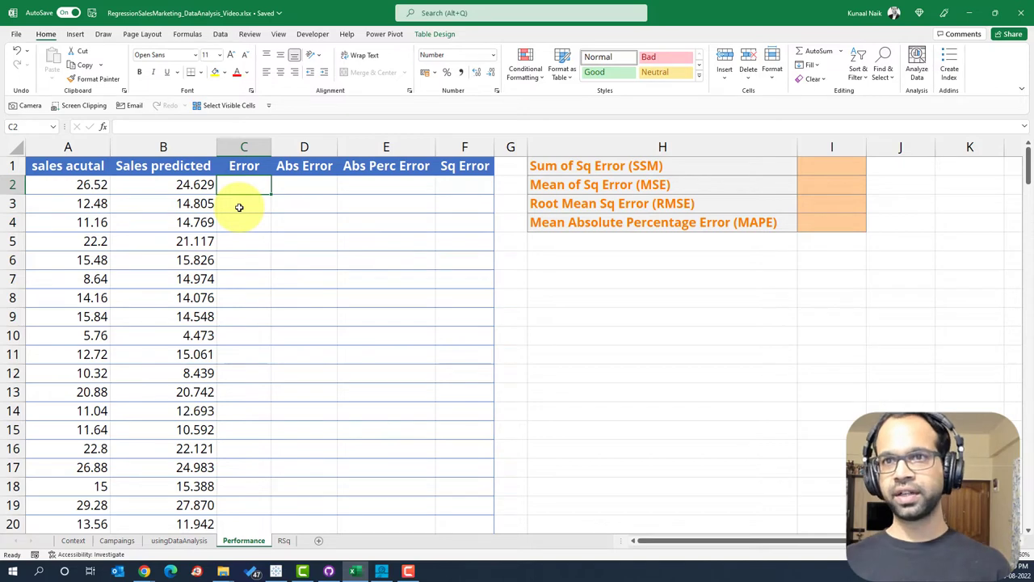
{"action": "key", "text": "alt+Tab"}
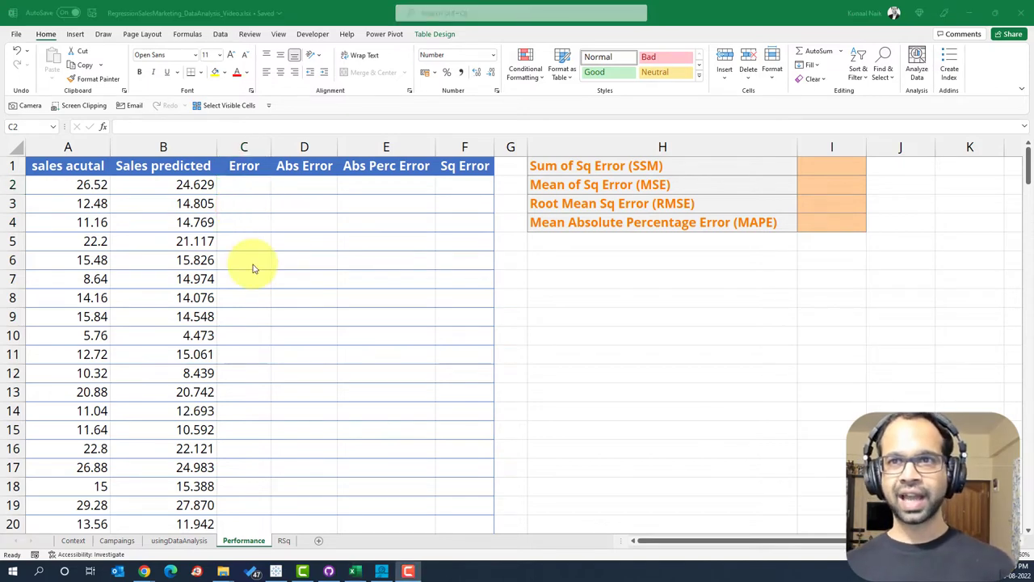
{"action": "left_click", "coordinate": [245, 190]}
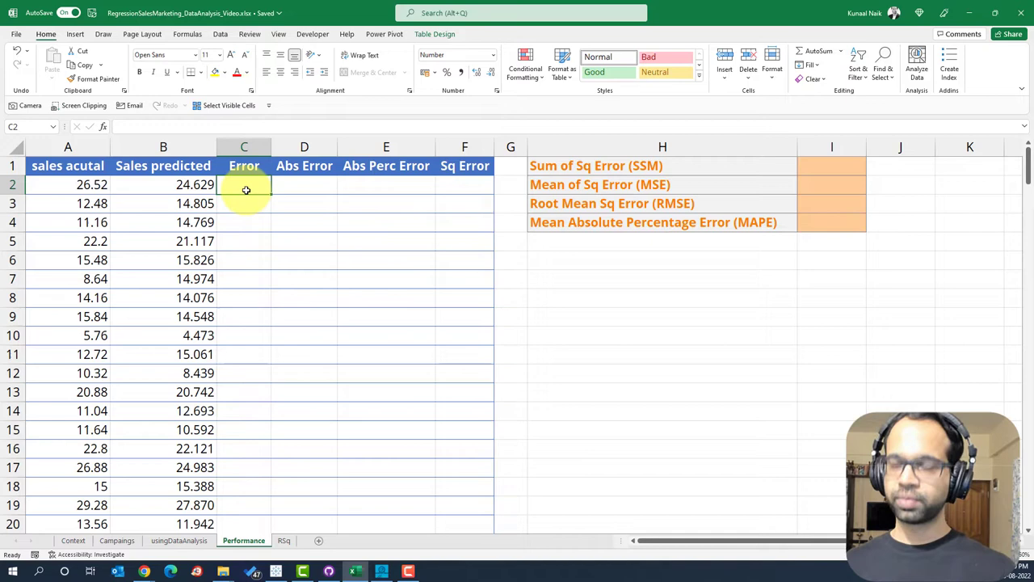
Fill the Error column with actual sales minus predicted sales for every row
{"action": "type", "text": "="}
{"action": "key", "text": "Left"}
{"action": "key", "text": "Left"}
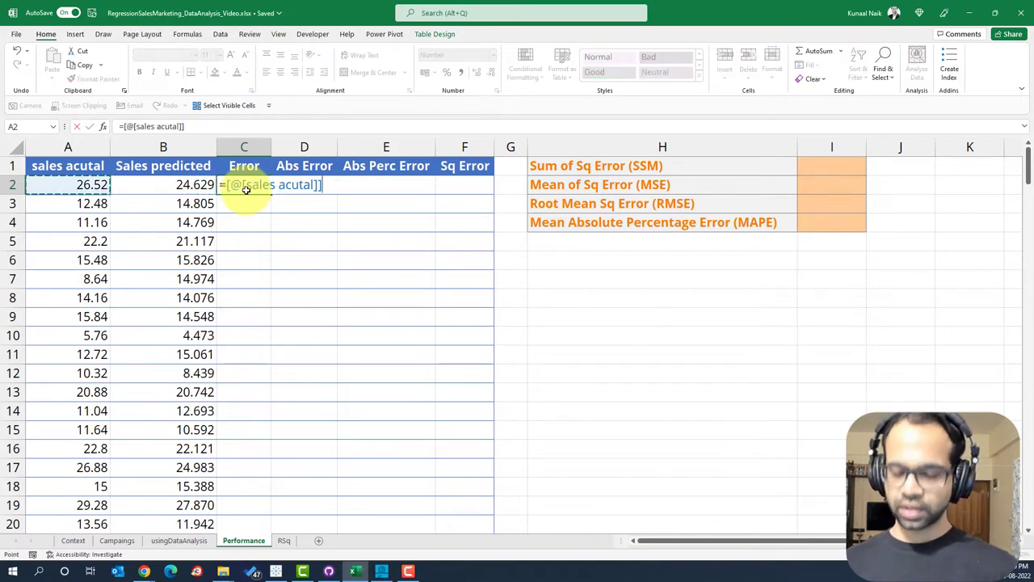
{"action": "type", "text": "-"}
{"action": "key", "text": "Left"}
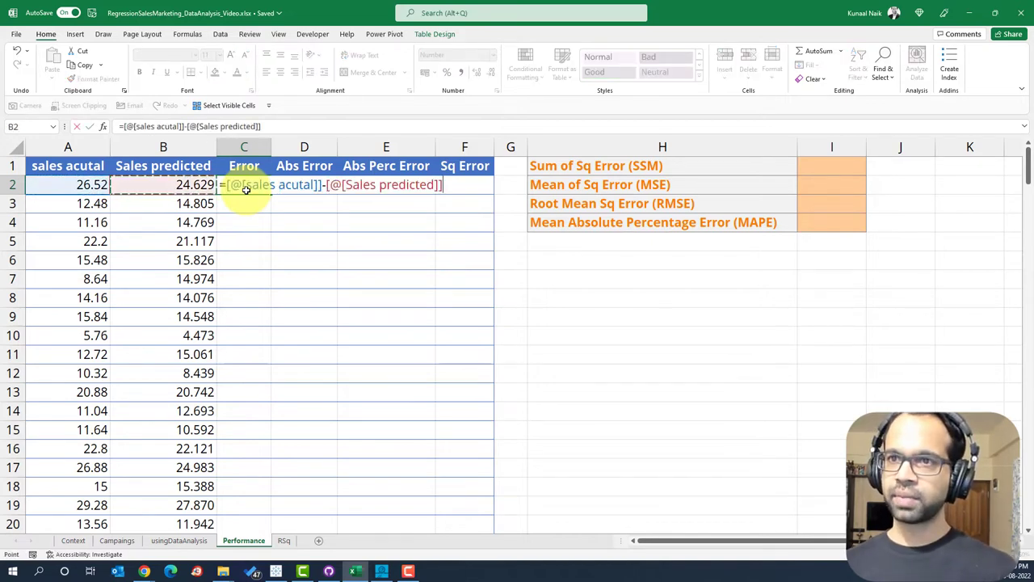
{"action": "key", "text": "Return"}
{"action": "left_click", "coordinate": [246, 189]}
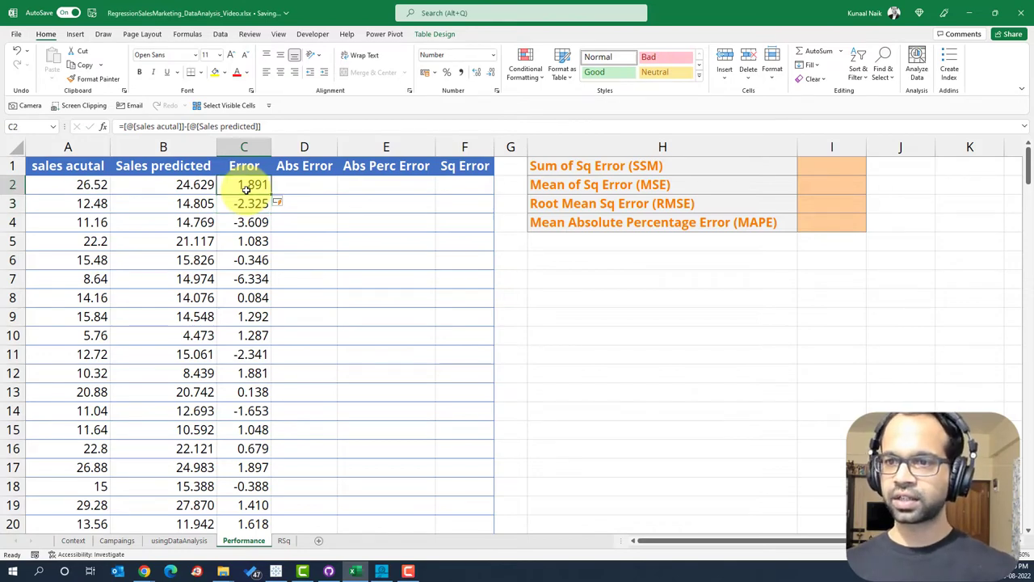
{"action": "key", "text": "ctrl+Down"}
{"action": "key", "text": "ctrl+Up"}
Add a check cell in H6 with =SUM over the Error column, returning 0.000
{"action": "key", "text": "Down"}
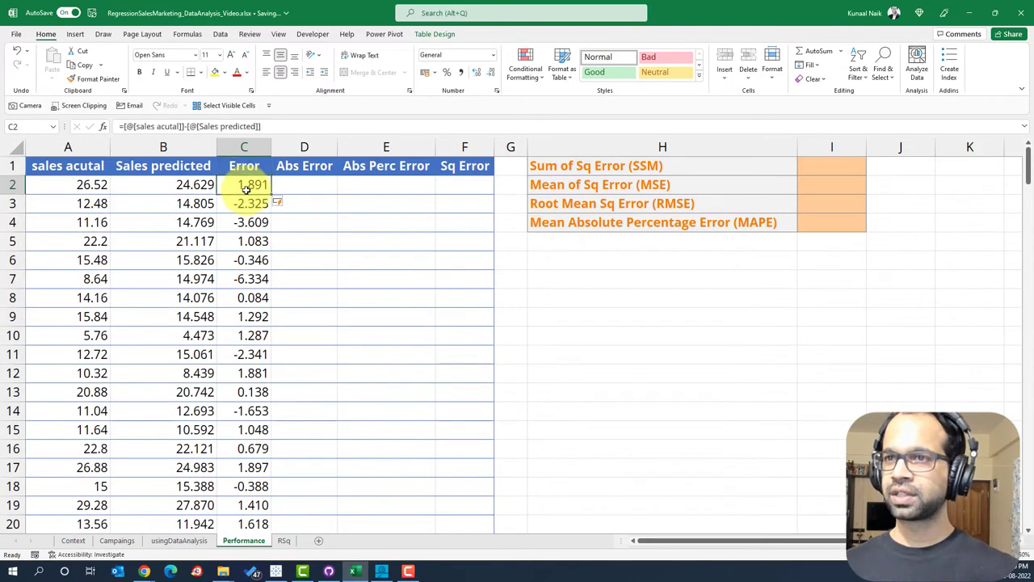
{"action": "key", "text": "Right"}
{"action": "key", "text": "Right"}
{"action": "key", "text": "Down"}
{"action": "key", "text": "Right"}
{"action": "key", "text": "Right"}
{"action": "key", "text": "Down"}
{"action": "key", "text": "Right"}
{"action": "key", "text": "Down"}
{"action": "key", "text": "Down"}
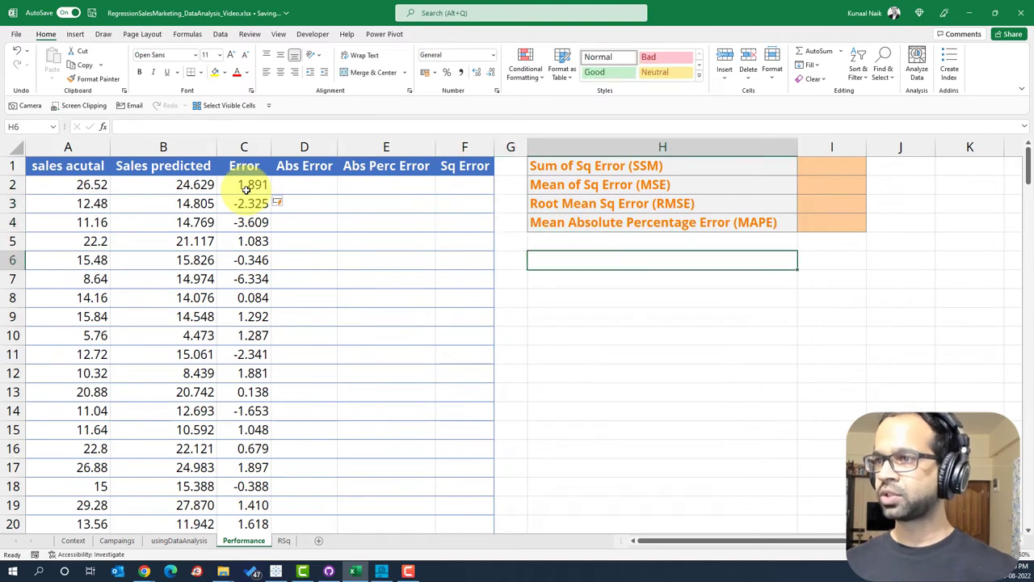
{"action": "type", "text": "=sum"}
{"action": "key", "text": "Tab"}
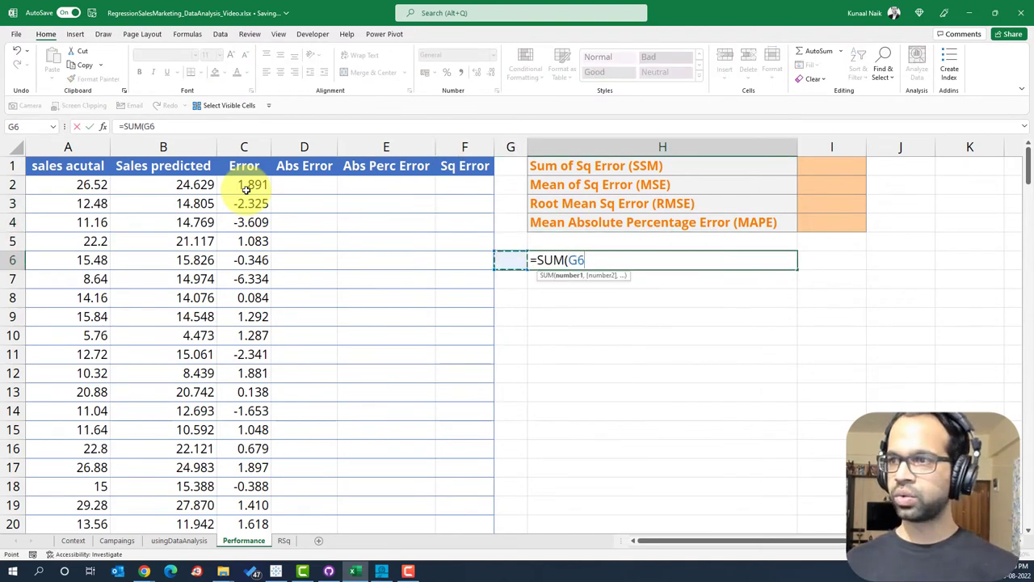
{"action": "key", "text": "Left"}
{"action": "key", "text": "Left"}
{"action": "key", "text": "Left"}
{"action": "key", "text": "Up"}
{"action": "key", "text": "Up"}
{"action": "key", "text": "Left"}
{"action": "key", "text": "Left"}
{"action": "key", "text": "Up"}
{"action": "key", "text": "Up"}
{"action": "key", "text": "ctrl+shift+Down"}
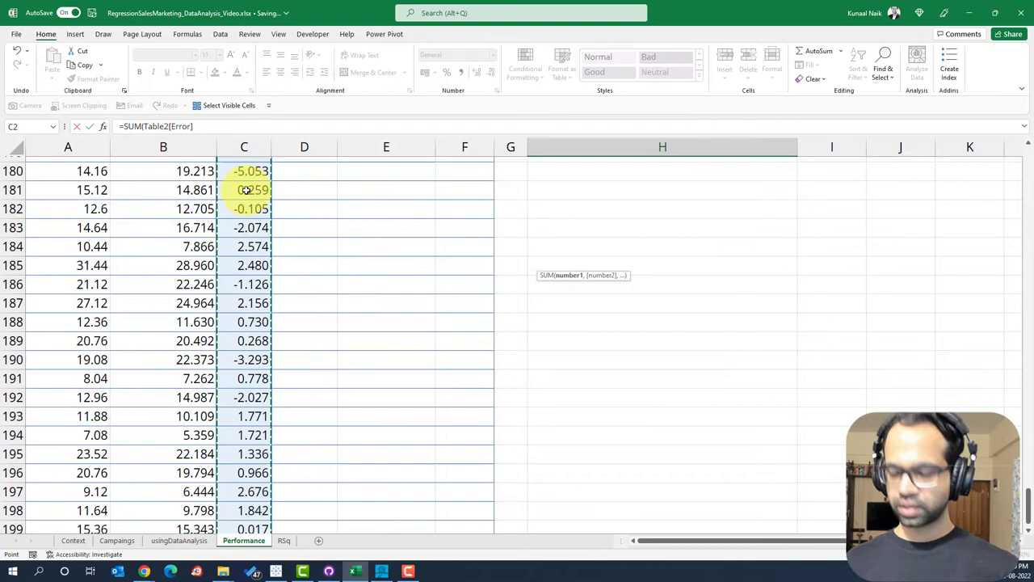
{"action": "key", "text": "Return"}
{"action": "key", "text": "Up"}
{"action": "key", "text": "Up"}
{"action": "key", "text": "Up"}
{"action": "key", "text": "Up"}
{"action": "key", "text": "Up"}
{"action": "key", "text": "Up"}
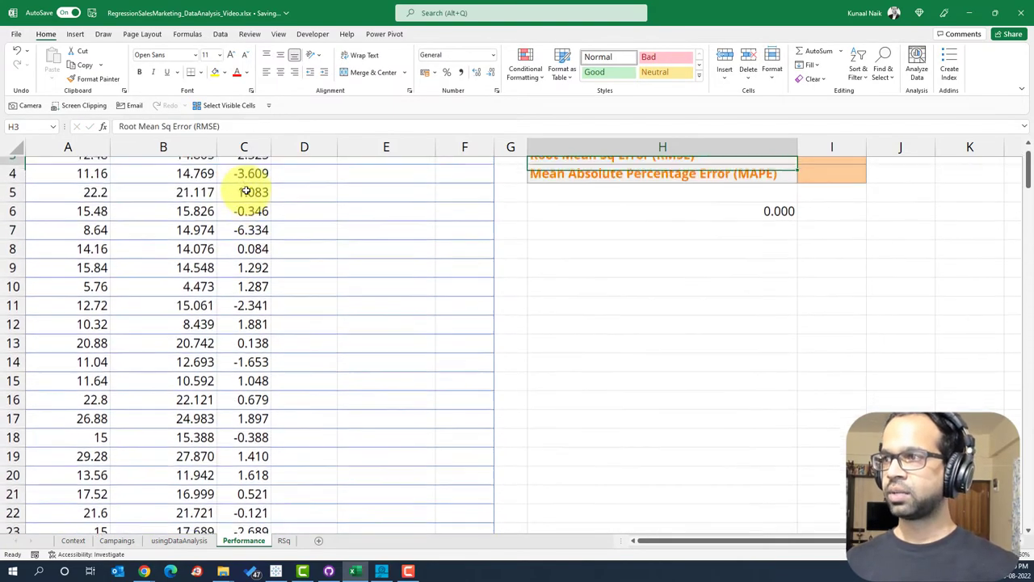
{"action": "key", "text": "Down"}
{"action": "key", "text": "Down"}
{"action": "key", "text": "Down"}
{"action": "key", "text": "Down"}
{"action": "key", "text": "Down"}
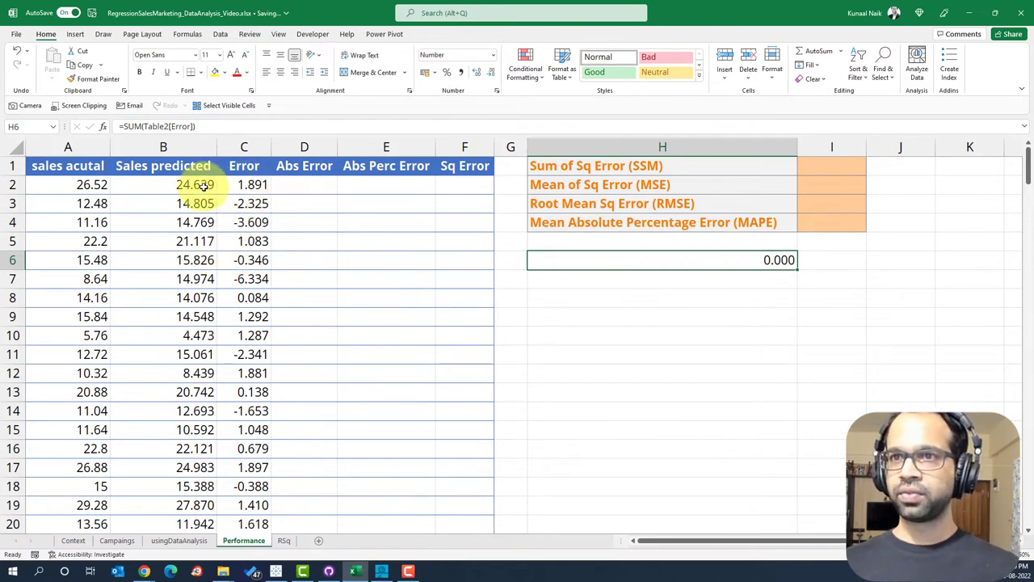
{"action": "left_click", "coordinate": [86, 185]}
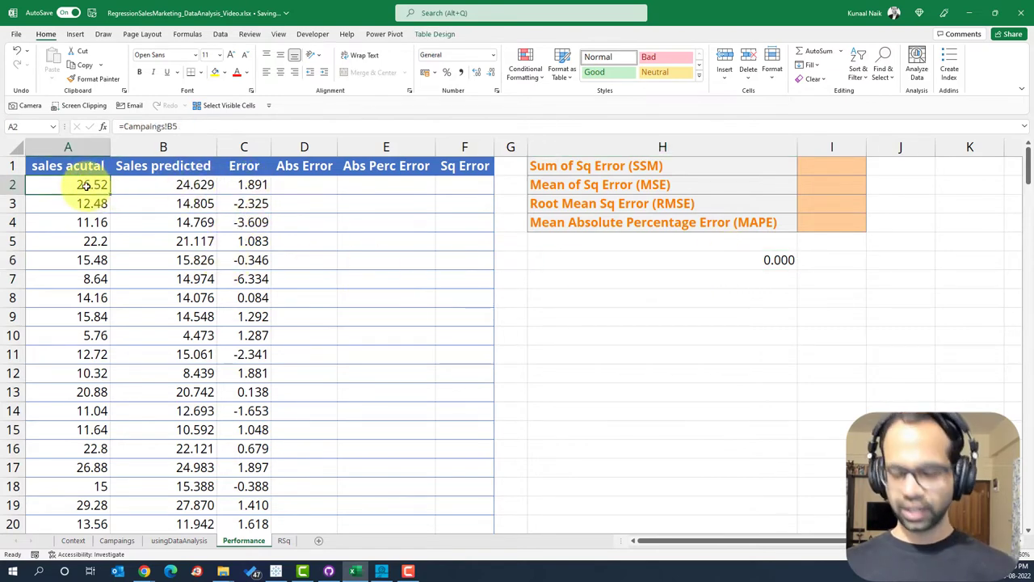
{"action": "key", "text": "ctrl+shift+Down"}
{"action": "key", "text": "ctrl+c"}
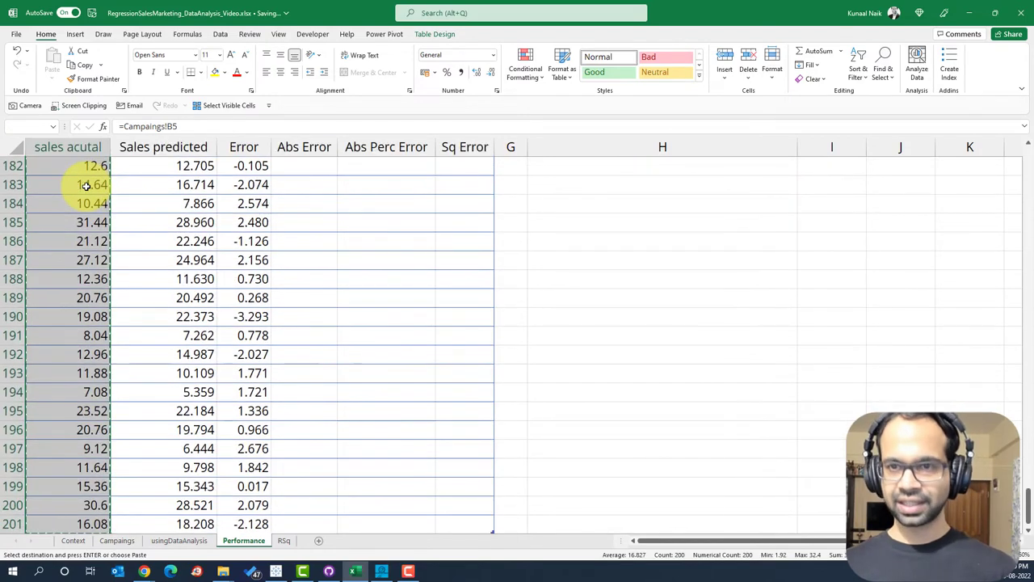
{"action": "key", "text": "ctrl+Up"}
{"action": "key", "text": "Down"}
{"action": "key", "text": "Right"}
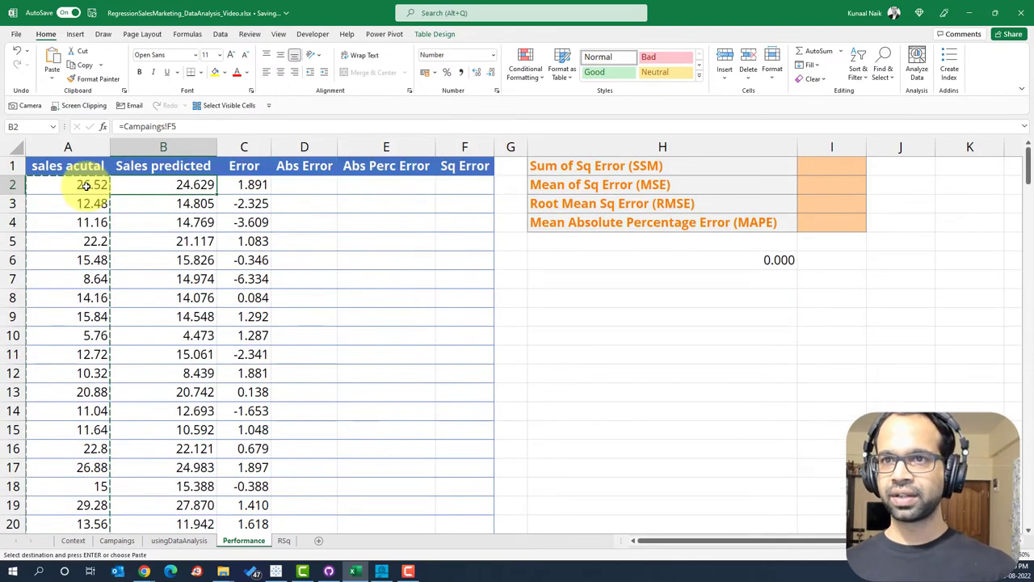
{"action": "left_click", "coordinate": [50, 76]}
{"action": "left_click", "coordinate": [50, 159]}
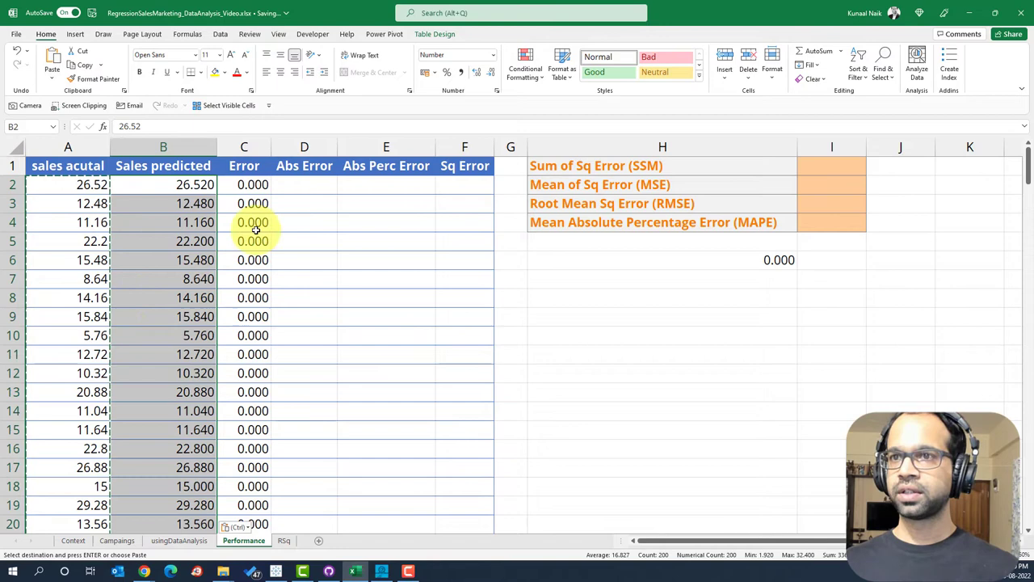
{"action": "left_click_drag", "start_coordinate": [251, 185], "coordinate": [242, 356]}
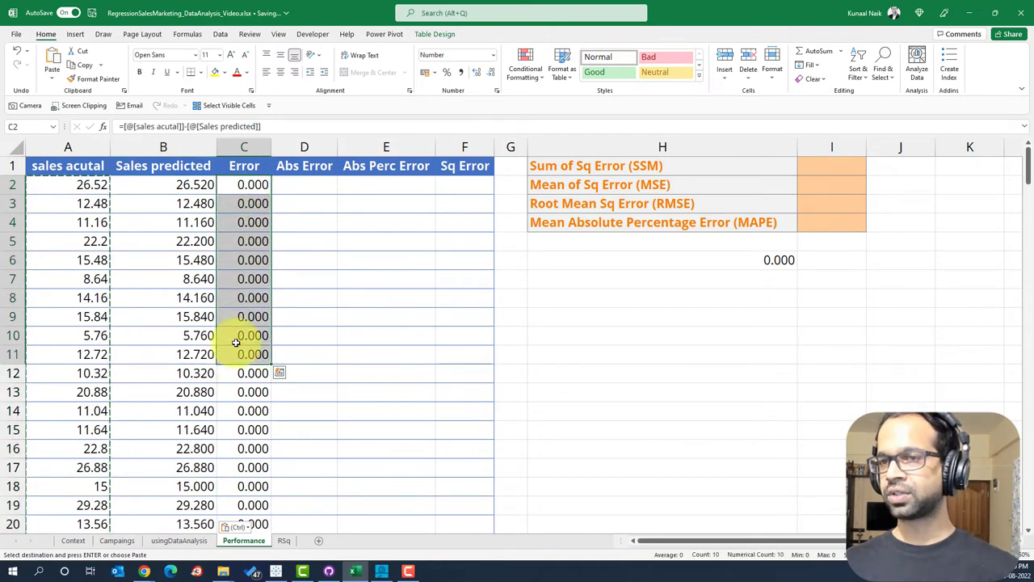
{"action": "key", "text": "ctrl+z"}
{"action": "left_click", "coordinate": [174, 291]}
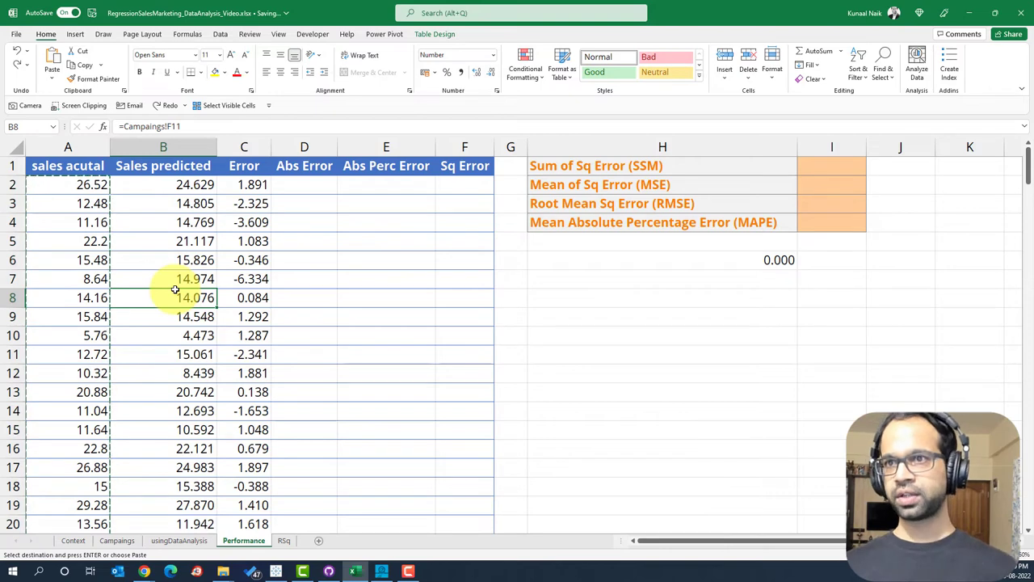
{"action": "left_click", "coordinate": [250, 279]}
{"action": "key", "text": "Escape"}
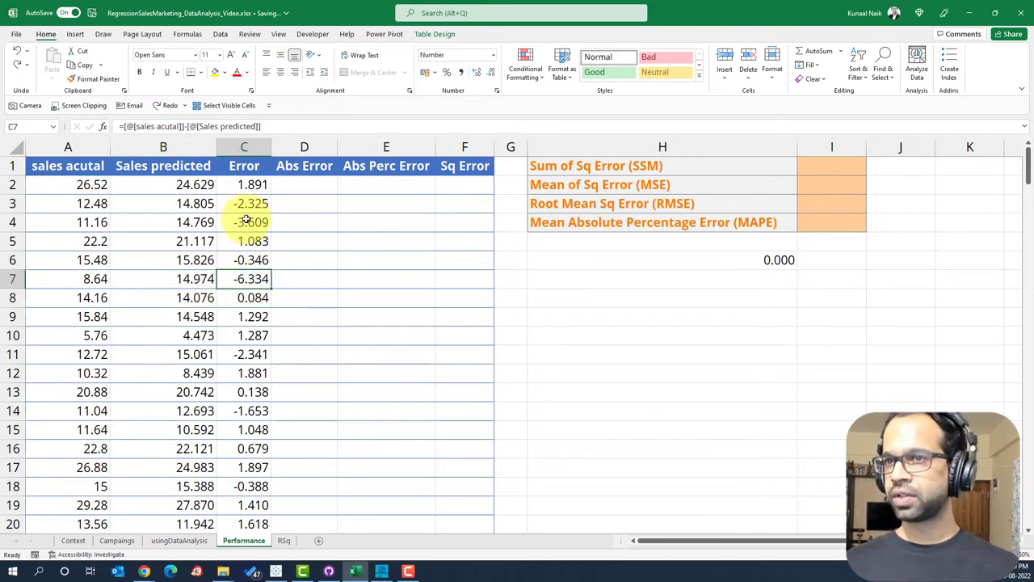
{"action": "left_click", "coordinate": [736, 258]}
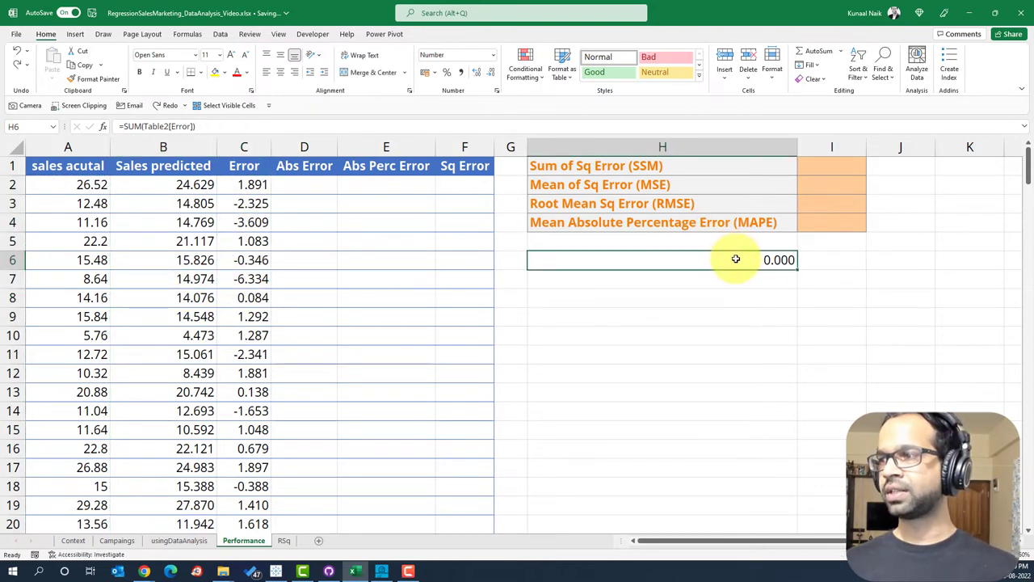
{"action": "double_click", "coordinate": [736, 258]}
{"action": "key", "text": "Escape"}
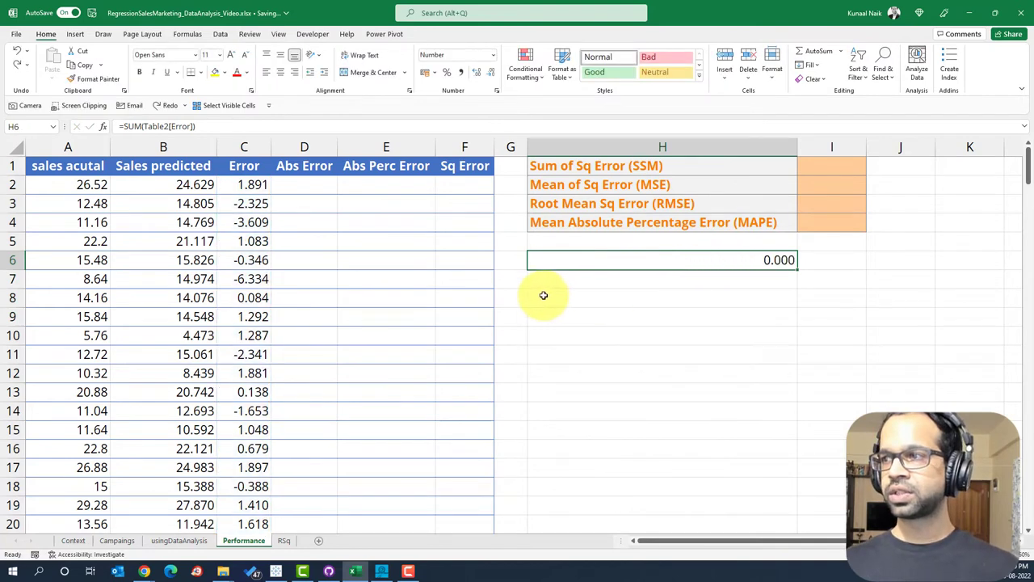
{"action": "left_click_drag", "start_coordinate": [254, 223], "coordinate": [241, 279]}
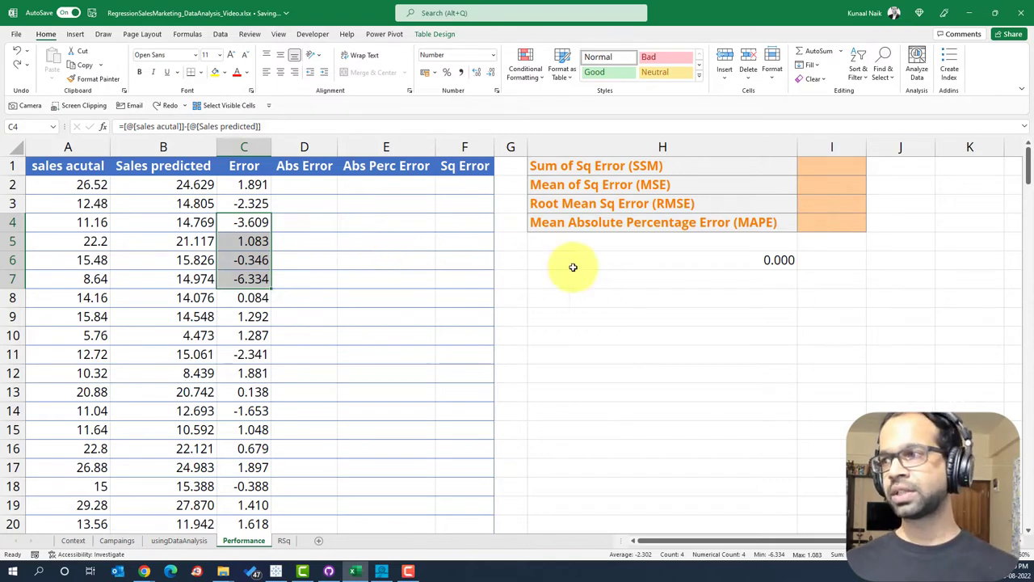
Clear All on H6 to remove the =SUM(Table2[Error]) check formula
{"action": "left_click", "coordinate": [687, 265]}
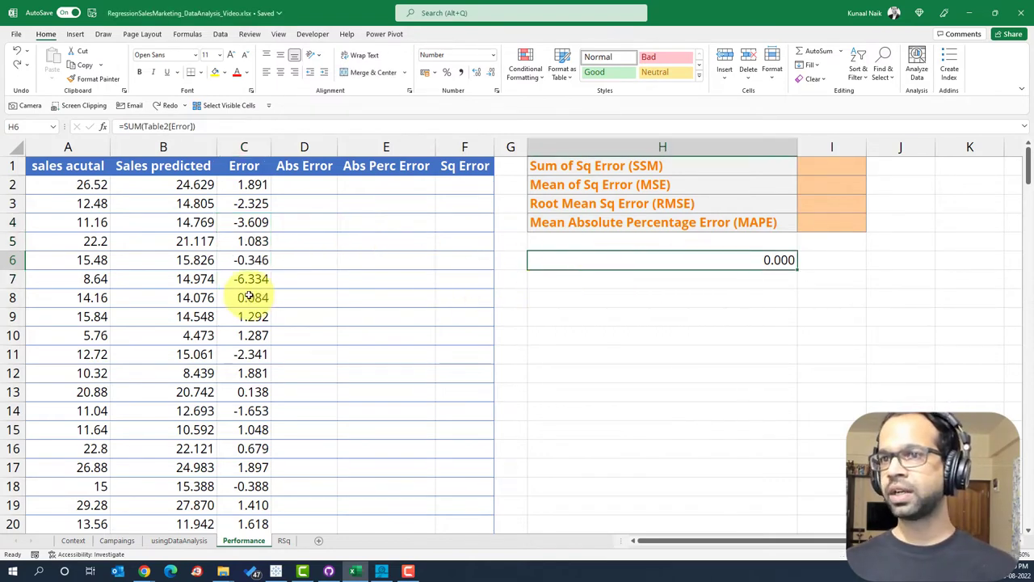
{"action": "left_click_drag", "start_coordinate": [249, 203], "coordinate": [249, 391]}
{"action": "left_click", "coordinate": [243, 333]}
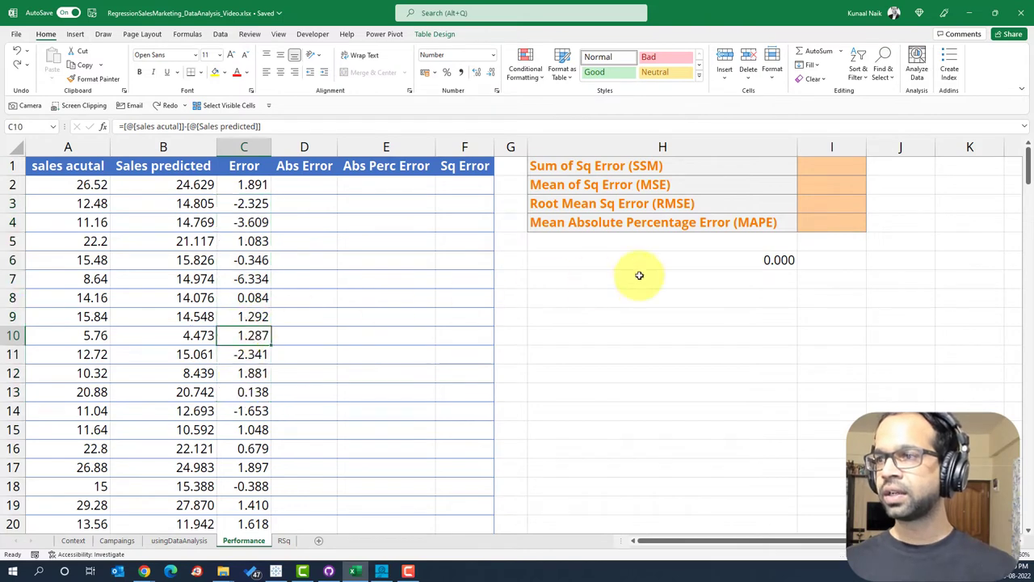
{"action": "left_click", "coordinate": [676, 262]}
{"action": "left_click", "coordinate": [826, 79]}
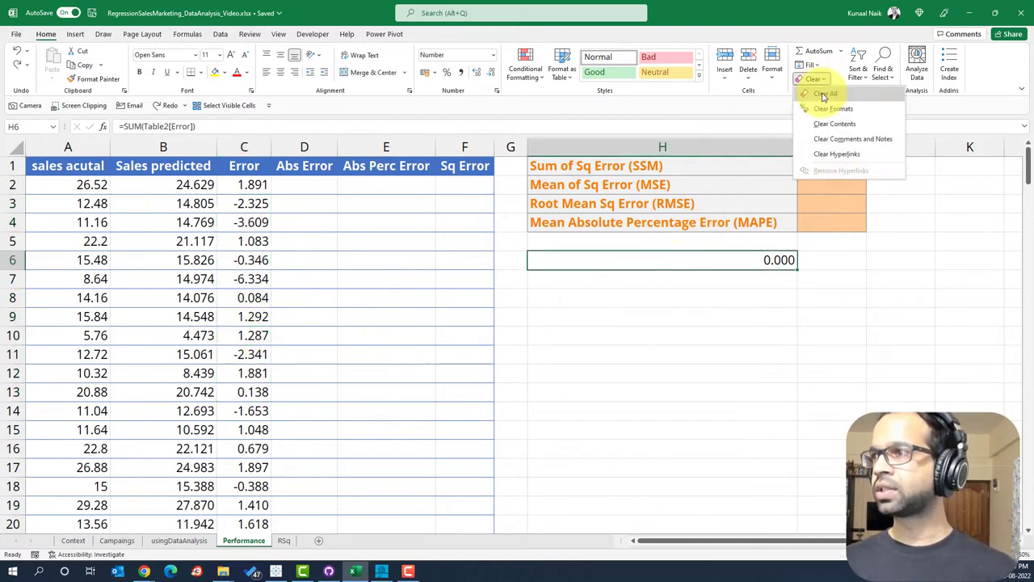
{"action": "left_click", "coordinate": [832, 98]}
Review the error values, such as 1.083 and -0.346, beside actual and predicted sales
{"action": "left_click", "coordinate": [249, 200]}
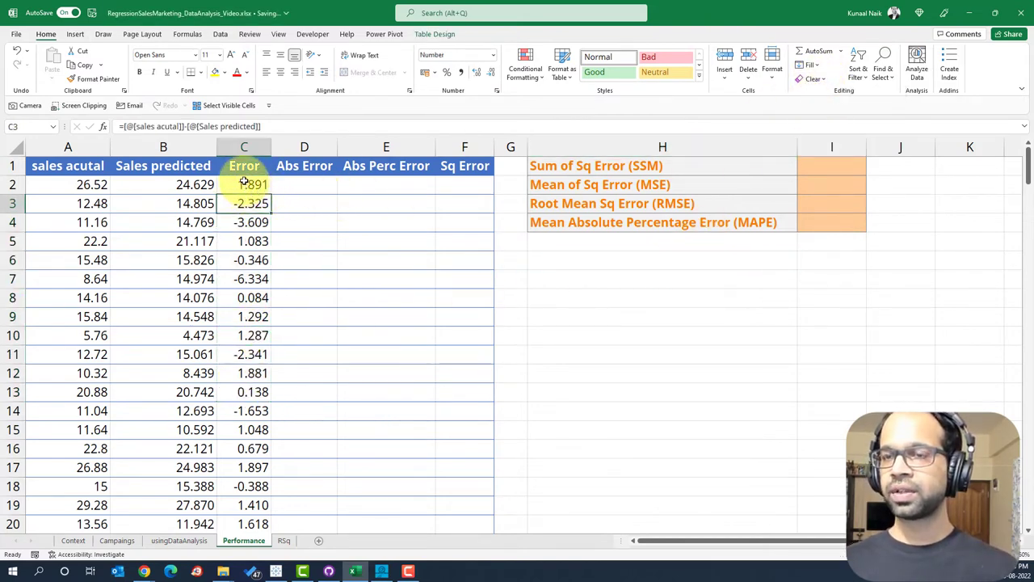
{"action": "left_click", "coordinate": [246, 259]}
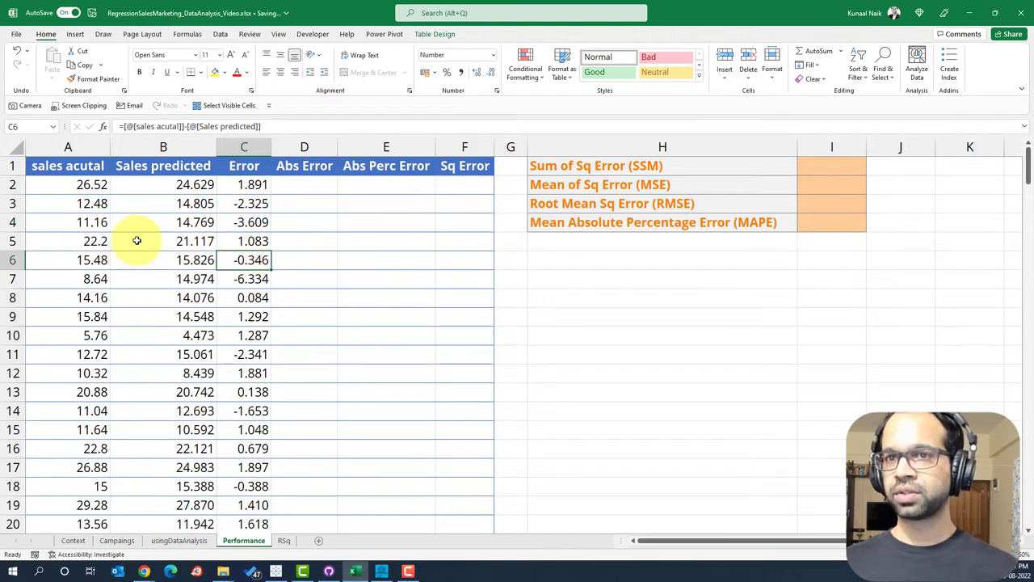
{"action": "left_click_drag", "start_coordinate": [143, 240], "coordinate": [88, 241]}
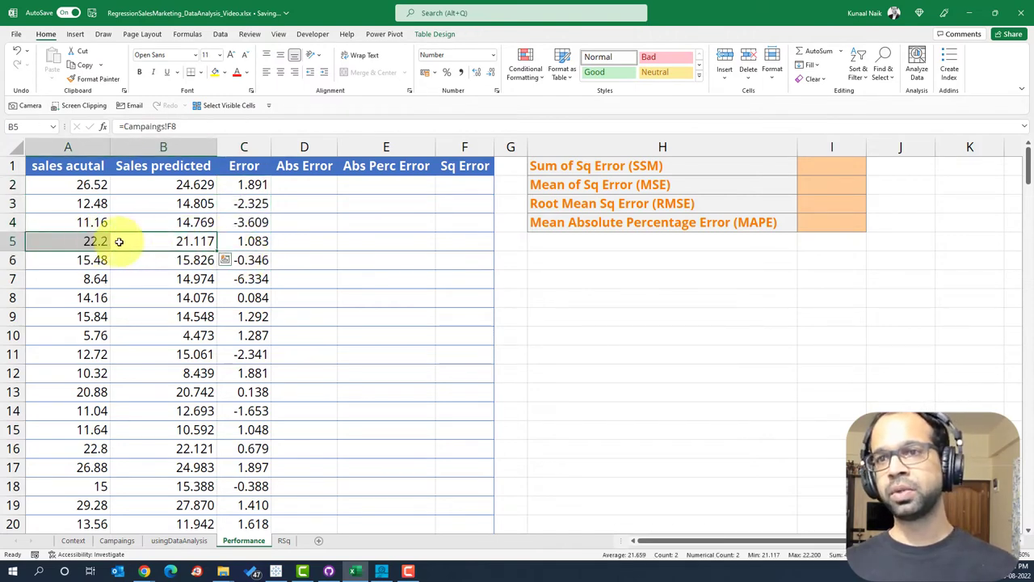
{"action": "left_click_drag", "start_coordinate": [250, 185], "coordinate": [248, 340]}
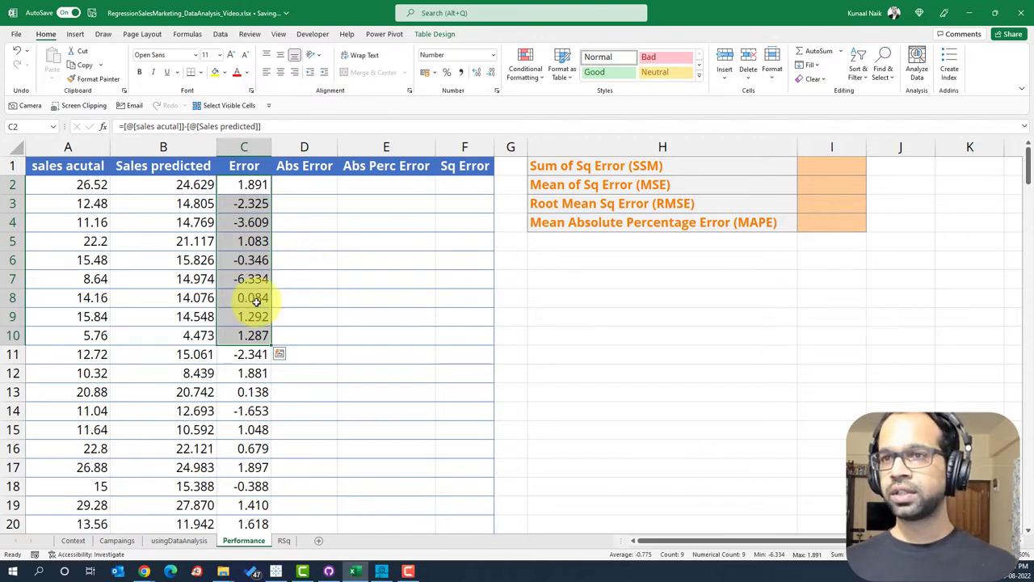
{"action": "left_click", "coordinate": [303, 187]}
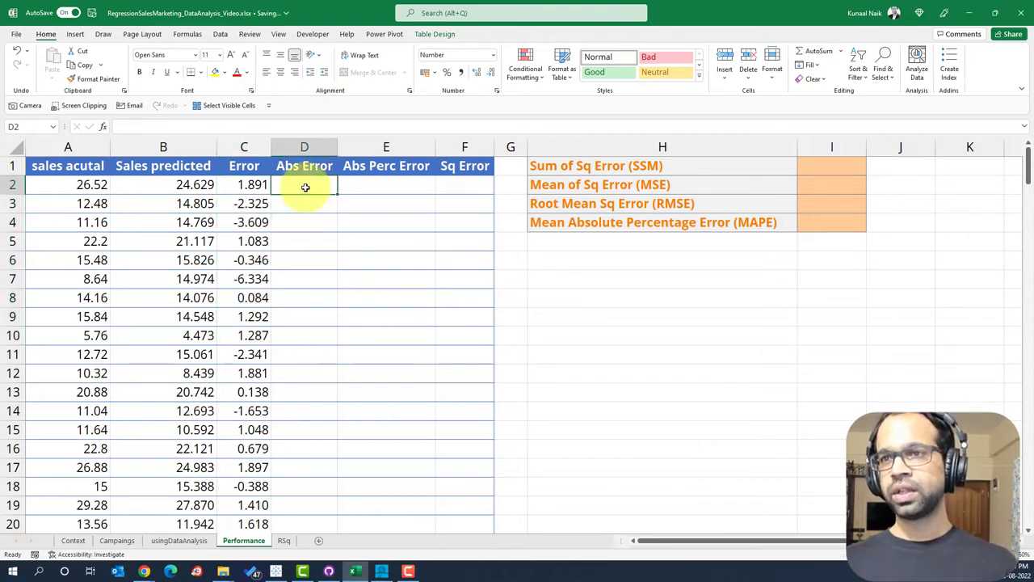
{"action": "type", "text": "="}
{"action": "key", "text": "Left"}
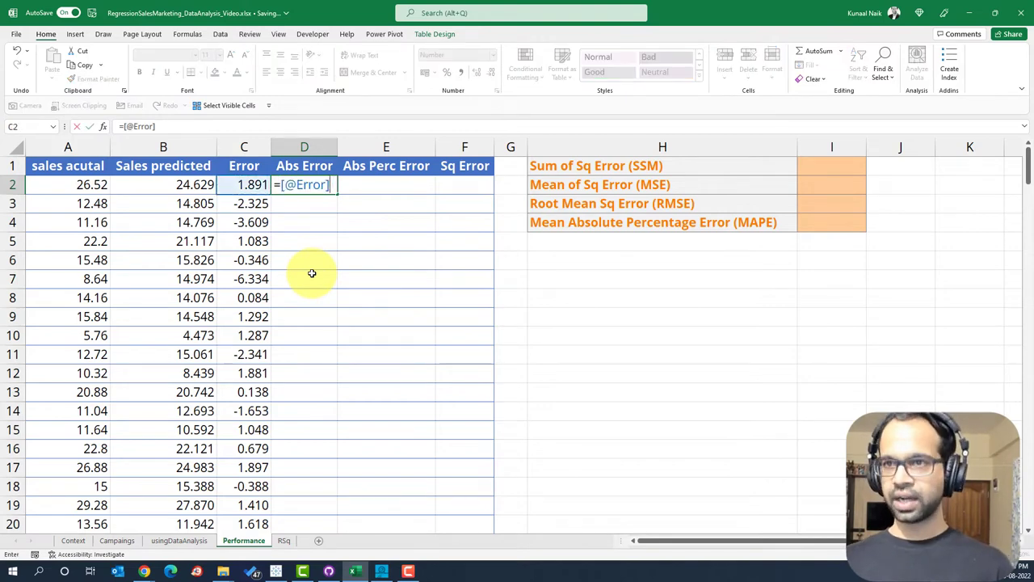
{"action": "key", "text": "BackSpace"}
{"action": "key", "text": "BackSpace"}
{"action": "key", "text": "BackSpace"}
{"action": "key", "text": "BackSpace"}
{"action": "key", "text": "BackSpace"}
{"action": "key", "text": "BackSpace"}
{"action": "key", "text": "BackSpace"}
{"action": "key", "text": "BackSpace"}
{"action": "type", "text": "a"}
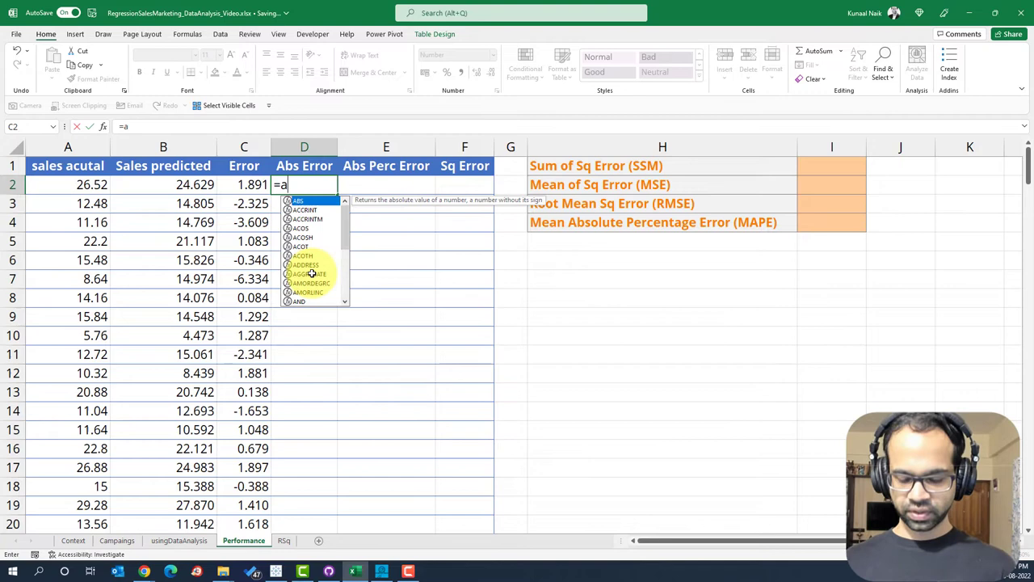
{"action": "type", "text": "bs"}
{"action": "key", "text": "Tab"}
{"action": "key", "text": "Left"}
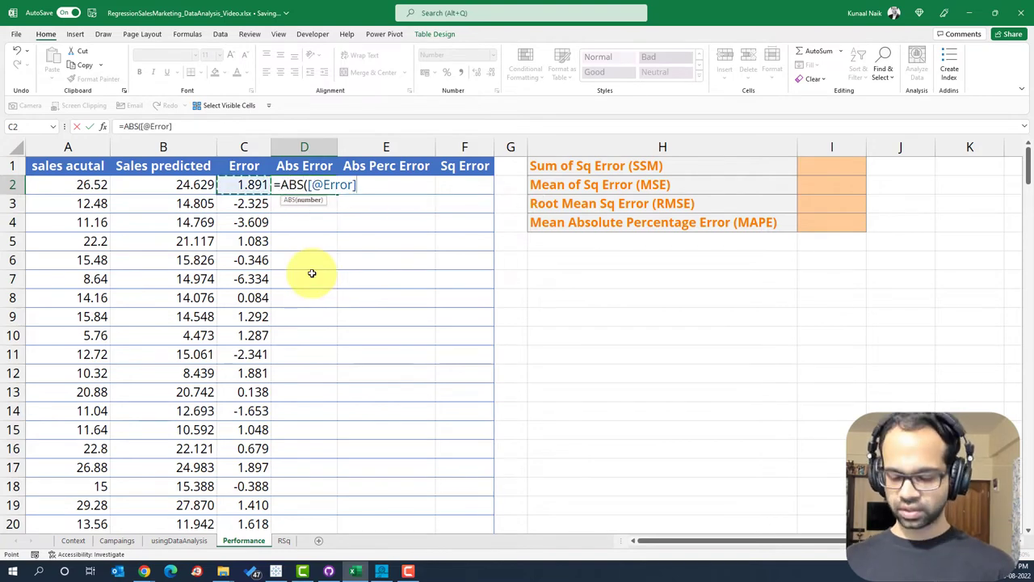
{"action": "type", "text": ")"}
{"action": "key", "text": "Return"}
{"action": "left_click", "coordinate": [304, 185]}
{"action": "key", "text": "shift+Down"}
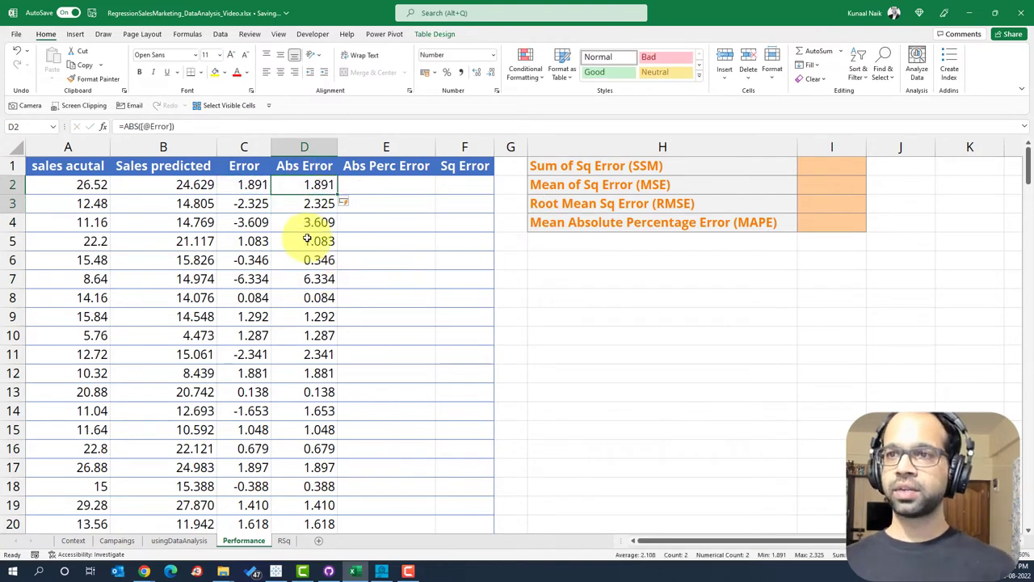
{"action": "left_click_drag", "start_coordinate": [307, 240], "coordinate": [304, 371]}
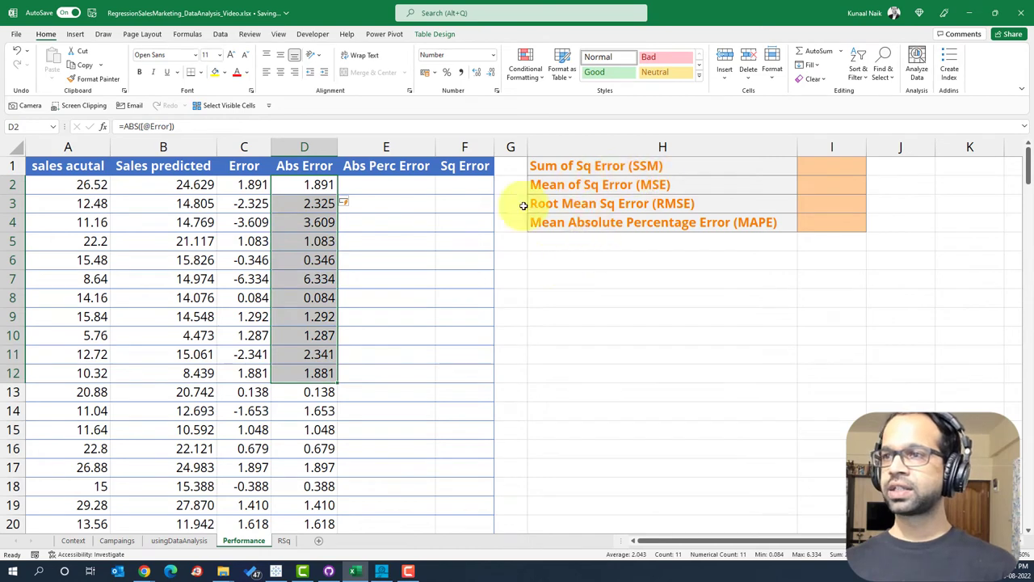
Total the Abs Error column in H7 with =SUM(Table2[Abs Error]), returning 300.483
{"action": "left_click", "coordinate": [647, 270]}
{"action": "type", "text": "=SUM("}
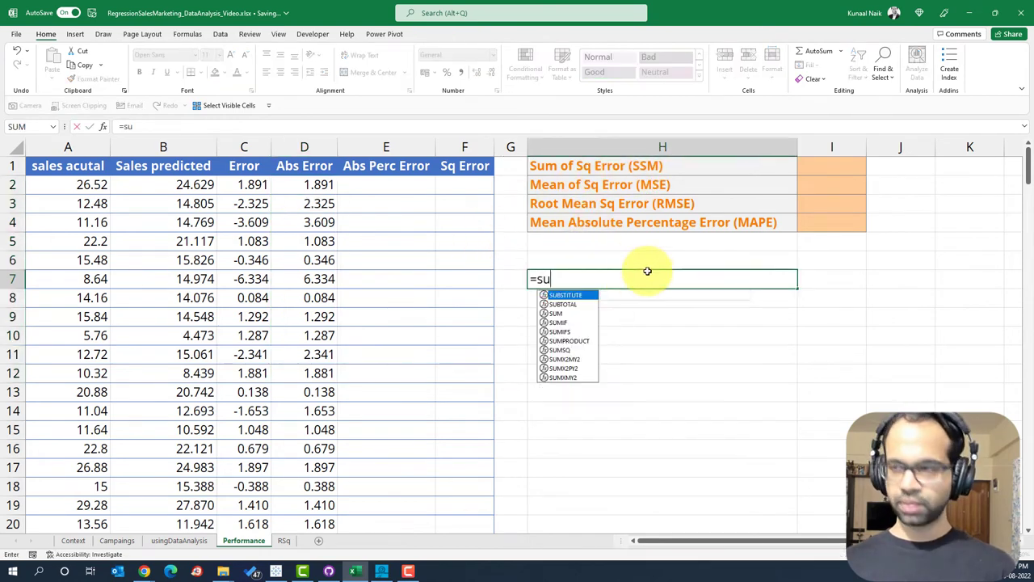
{"action": "key", "text": "Left"}
{"action": "key", "text": "Left"}
{"action": "key", "text": "Up"}
{"action": "key", "text": "Left"}
{"action": "key", "text": "Up"}
{"action": "key", "text": "Left"}
{"action": "key", "text": "Up"}
{"action": "key", "text": "Up"}
{"action": "key", "text": "Up"}
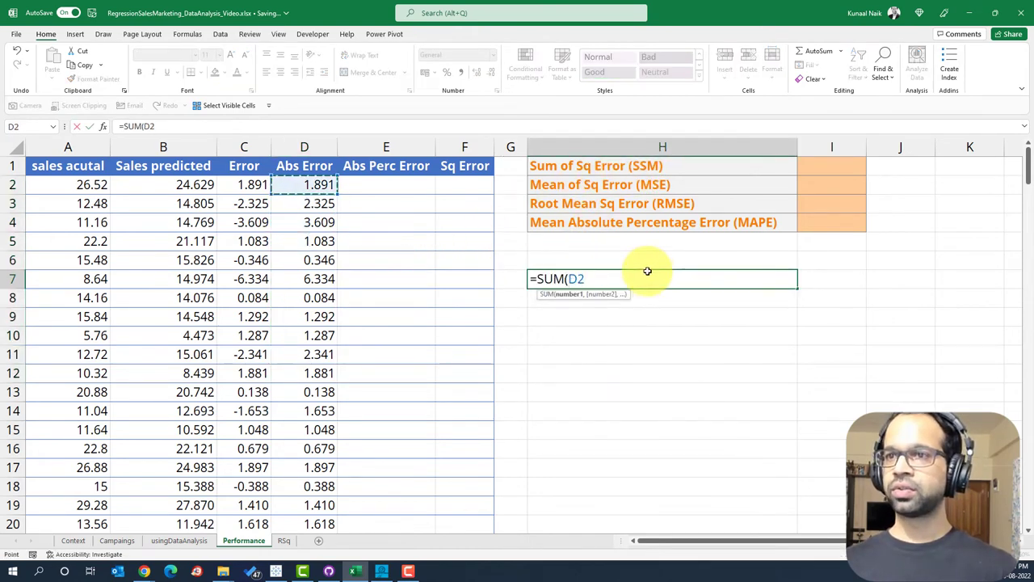
{"action": "key", "text": "ctrl+shift+Down"}
{"action": "key", "text": "Return"}
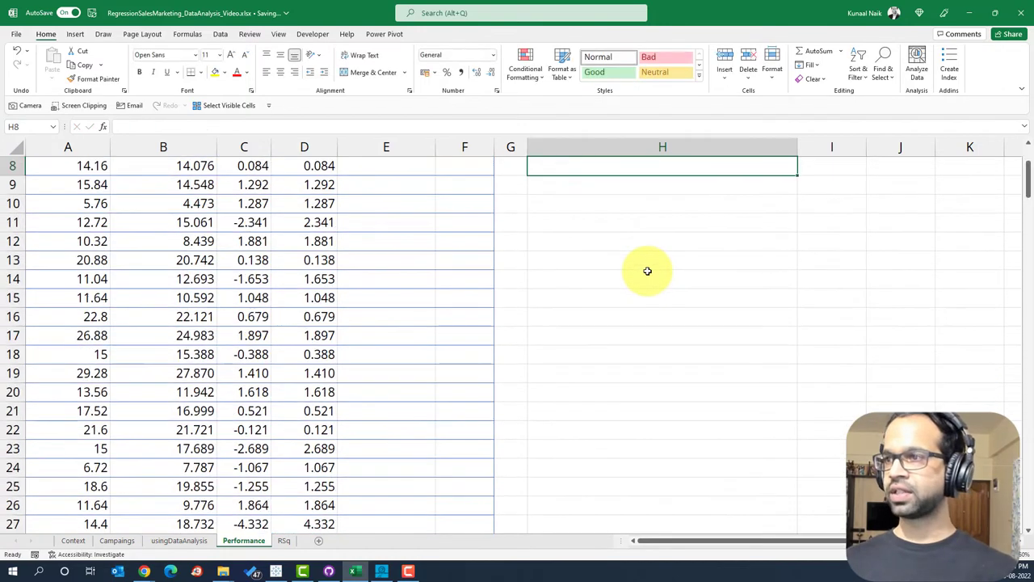
{"action": "key", "text": "Up"}
{"action": "key", "text": "Up"}
{"action": "key", "text": "Up"}
{"action": "key", "text": "Up"}
{"action": "key", "text": "Up"}
{"action": "key", "text": "Up"}
{"action": "key", "text": "Up"}
{"action": "key", "text": "Down"}
{"action": "key", "text": "Down"}
{"action": "key", "text": "Down"}
{"action": "key", "text": "Down"}
{"action": "key", "text": "Down"}
{"action": "key", "text": "Down"}
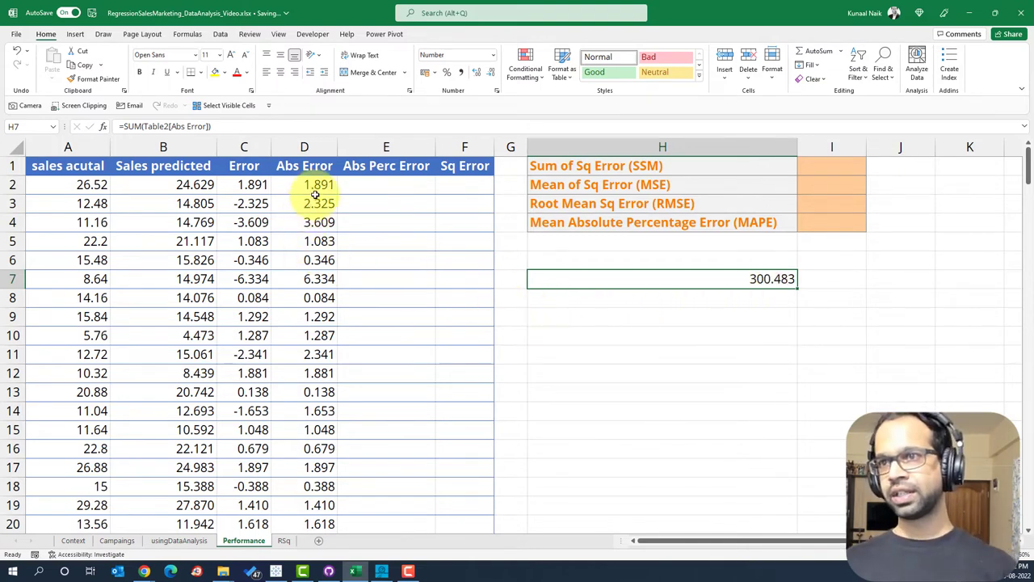
Review the absolute errors, the H7 total, the Sq Error labels and the C2 formula
{"action": "left_click_drag", "start_coordinate": [316, 187], "coordinate": [318, 315]}
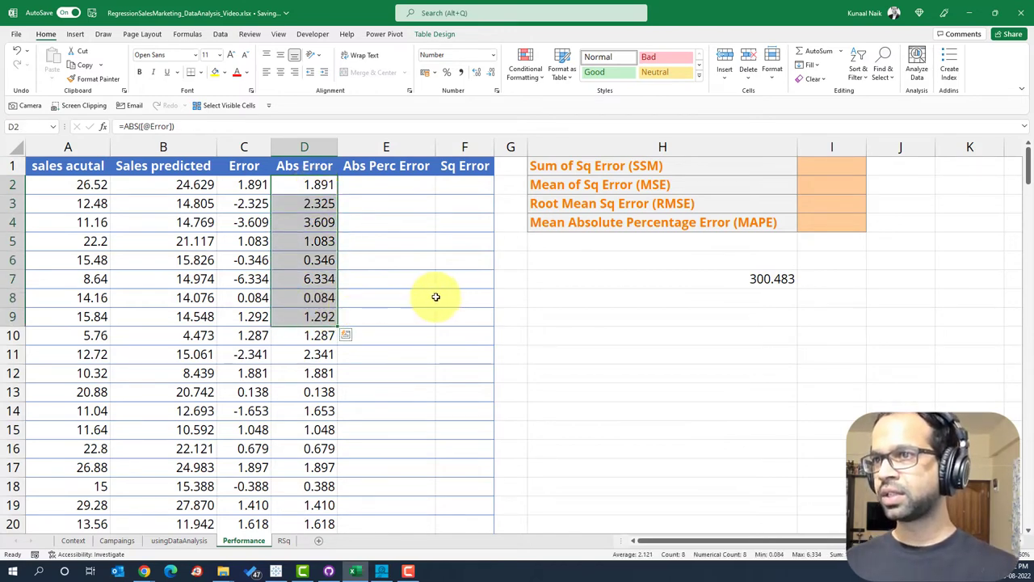
{"action": "left_click", "coordinate": [726, 279]}
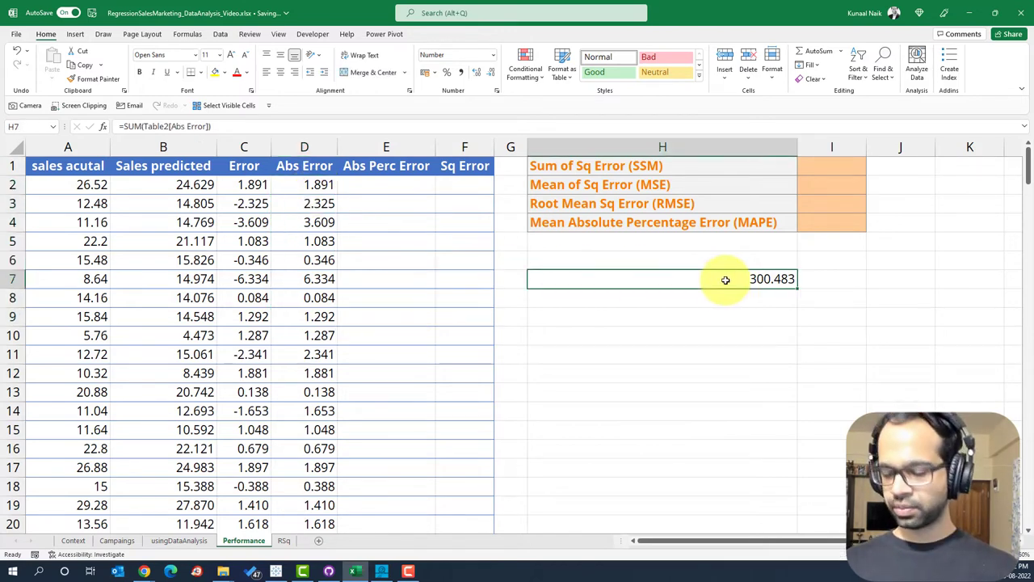
{"action": "left_click", "coordinate": [662, 165]}
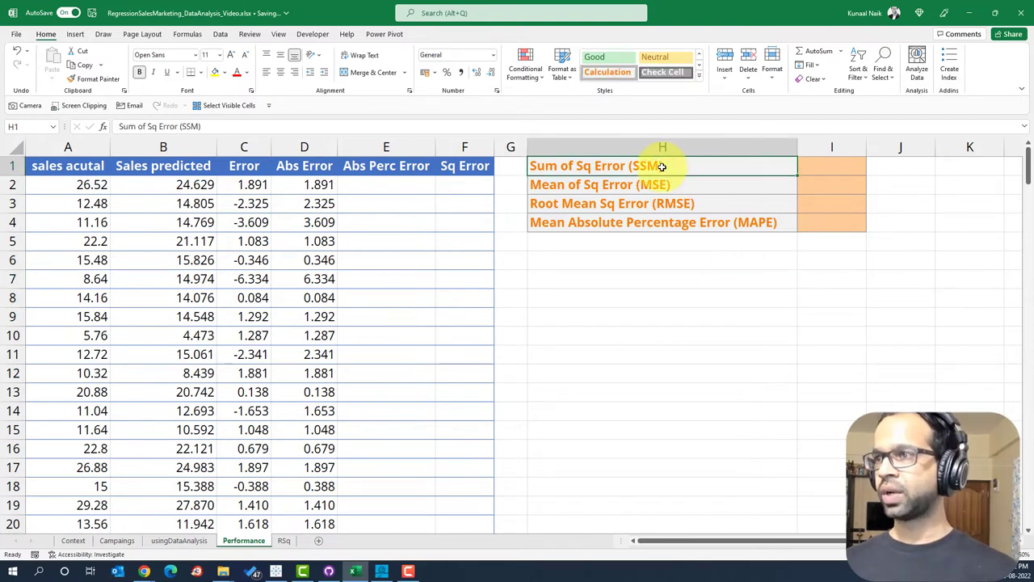
{"action": "left_click", "coordinate": [569, 186]}
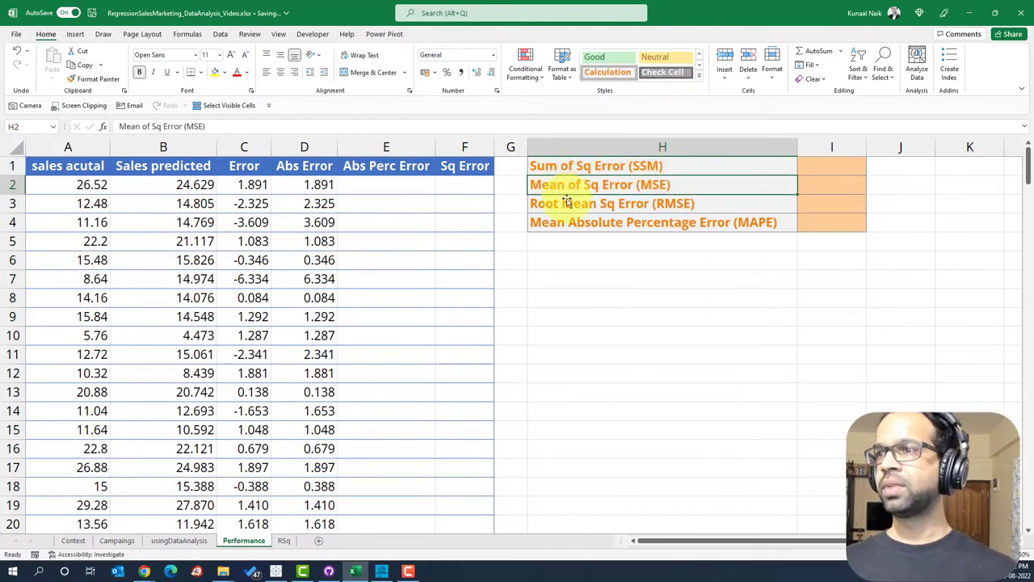
{"action": "left_click_drag", "start_coordinate": [316, 184], "coordinate": [298, 286]}
{"action": "left_click", "coordinate": [243, 186]}
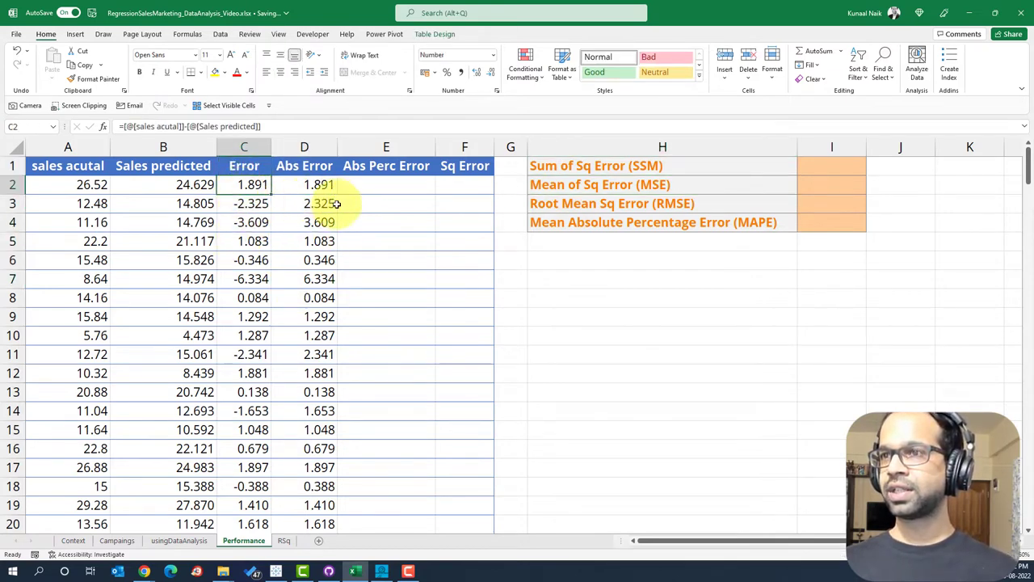
{"action": "left_click", "coordinate": [459, 184]}
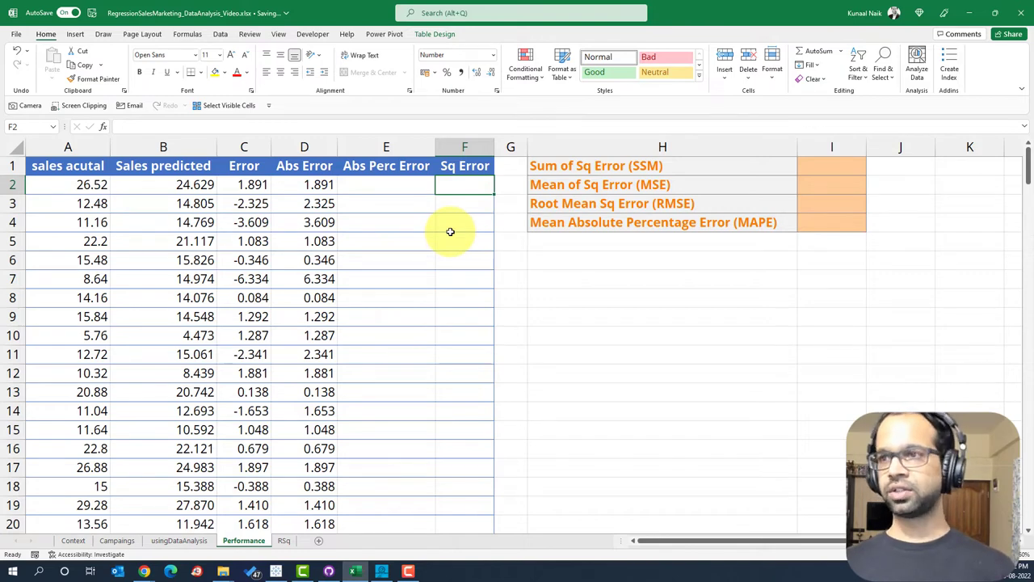
{"action": "type", "text": "="}
{"action": "key", "text": "Left"}
{"action": "key", "text": "Left"}
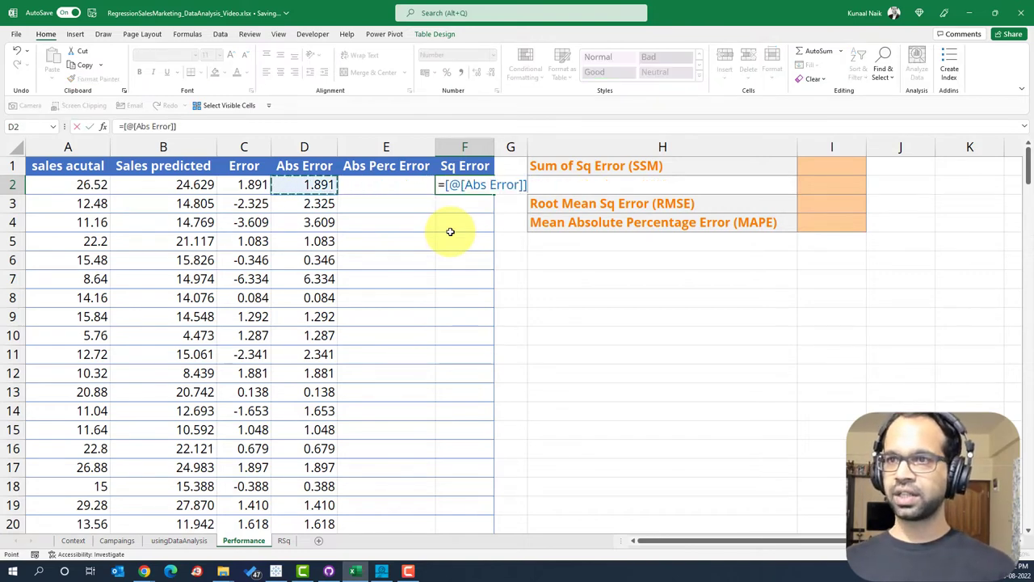
{"action": "key", "text": "Left"}
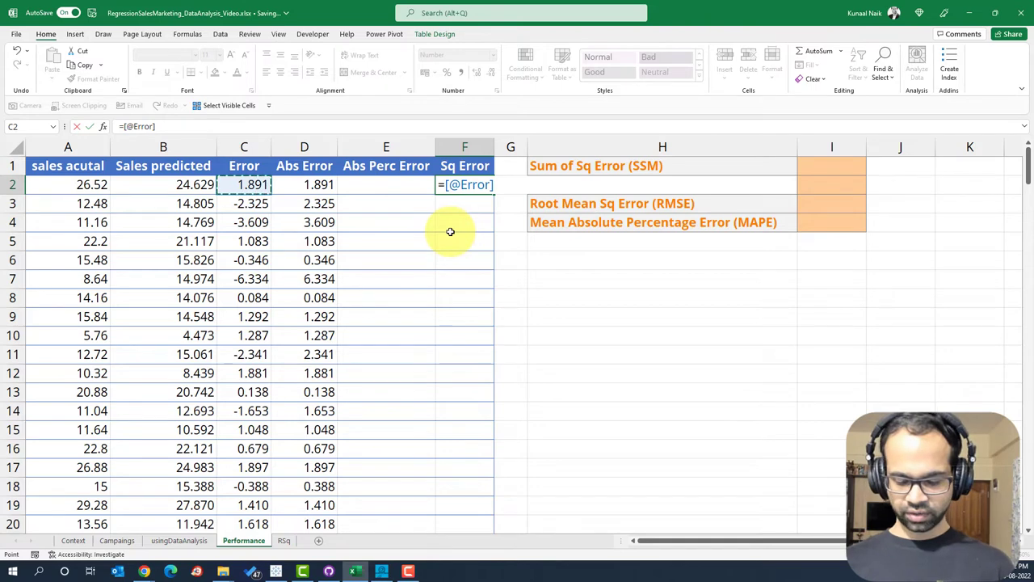
{"action": "type", "text": "^2"}
{"action": "key", "text": "Return"}
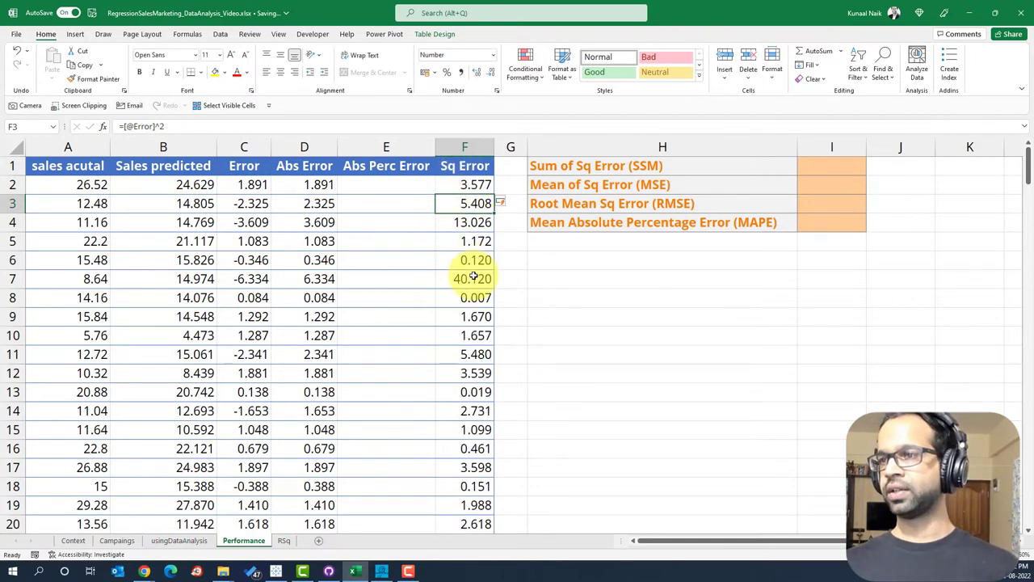
{"action": "left_click_drag", "start_coordinate": [469, 185], "coordinate": [471, 252]}
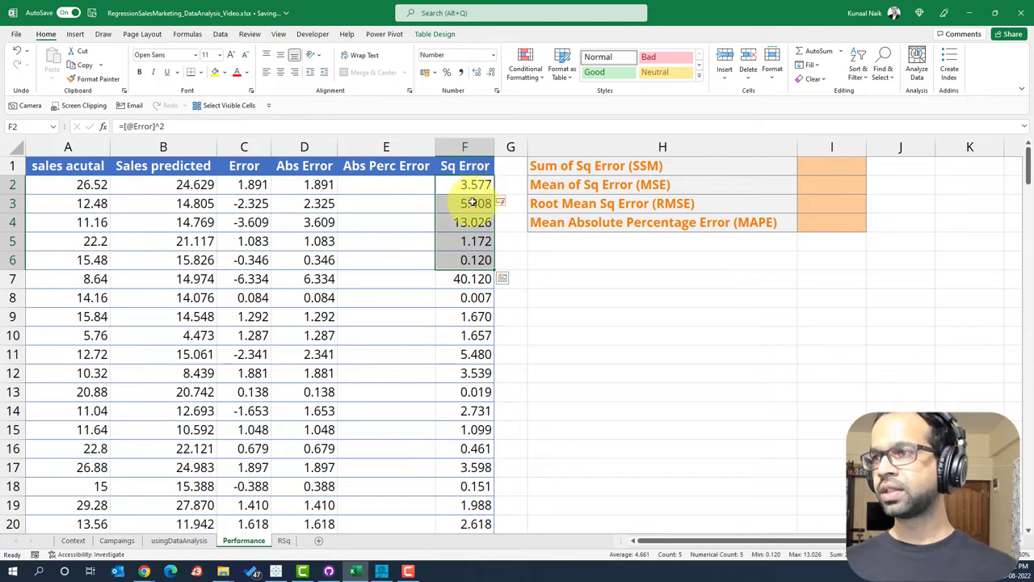
Try summing the Sq Error column in I1, then cancel the broken formula
{"action": "left_click", "coordinate": [615, 166]}
{"action": "left_click", "coordinate": [811, 171]}
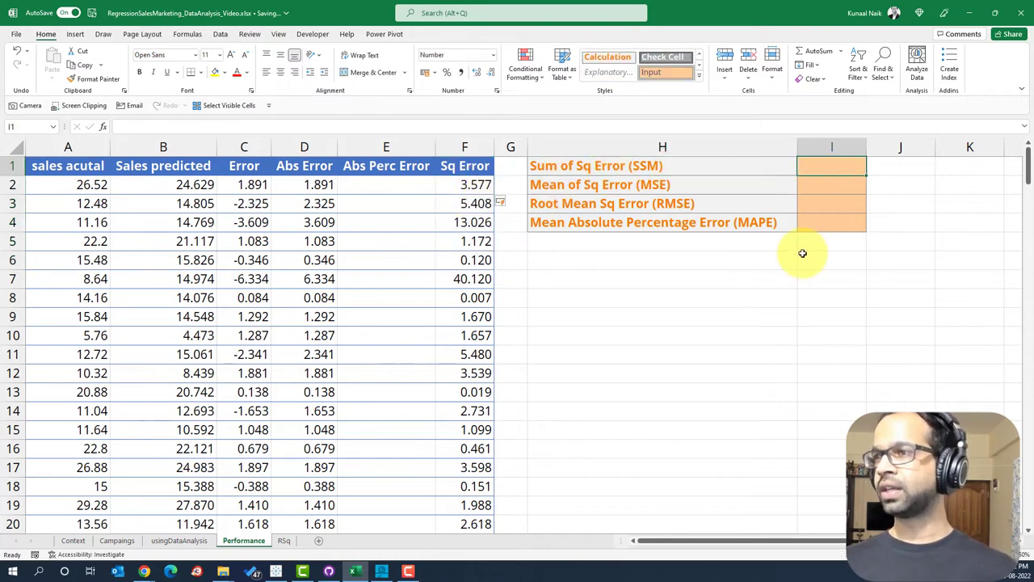
{"action": "type", "text": "="}
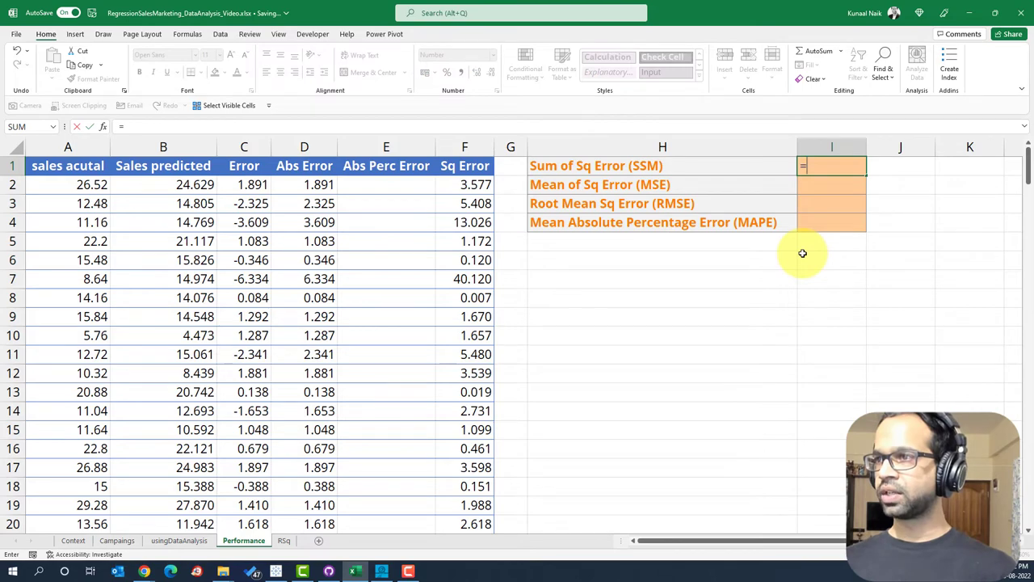
{"action": "key", "text": "Left"}
{"action": "key", "text": "Down"}
{"action": "key", "text": "Left"}
{"action": "key", "text": "Left"}
{"action": "key", "text": "Left"}
{"action": "key", "text": "Right"}
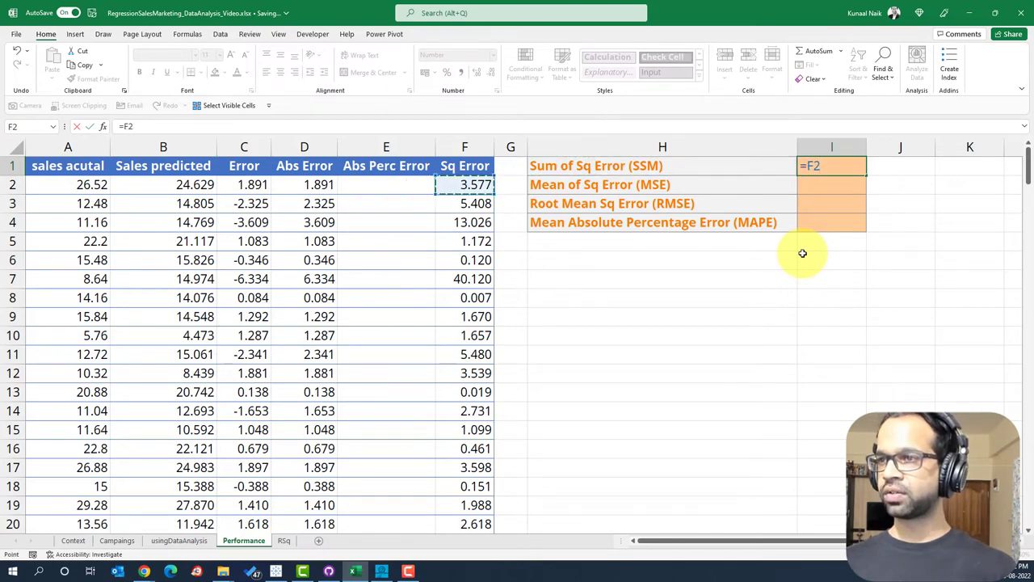
{"action": "key", "text": "ctrl+shift+Down"}
{"action": "type", "text": ")"}
{"action": "key", "text": "Return"}
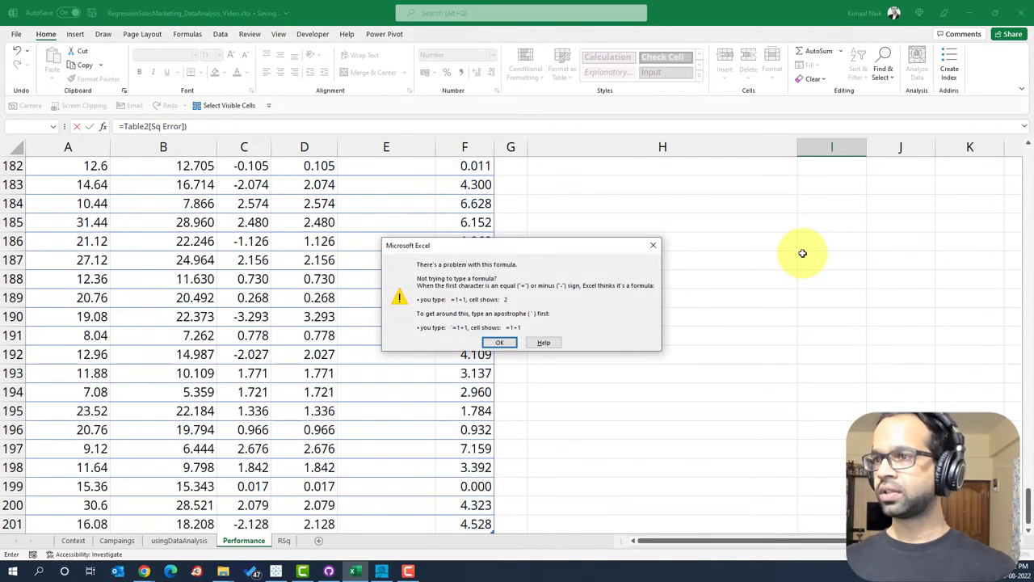
{"action": "key", "text": "Return"}
{"action": "key", "text": "Escape"}
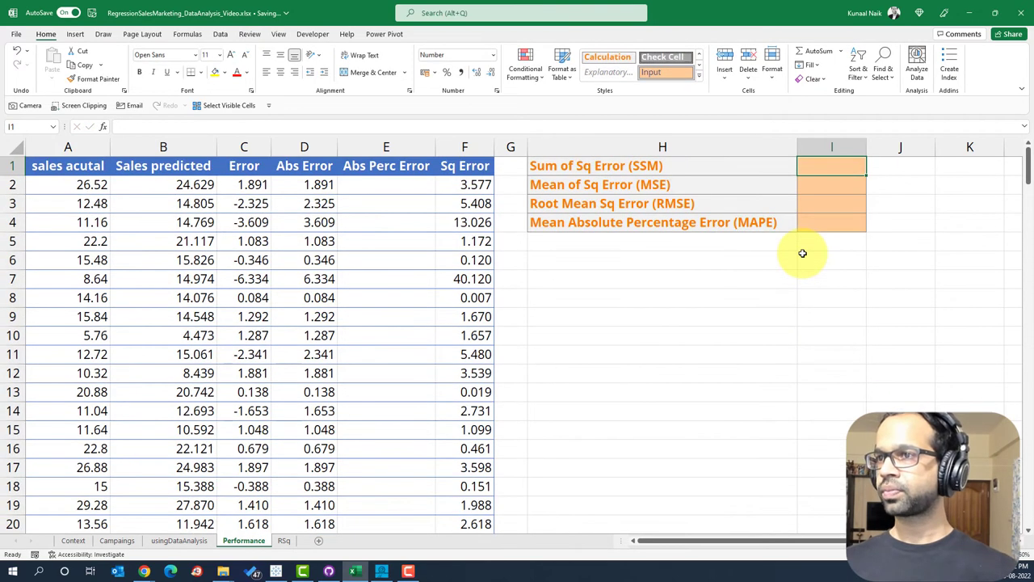
Enter =SUM(Table2[Sq Error]) in I1, returning 801.828
{"action": "type", "text": "=sum"}
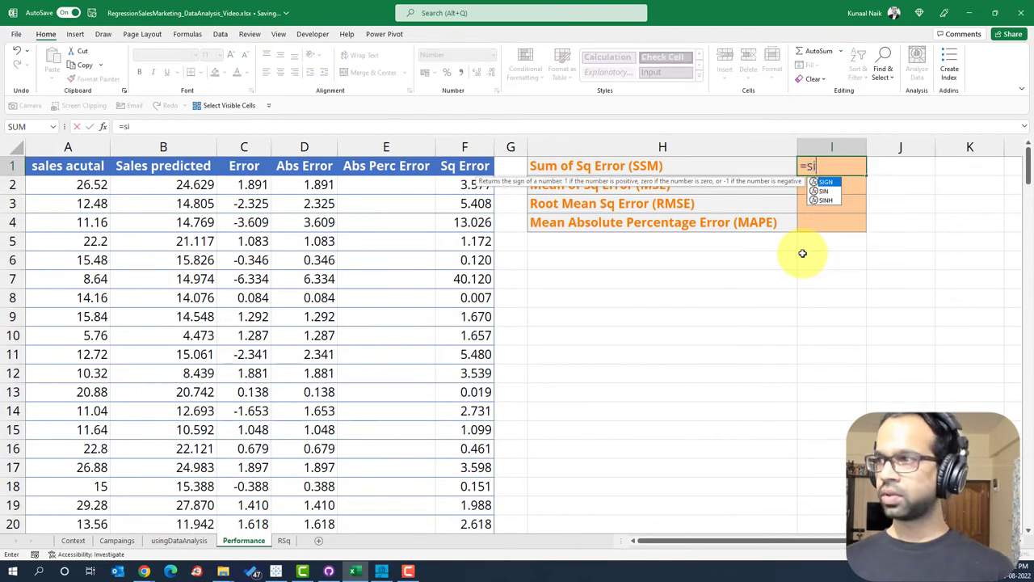
{"action": "type", "text": "("}
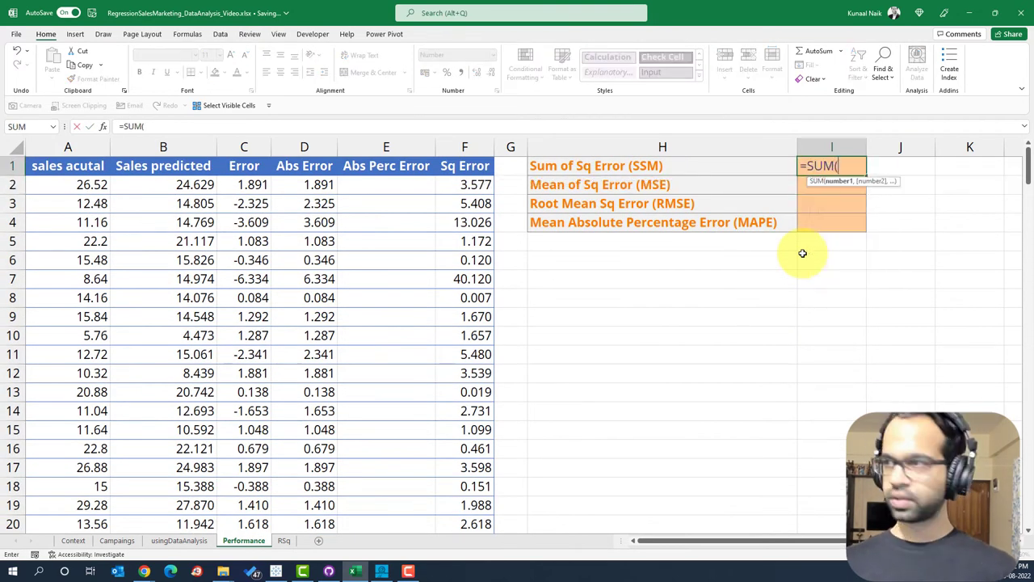
{"action": "key", "text": "Left"}
{"action": "key", "text": "Left"}
{"action": "key", "text": "Left"}
{"action": "key", "text": "Down"}
{"action": "key", "text": "ctrl+shift+Down"}
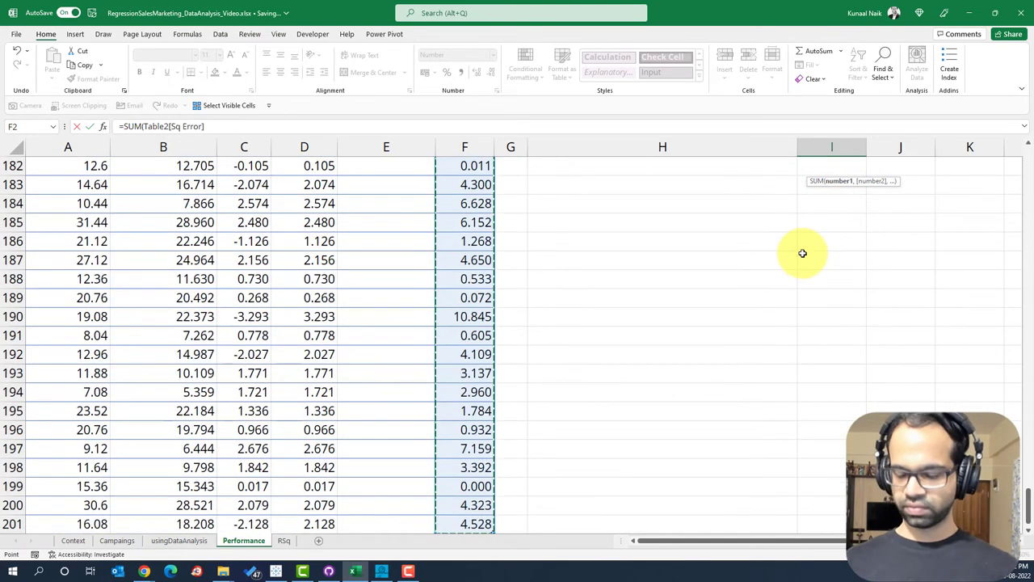
{"action": "key", "text": "Return"}
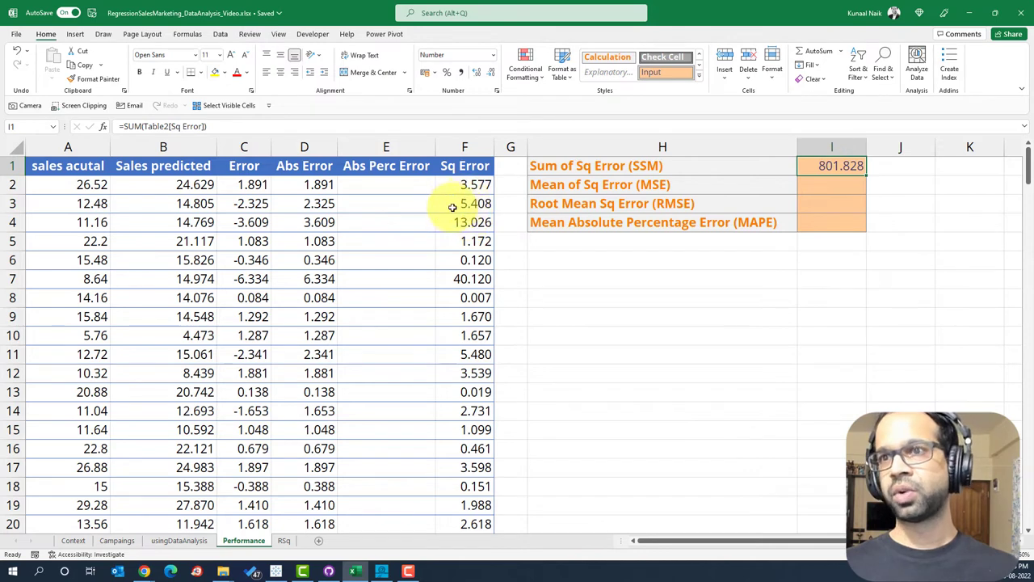
Compare the regression coefficients and newspaper spend with the Performance sheet's Sum of Sq Error
{"action": "left_click", "coordinate": [195, 542]}
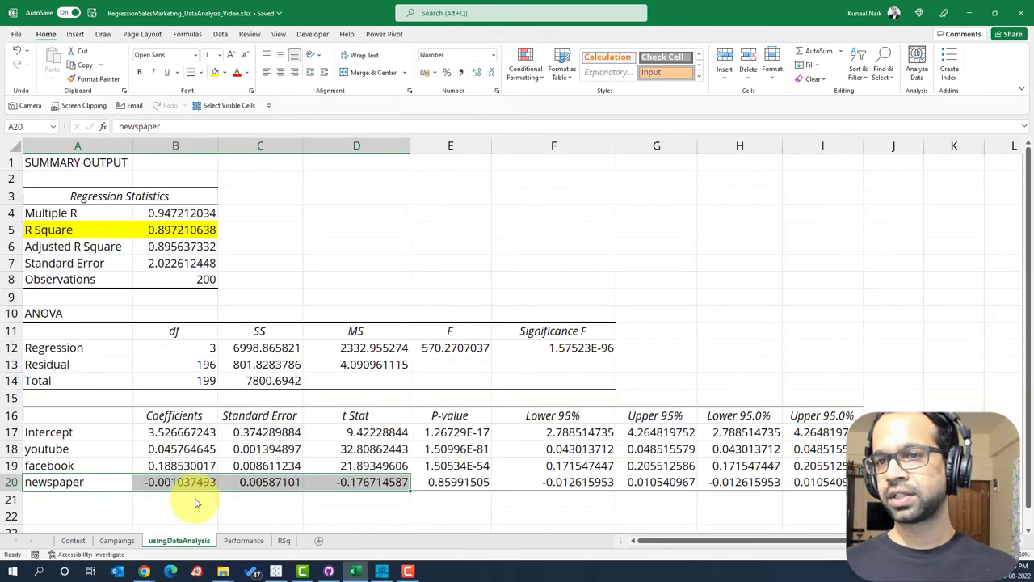
{"action": "left_click_drag", "start_coordinate": [77, 416], "coordinate": [178, 477]}
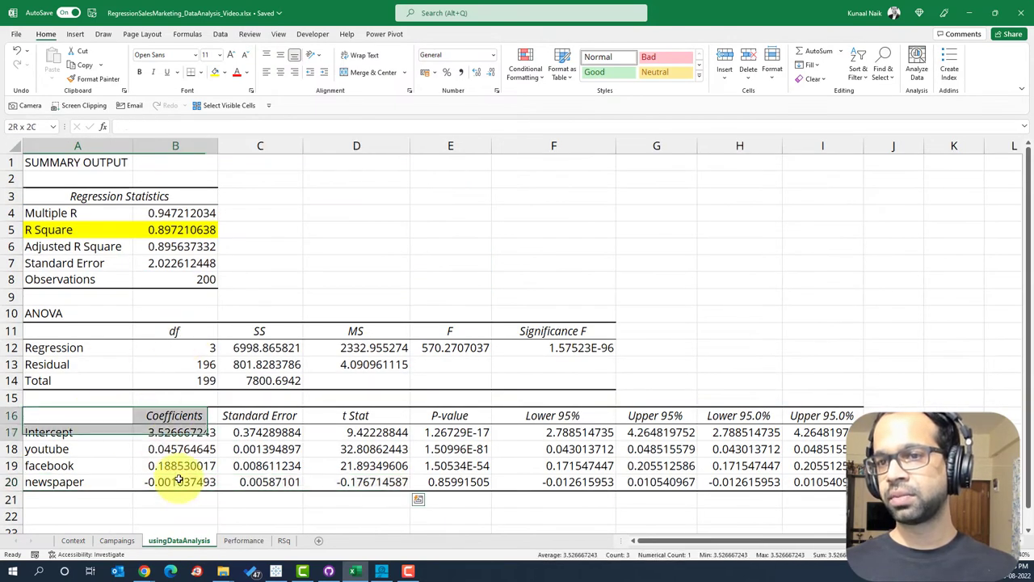
{"action": "left_click", "coordinate": [243, 540]}
{"action": "left_click_drag", "start_coordinate": [832, 166], "coordinate": [750, 167]}
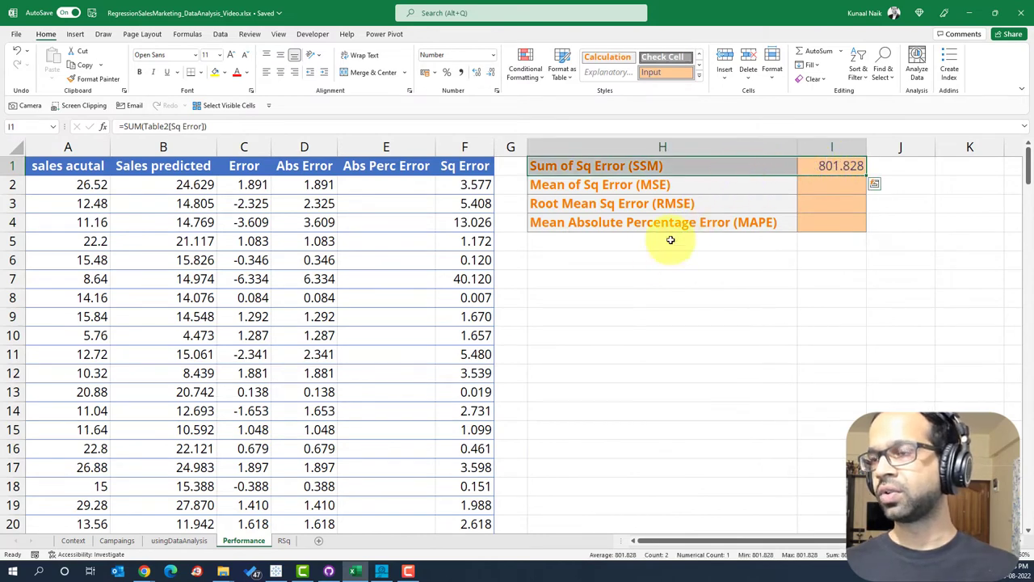
{"action": "left_click", "coordinate": [130, 540]}
{"action": "left_click", "coordinate": [342, 167]}
{"action": "left_click_drag", "start_coordinate": [341, 167], "coordinate": [348, 308]}
{"action": "left_click", "coordinate": [178, 540]}
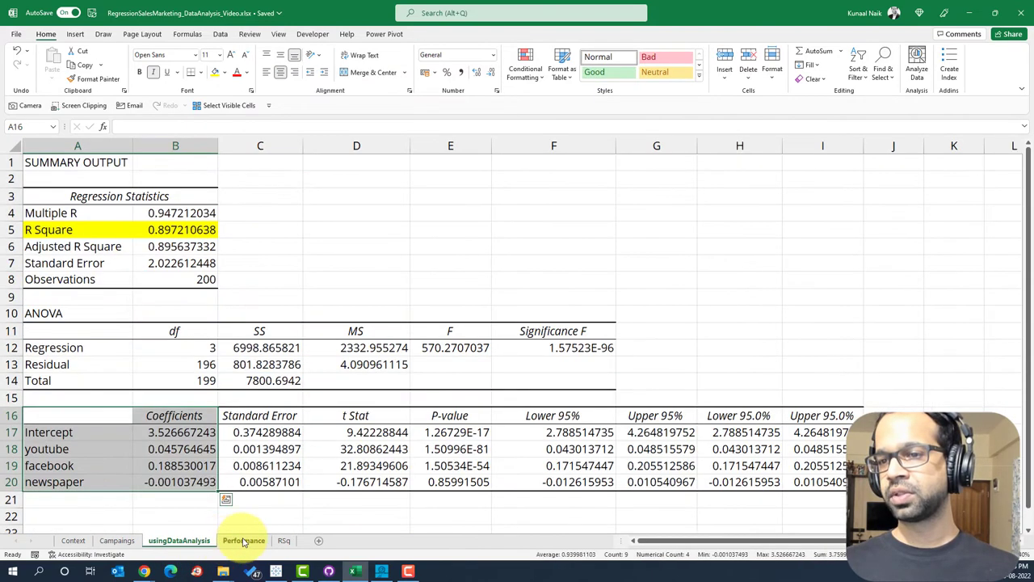
{"action": "left_click", "coordinate": [243, 540]}
{"action": "left_click_drag", "start_coordinate": [843, 166], "coordinate": [782, 164]}
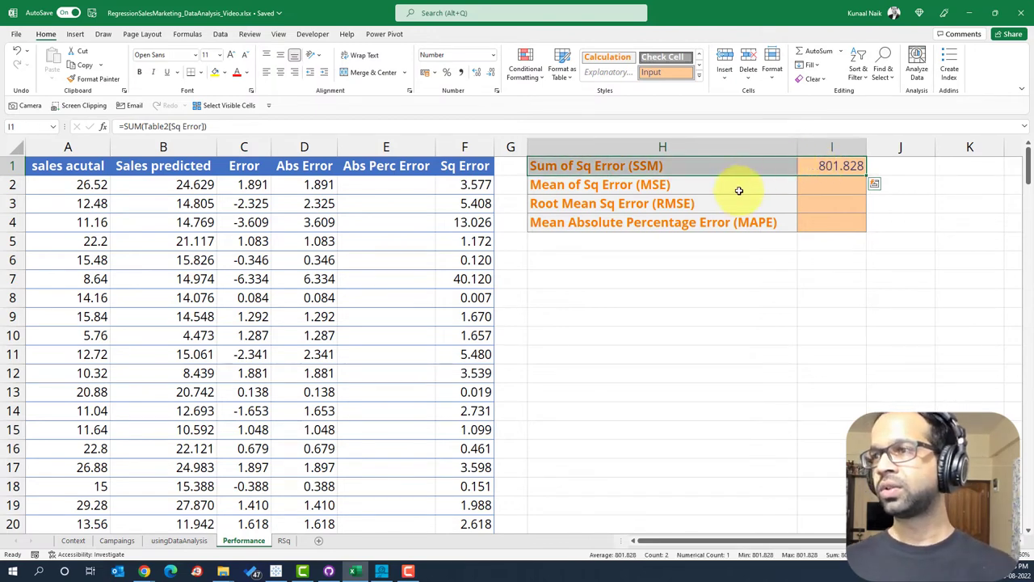
Enter =AVERAGE(Table2[Sq Error]) in the MSE cell, returning 4.009
{"action": "left_click", "coordinate": [831, 182]}
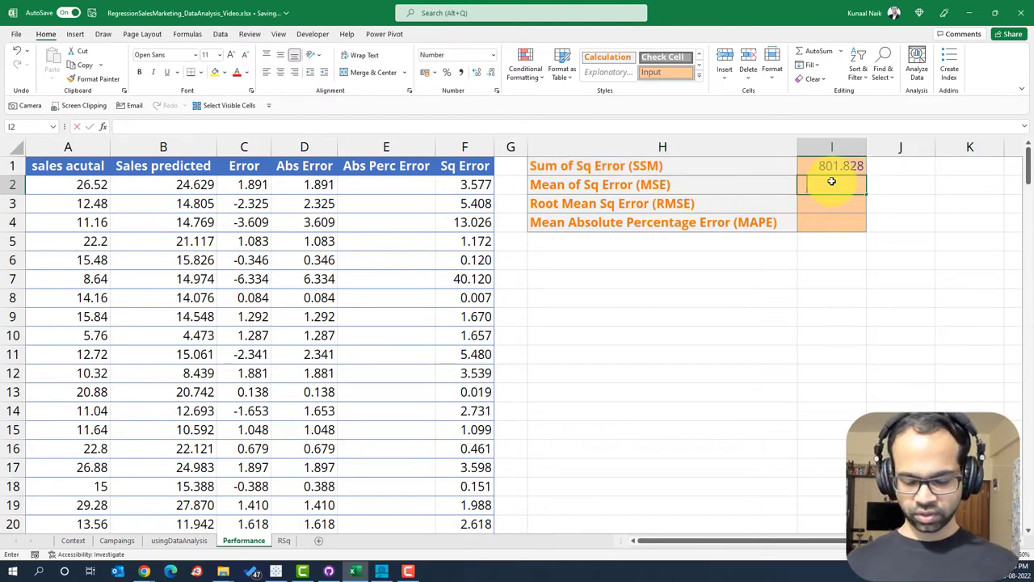
{"action": "type", "text": "=average("}
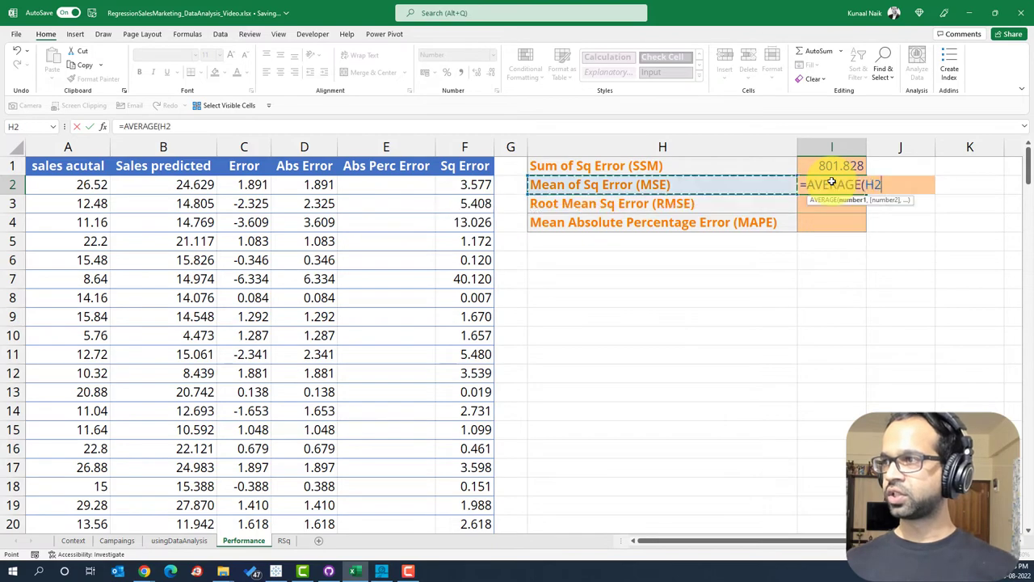
{"action": "key", "text": "Left"}
{"action": "key", "text": "Left"}
{"action": "key", "text": "Left"}
{"action": "key", "text": "ctrl+shift+Down"}
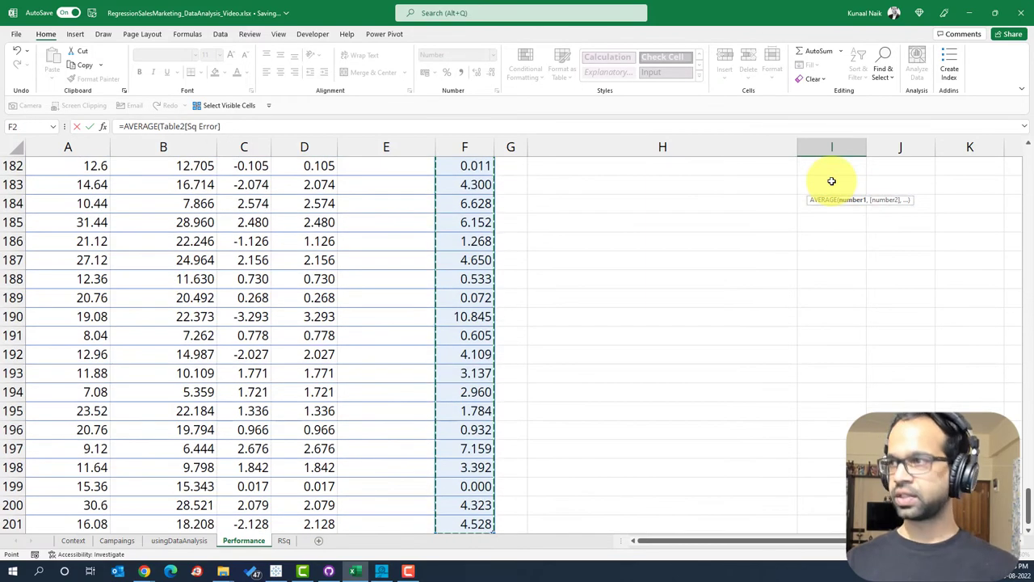
{"action": "key", "text": "shift+Return"}
{"action": "left_click", "coordinate": [832, 183]}
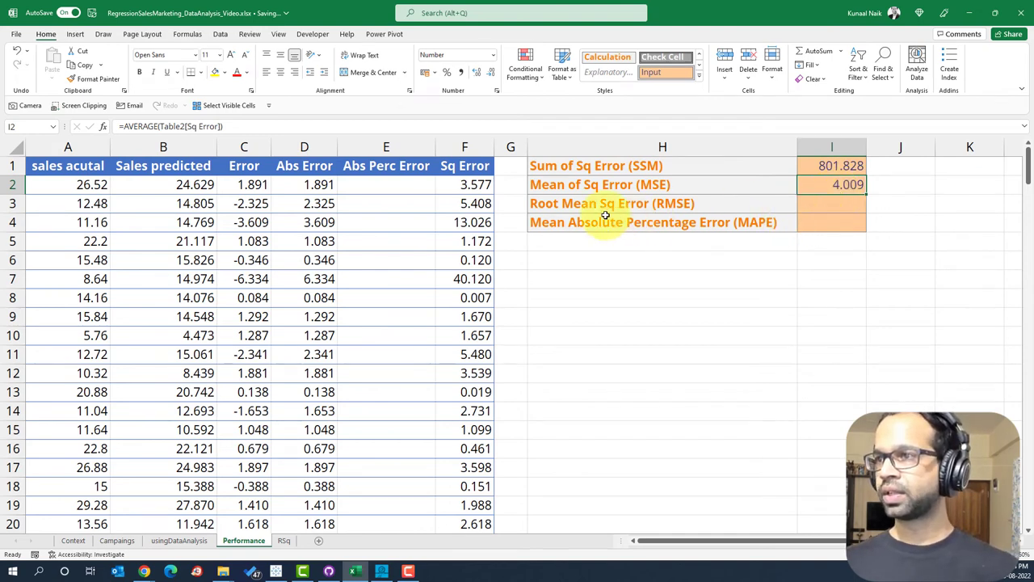
Enter =I2^(1/2) in the RMSE cell, returning 2.002
{"action": "left_click", "coordinate": [563, 204]}
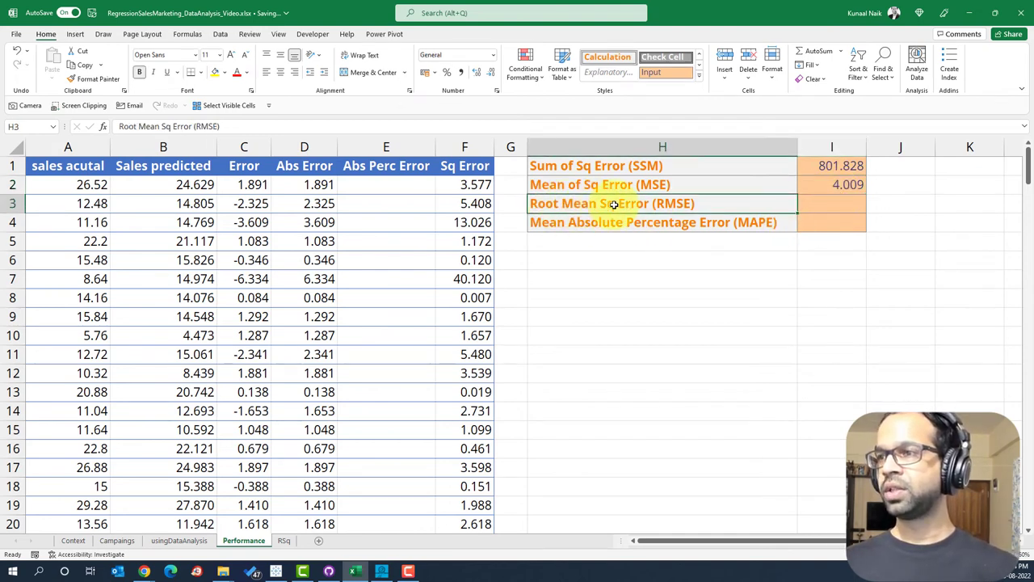
{"action": "left_click", "coordinate": [828, 203]}
{"action": "type", "text": "="}
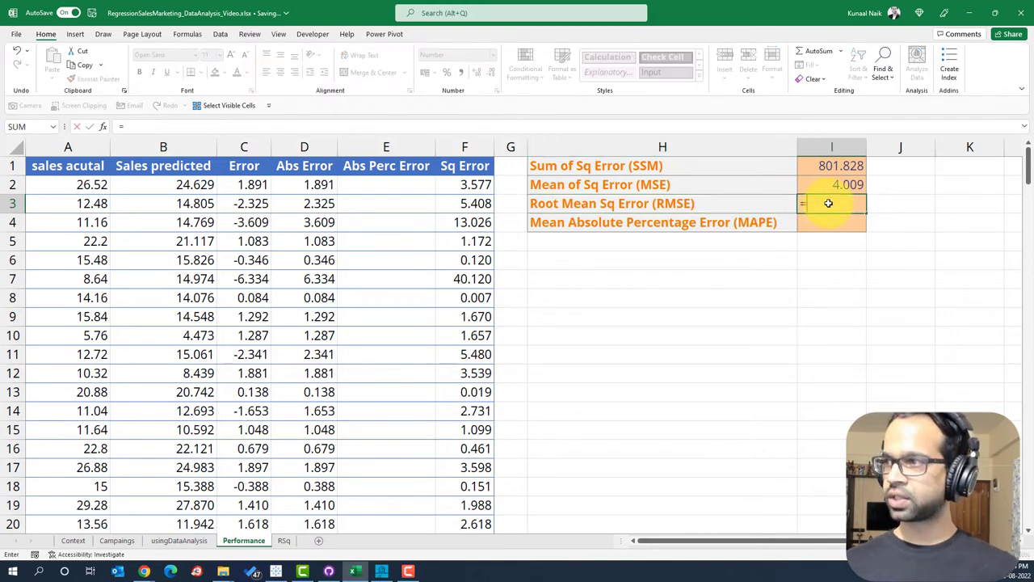
{"action": "key", "text": "Up"}
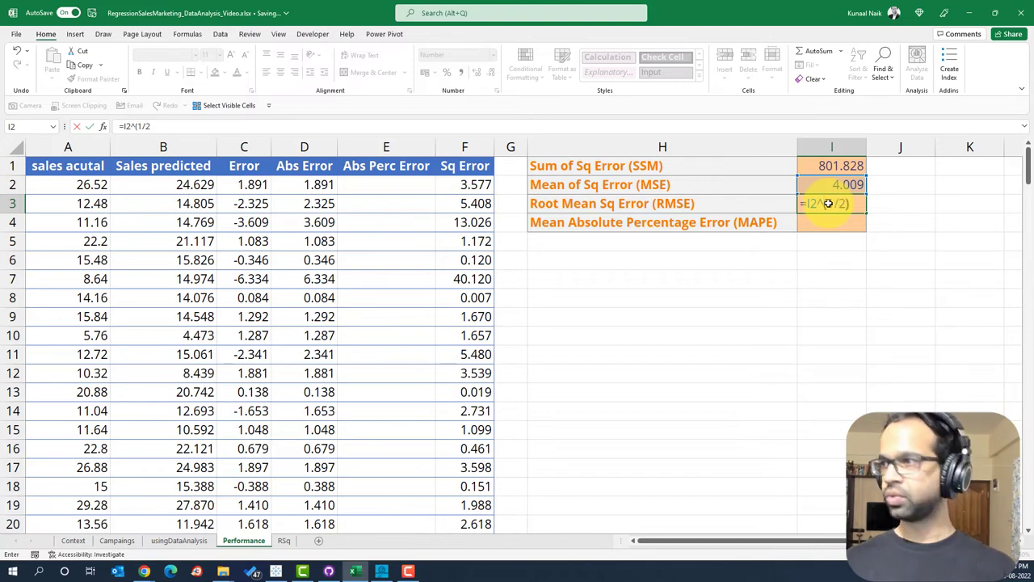
{"action": "type", "text": "^(1/2)"}
{"action": "key", "text": "ctrl+Return"}
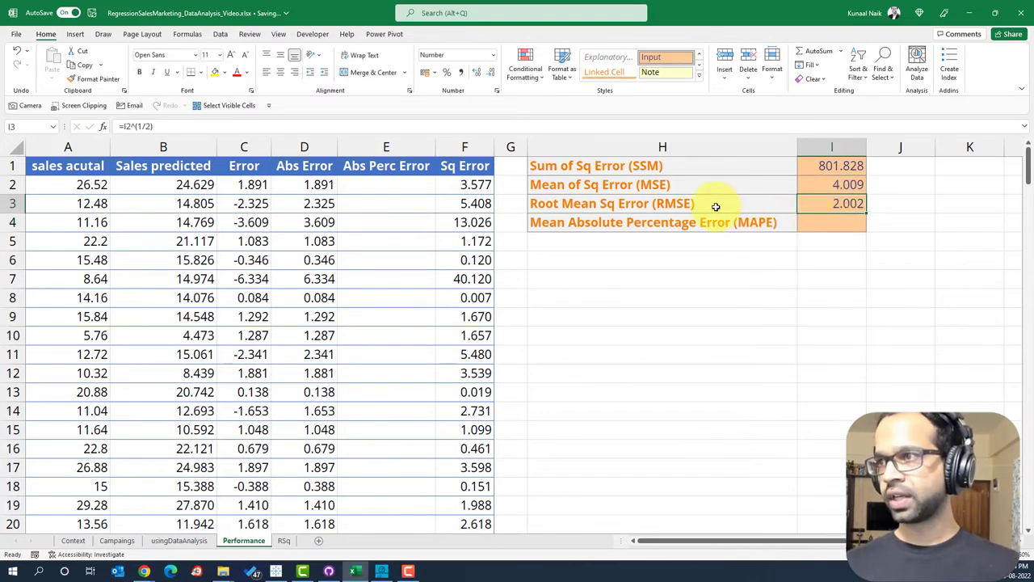
Correct the label 'Sum of Sq Error (SSM)' to 'Sum of Sq Error (SSE)'
{"action": "left_click_drag", "start_coordinate": [776, 166], "coordinate": [623, 224]}
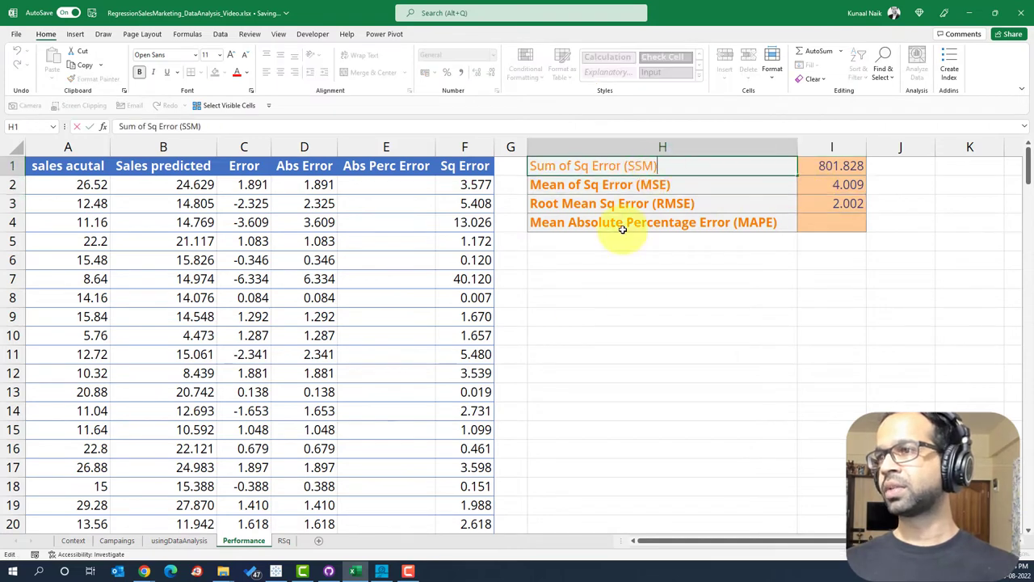
{"action": "key", "text": "F2"}
{"action": "key", "text": "Left"}
{"action": "key", "text": "BackSpace"}
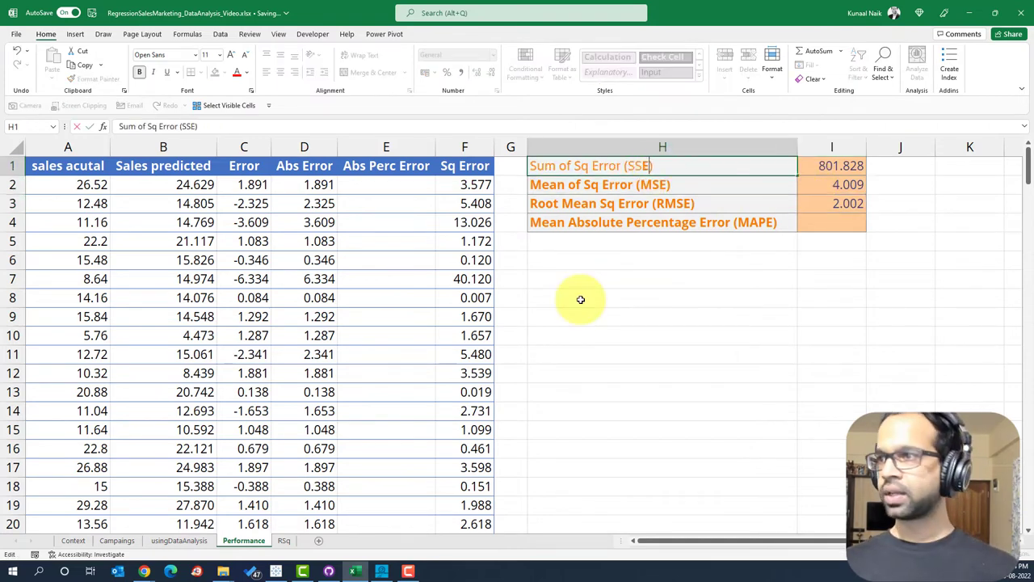
{"action": "type", "text": "E"}
{"action": "key", "text": "Return"}
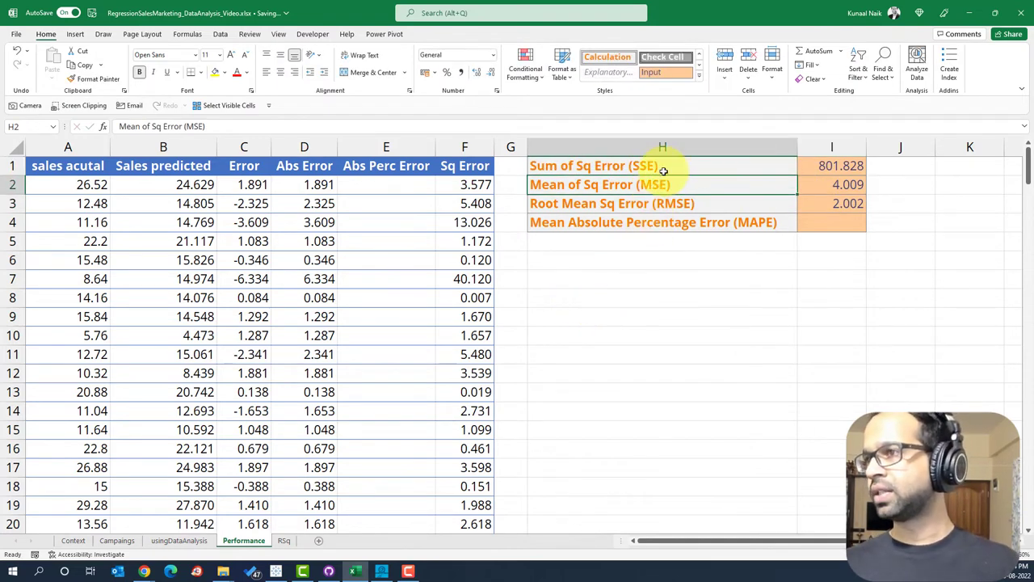
Review the RMSE row, the first squared errors and the MAPE row
{"action": "left_click", "coordinate": [824, 164]}
{"action": "mouse_move", "coordinate": [825, 200]}
{"action": "left_mouse_down"}
{"action": "mouse_move", "coordinate": [744, 201]}
{"action": "mouse_move", "coordinate": [829, 203]}
{"action": "left_mouse_up"}
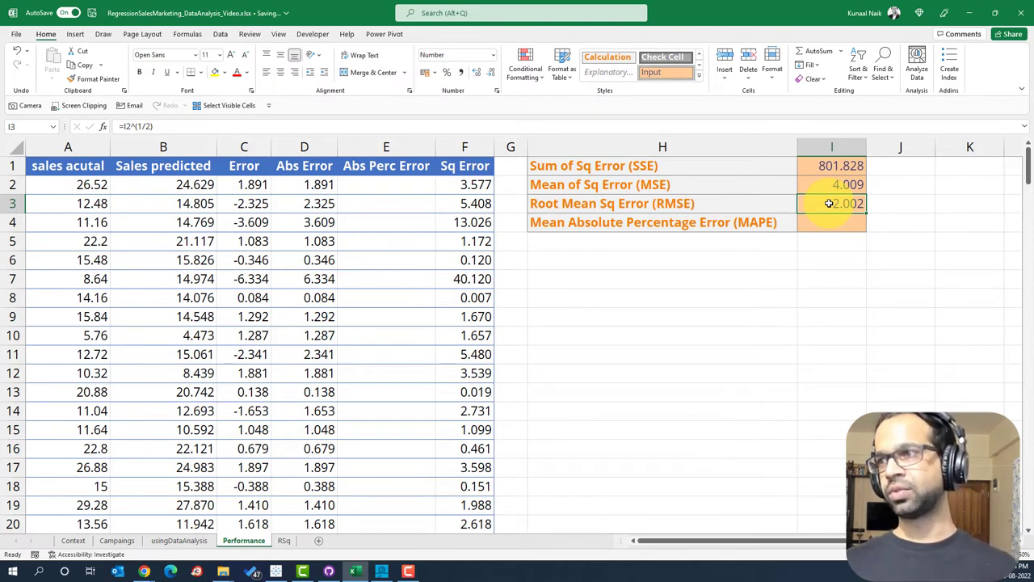
{"action": "left_click_drag", "start_coordinate": [462, 185], "coordinate": [469, 279]}
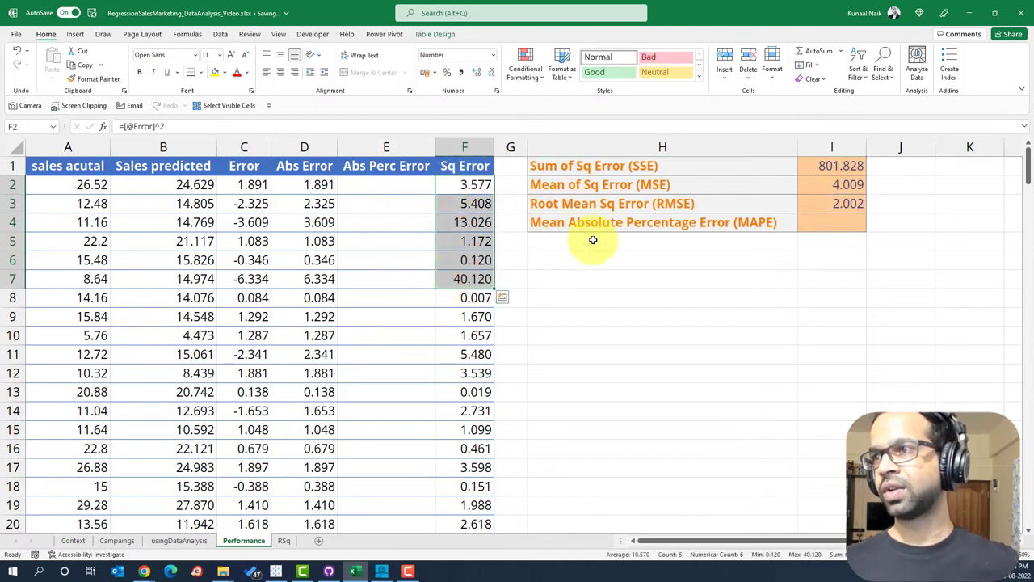
{"action": "left_click_drag", "start_coordinate": [816, 209], "coordinate": [783, 202]}
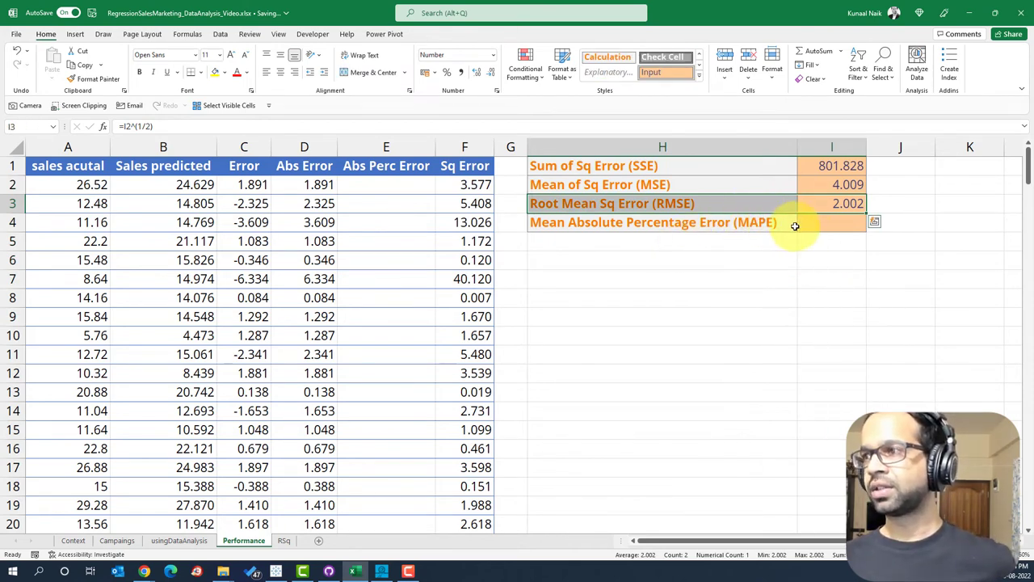
{"action": "mouse_move", "coordinate": [795, 223]}
{"action": "left_mouse_down"}
{"action": "mouse_move", "coordinate": [806, 224]}
{"action": "mouse_move", "coordinate": [793, 223]}
{"action": "left_mouse_up"}
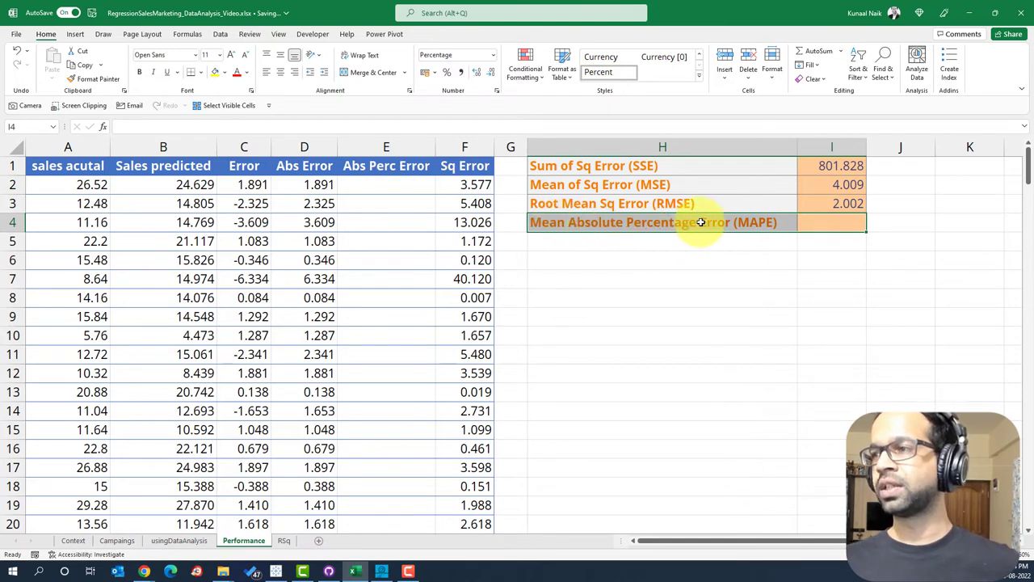
Fill Abs Perc Error with =[@[Abs Error]]/[@[sales acutal]], showing 7%, 19%, 32%, 73%
{"action": "left_click", "coordinate": [391, 185]}
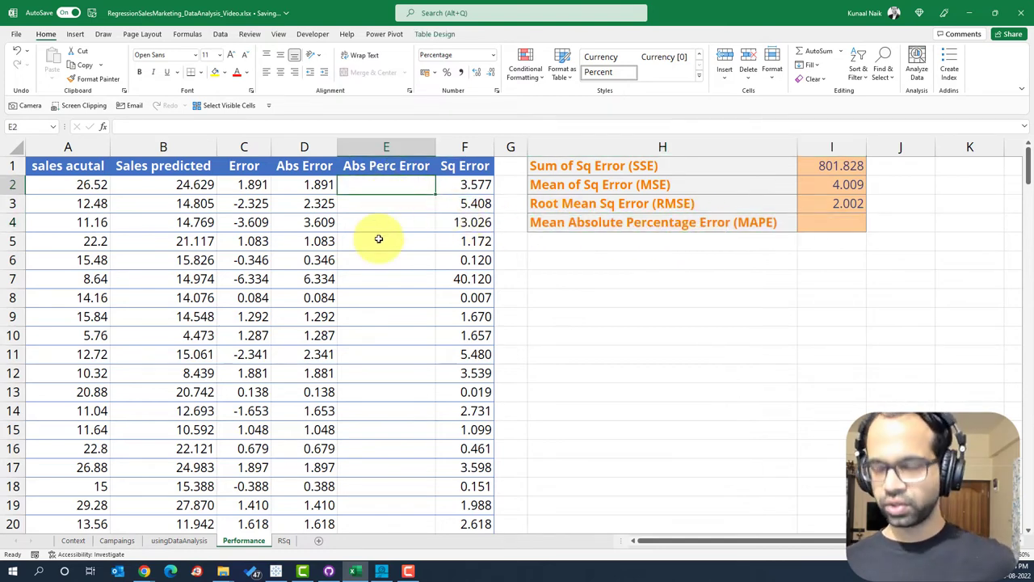
{"action": "type", "text": "="}
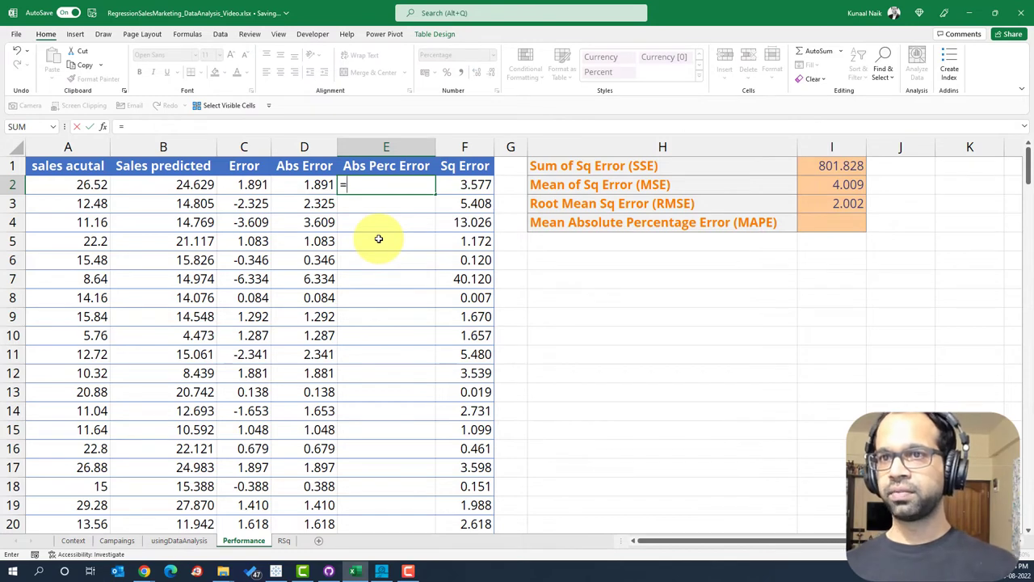
{"action": "key", "text": "Left"}
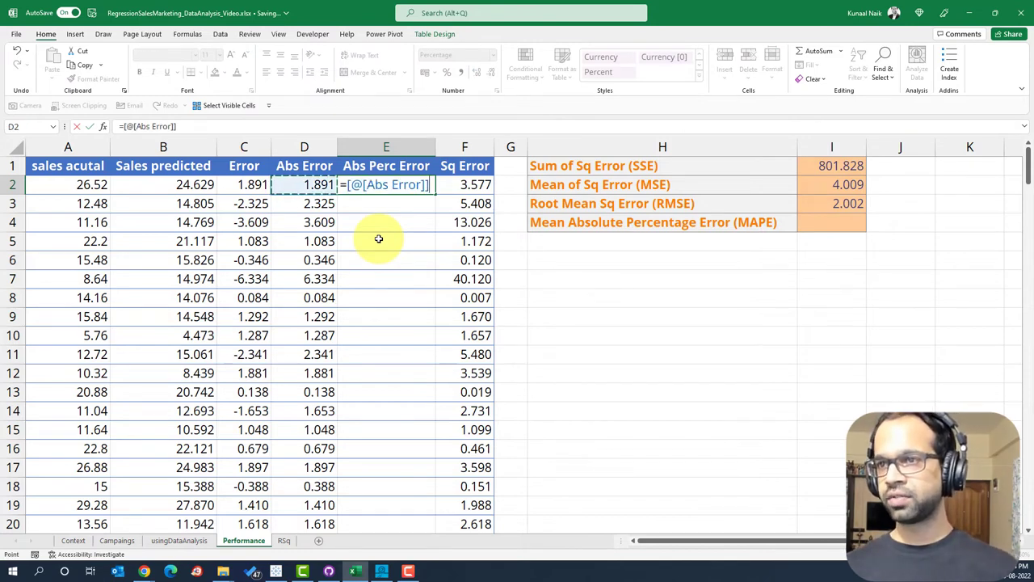
{"action": "type", "text": "/"}
{"action": "key", "text": "Left"}
{"action": "key", "text": "Left"}
{"action": "key", "text": "Left"}
{"action": "key", "text": "Left"}
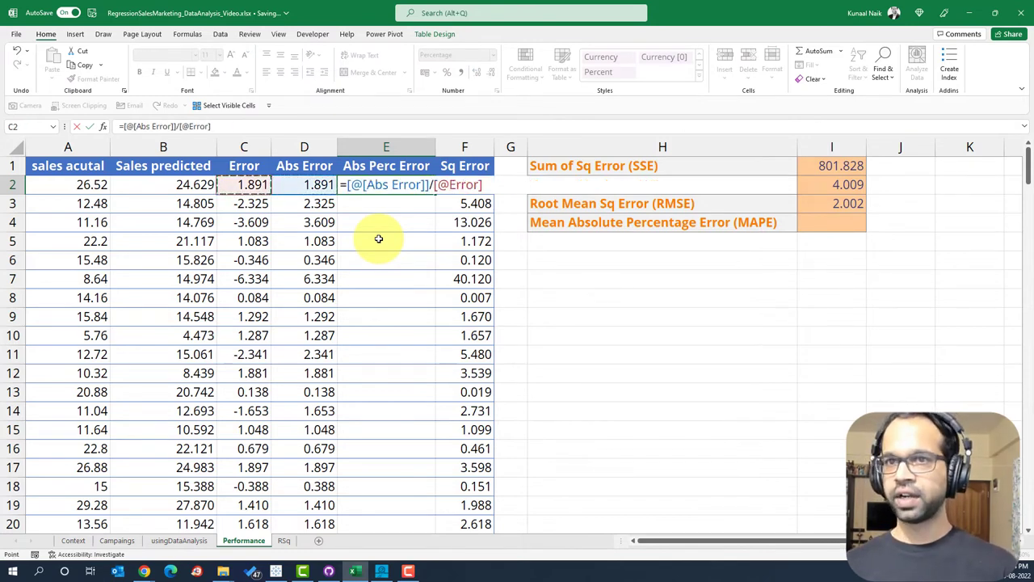
{"action": "key", "text": "Return"}
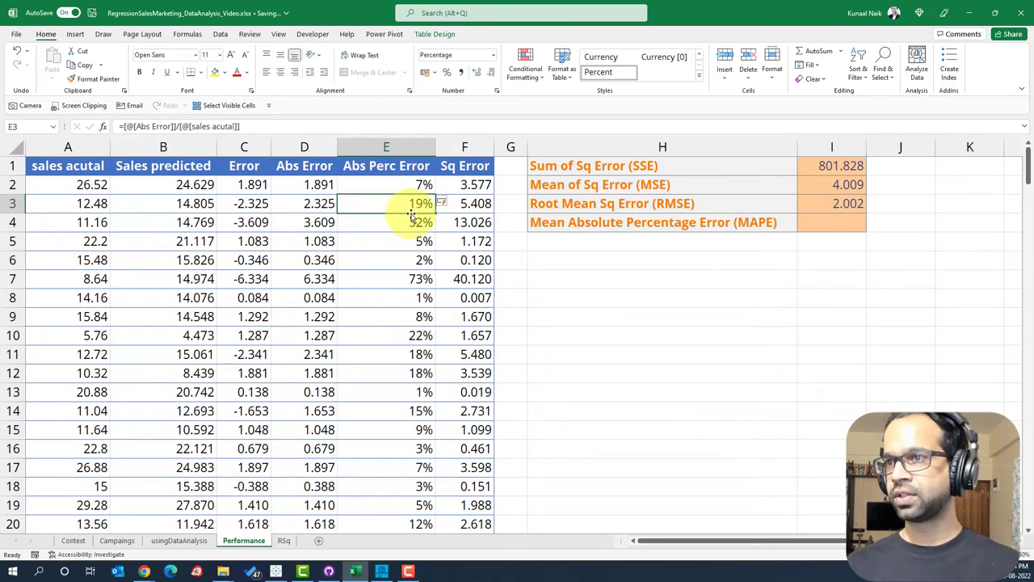
{"action": "left_click_drag", "start_coordinate": [411, 185], "coordinate": [406, 421]}
{"action": "left_click", "coordinate": [406, 416]}
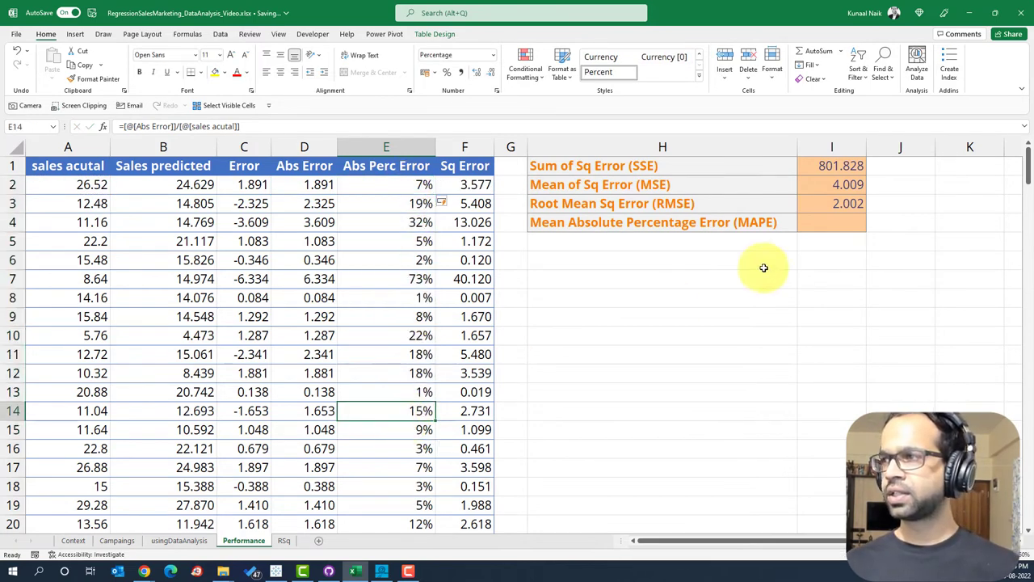
Enter =AVERAGE(Table2[Abs Perc Error]) in MAPE cell I4, giving 14%
{"action": "left_click", "coordinate": [831, 221]}
{"action": "type", "text": "=av"}
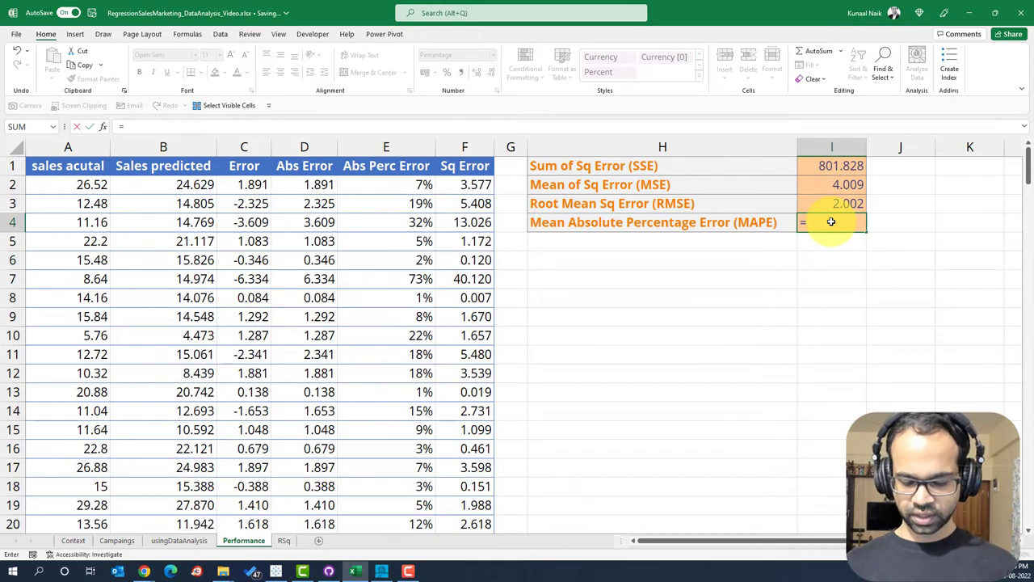
{"action": "key", "text": "Down"}
{"action": "key", "text": "Tab"}
{"action": "key", "text": "Left"}
{"action": "key", "text": "Left"}
{"action": "key", "text": "Left"}
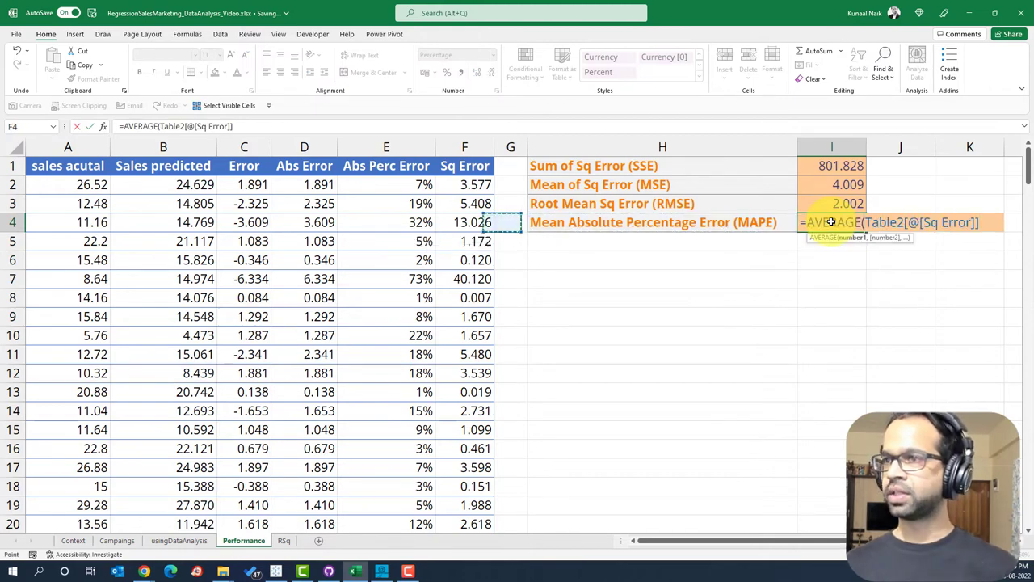
{"action": "key", "text": "Left"}
{"action": "key", "text": "Up"}
{"action": "key", "text": "Up"}
{"action": "key", "text": "ctrl+shift+Down"}
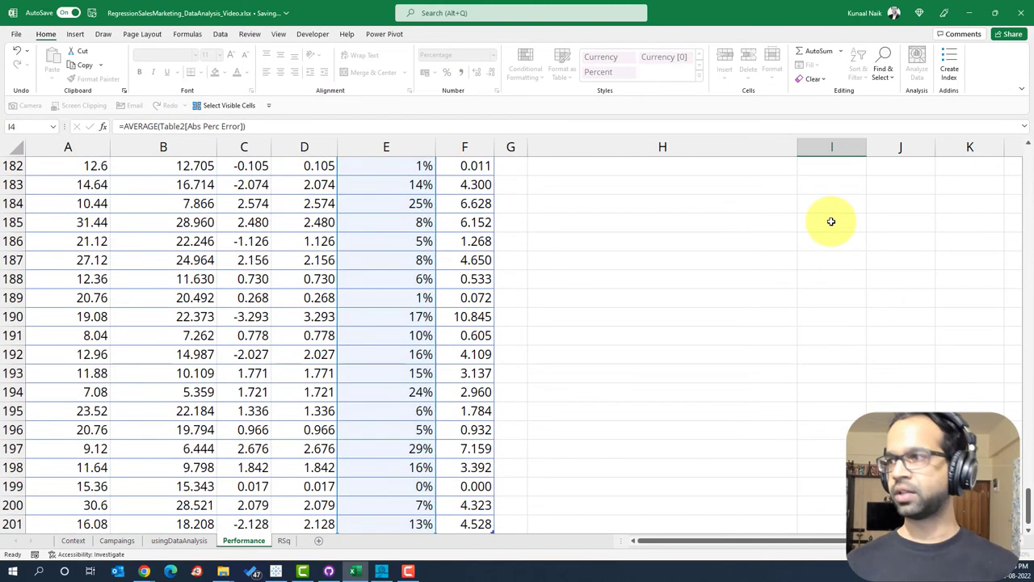
{"action": "key", "text": "Return"}
Review the MAPE formula and the SSE, MSE and RMSE results
{"action": "left_click", "coordinate": [830, 222]}
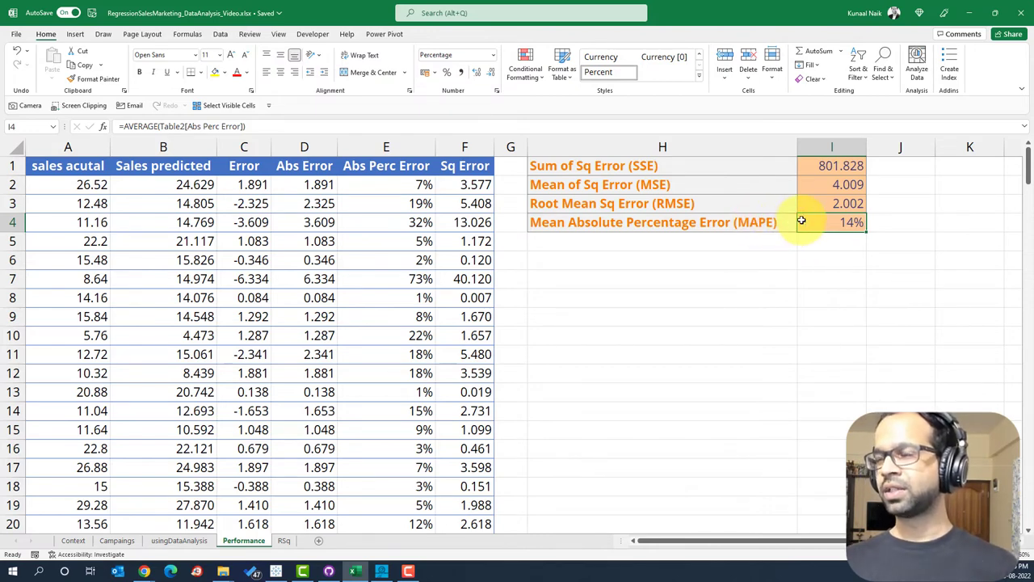
{"action": "left_click_drag", "start_coordinate": [806, 221], "coordinate": [766, 156]}
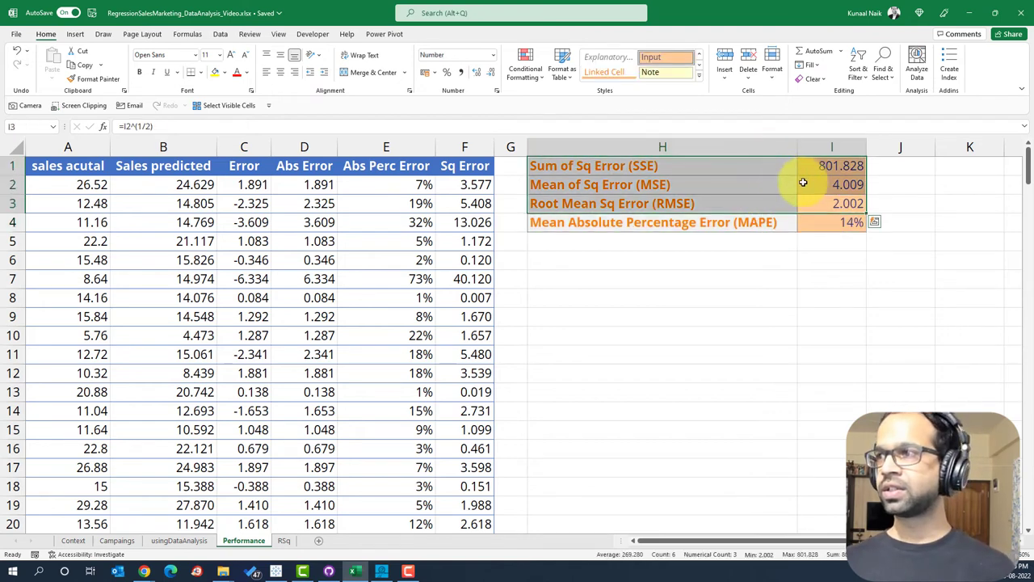
{"action": "left_click_drag", "start_coordinate": [818, 168], "coordinate": [753, 201]}
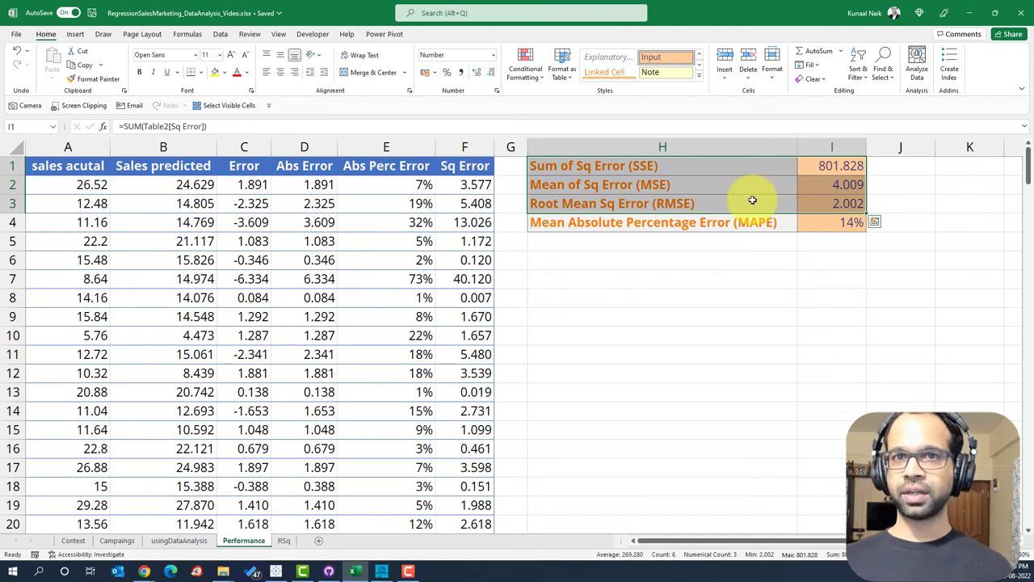
{"action": "left_click", "coordinate": [410, 322]}
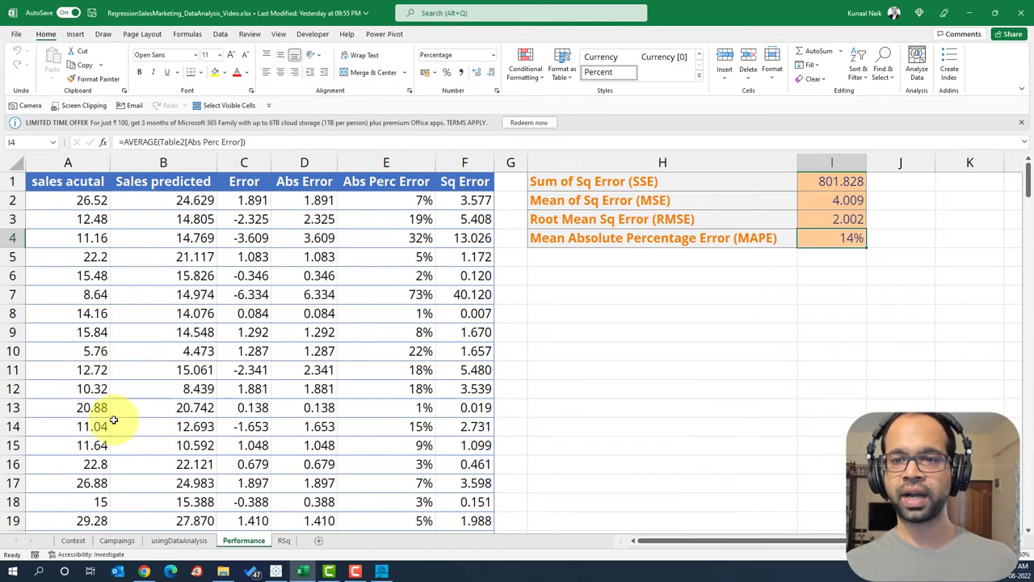
On the Context sheet, move the question-mark graphic to the right of the Sales column
{"action": "left_click", "coordinate": [74, 542]}
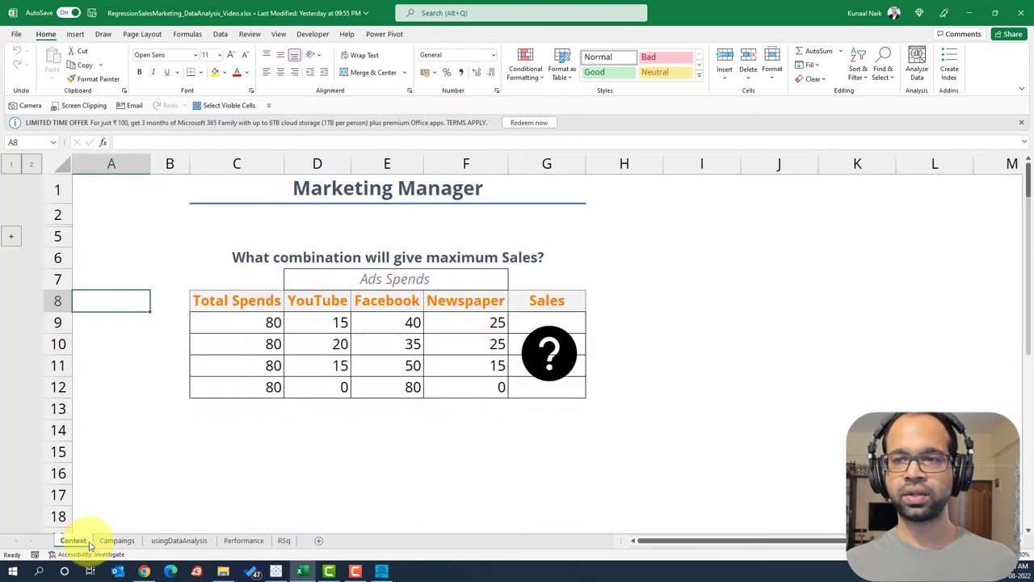
{"action": "left_click", "coordinate": [401, 476]}
{"action": "left_click_drag", "start_coordinate": [549, 349], "coordinate": [677, 350]}
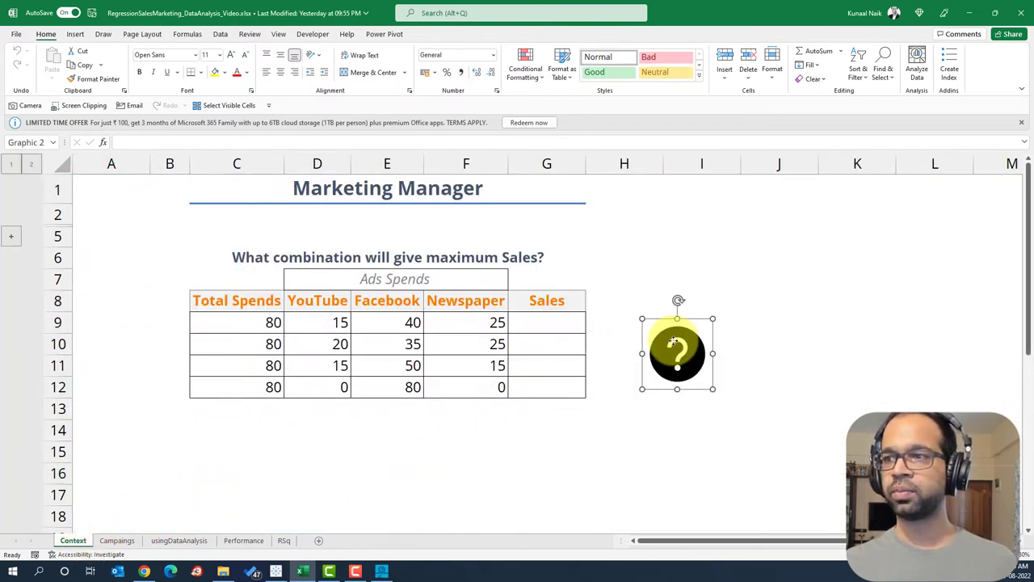
Look over the empty Sales cells G9:G12 and one mix's YouTube, Facebook and Newspaper spends
{"action": "left_click_drag", "start_coordinate": [537, 325], "coordinate": [541, 395]}
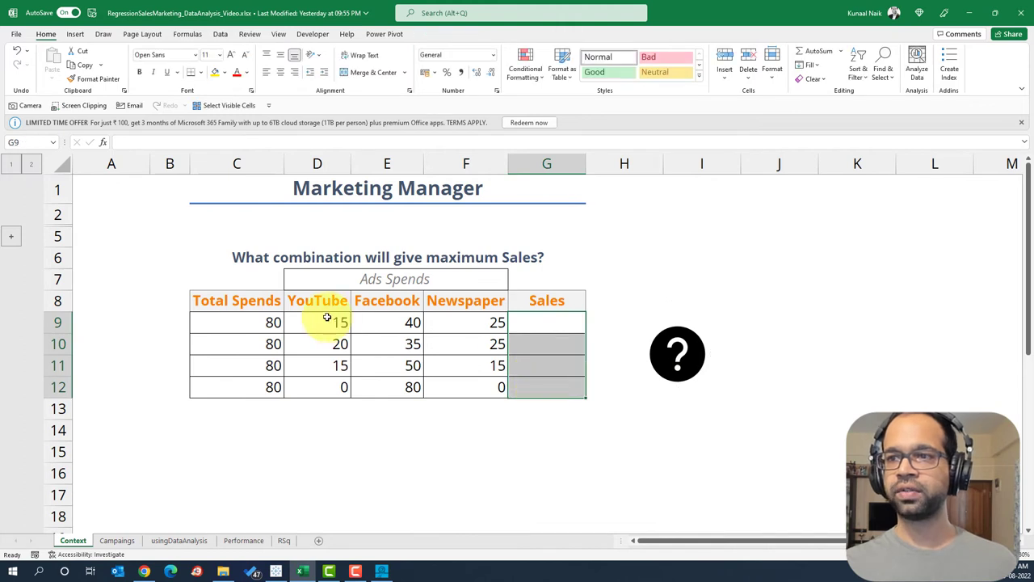
{"action": "mouse_move", "coordinate": [335, 322]}
{"action": "left_mouse_down"}
{"action": "mouse_move", "coordinate": [454, 329]}
{"action": "mouse_move", "coordinate": [331, 342]}
{"action": "left_mouse_up"}
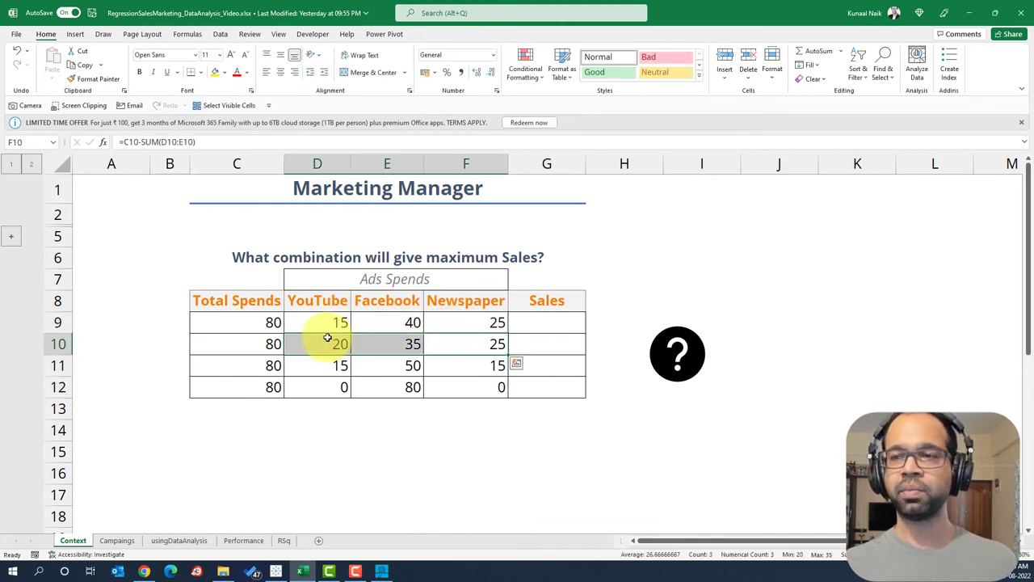
{"action": "left_click_drag", "start_coordinate": [540, 327], "coordinate": [559, 396]}
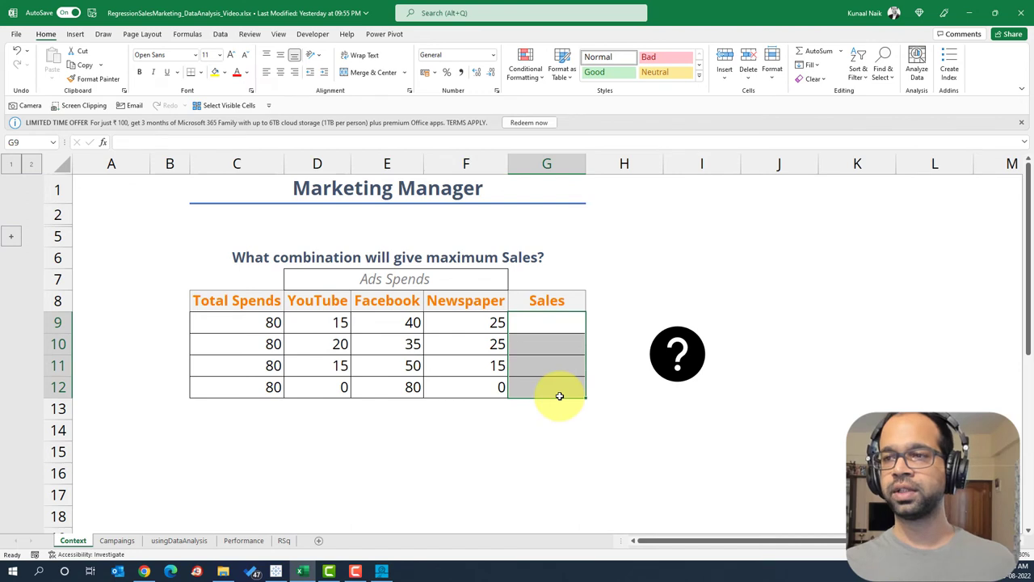
Expand collapsed rows 3–4 to reveal the Feature/Coeff table with its four values
{"action": "left_click", "coordinate": [13, 239]}
{"action": "left_click_drag", "start_coordinate": [342, 255], "coordinate": [542, 257]}
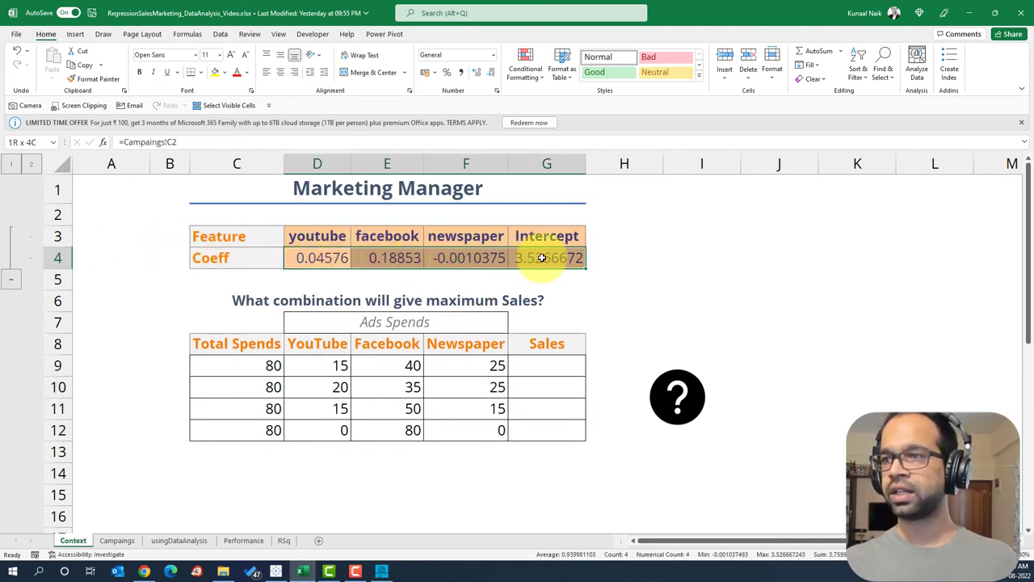
{"action": "left_click_drag", "start_coordinate": [300, 238], "coordinate": [563, 263]}
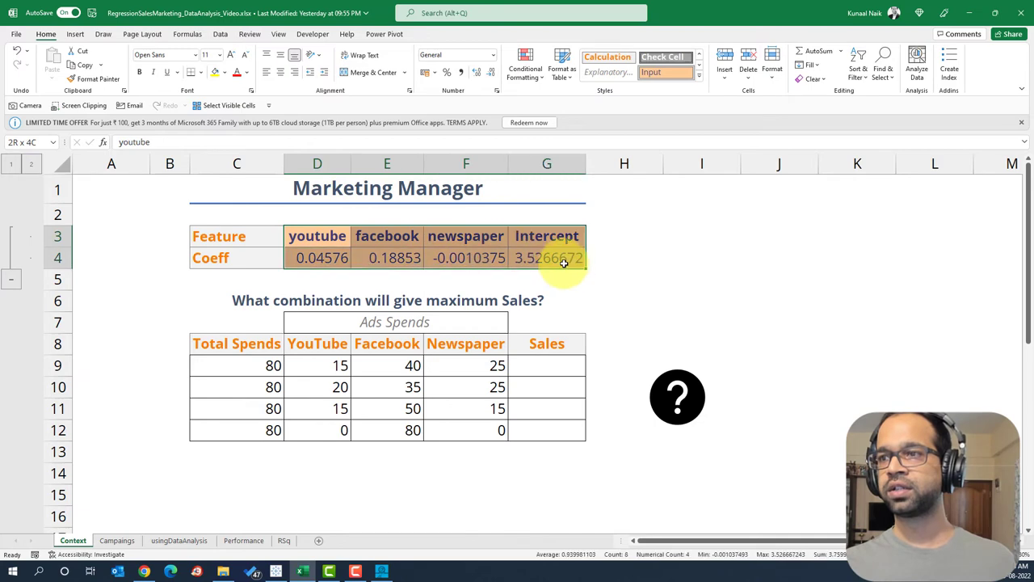
Compare the coefficients with the Campaings and usingDataAnalysis sheets, then return to Context
{"action": "left_click", "coordinate": [120, 539]}
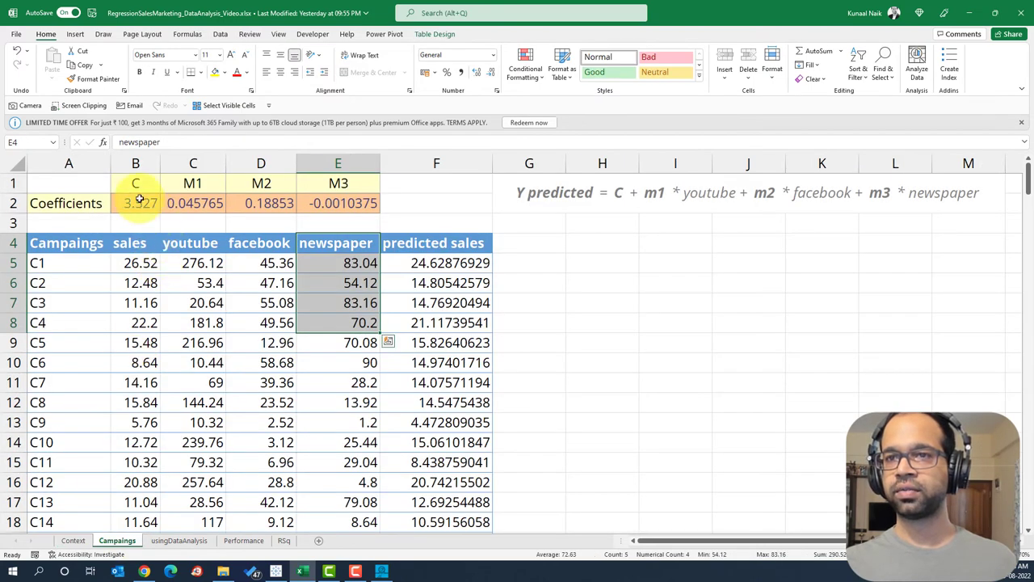
{"action": "left_click_drag", "start_coordinate": [139, 199], "coordinate": [351, 203]}
{"action": "left_click", "coordinate": [179, 540]}
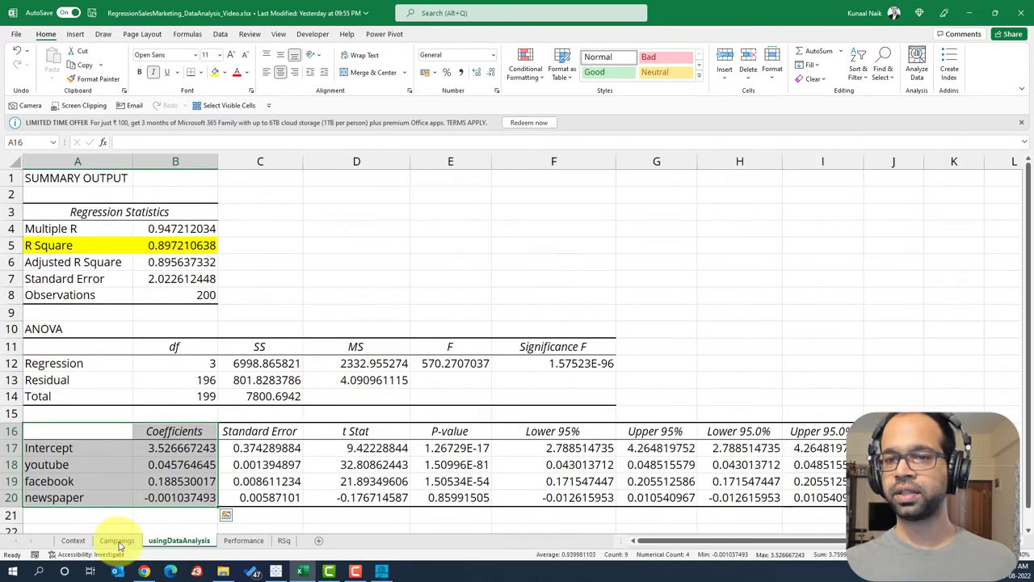
{"action": "left_click", "coordinate": [72, 540]}
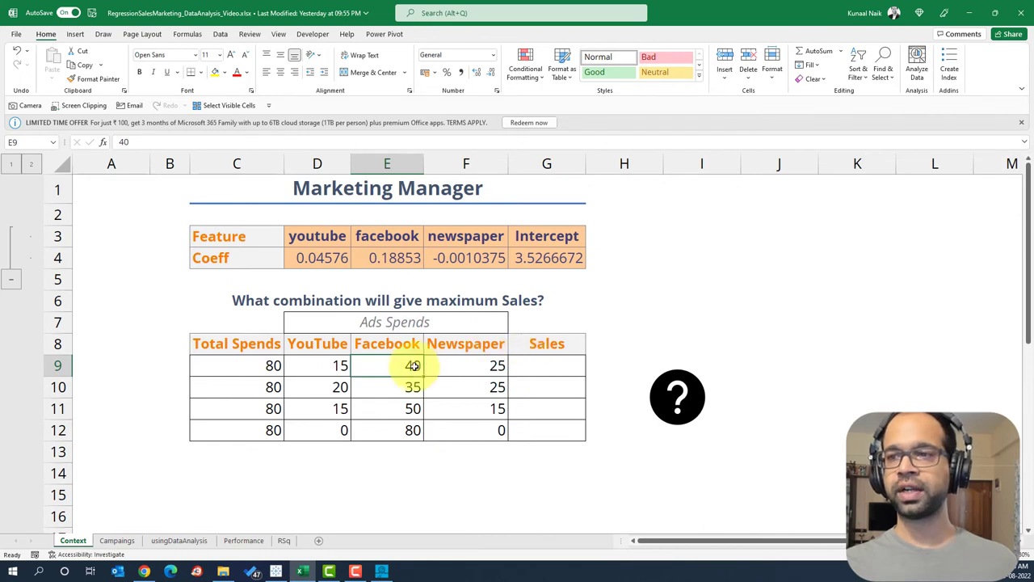
{"action": "left_click", "coordinate": [117, 540]}
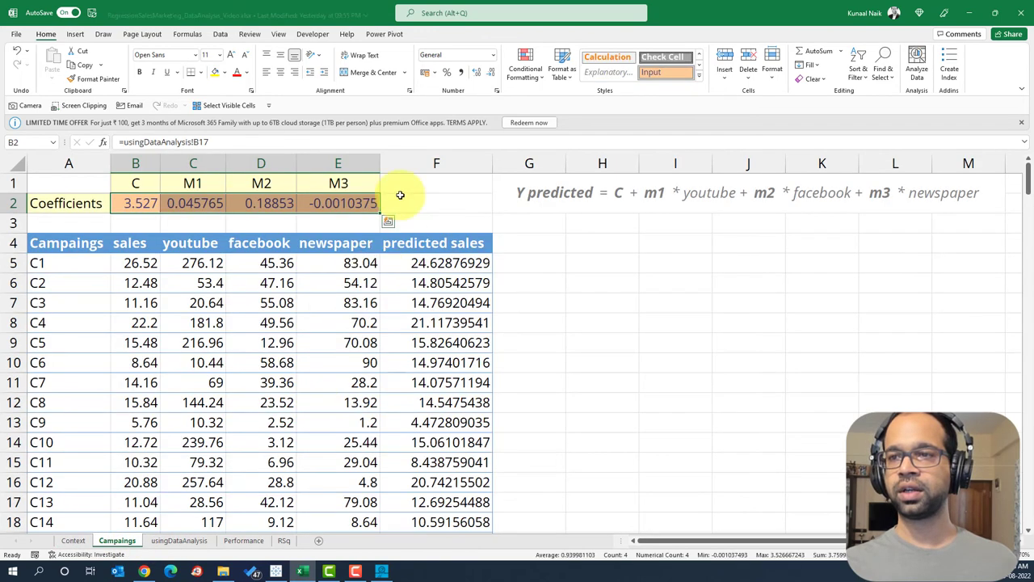
{"action": "left_click", "coordinate": [73, 540]}
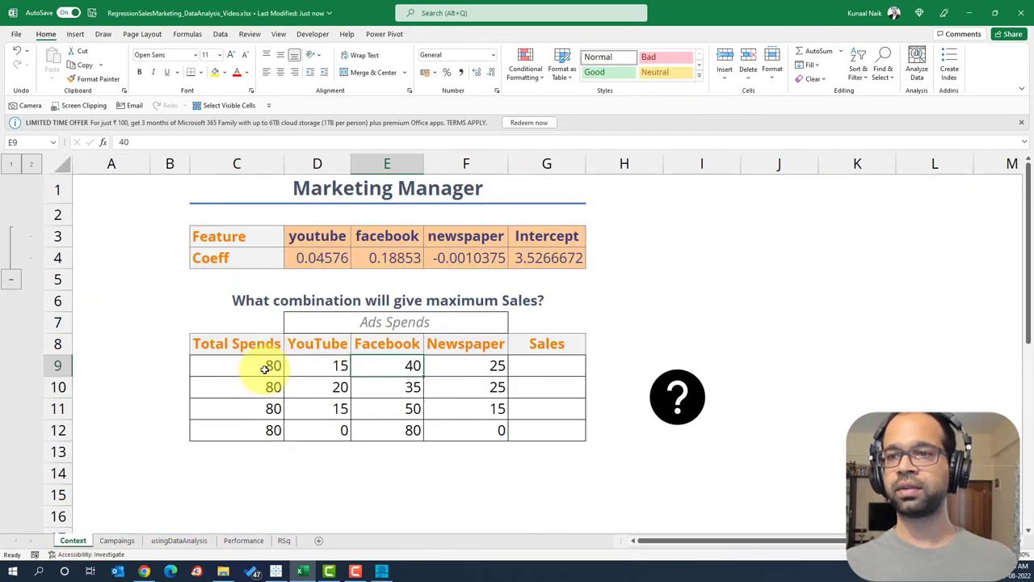
Review the Total Spends of 80 and the ad mixes in D9:F12, then select Sales cell G9
{"action": "left_click_drag", "start_coordinate": [269, 365], "coordinate": [246, 440]}
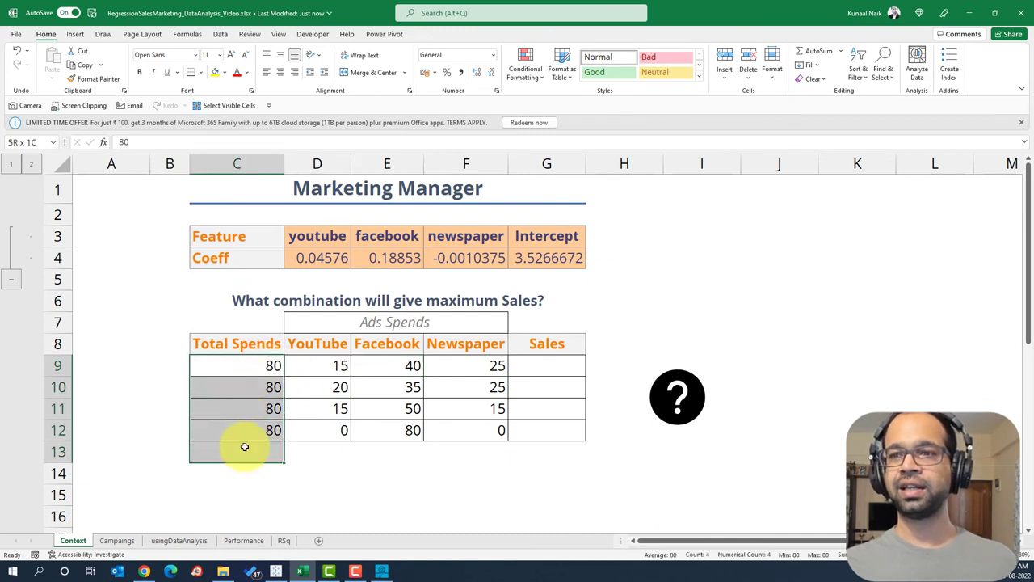
{"action": "left_click_drag", "start_coordinate": [319, 365], "coordinate": [480, 428]}
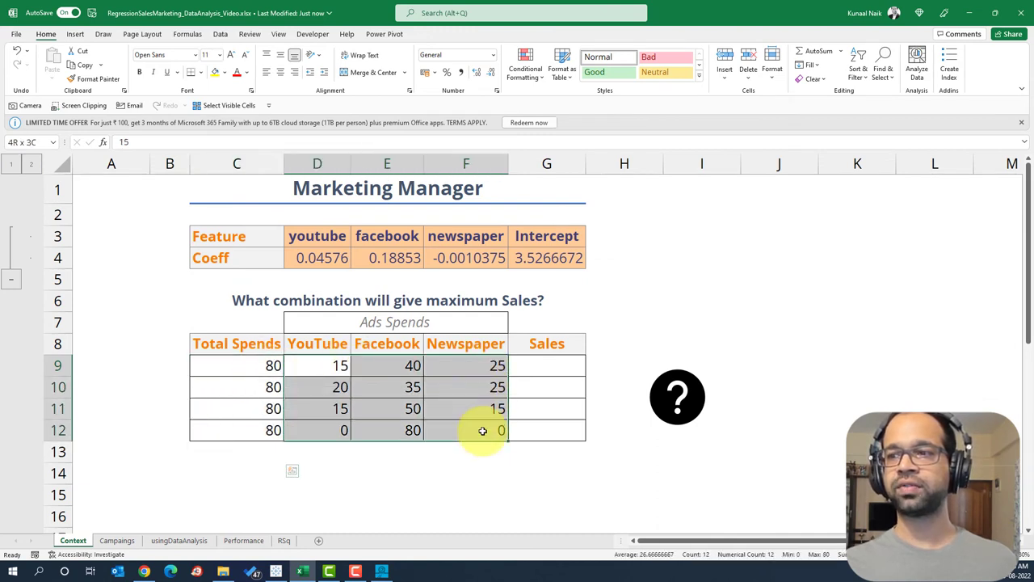
{"action": "left_click", "coordinate": [564, 366]}
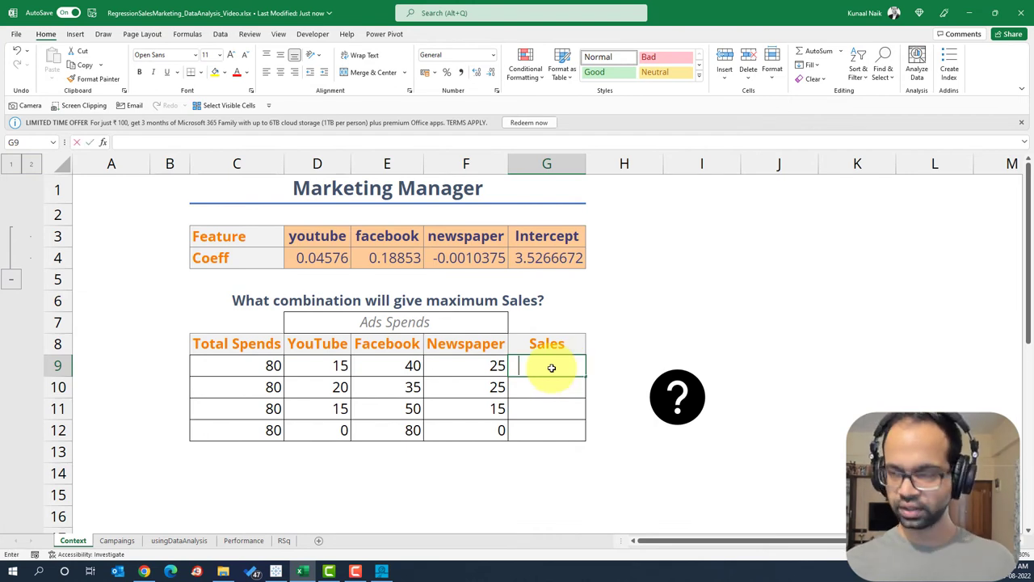
In G9 start the Sales formula with the absolute intercept $G$4 plus SUMPRODUCT
{"action": "type", "text": "="}
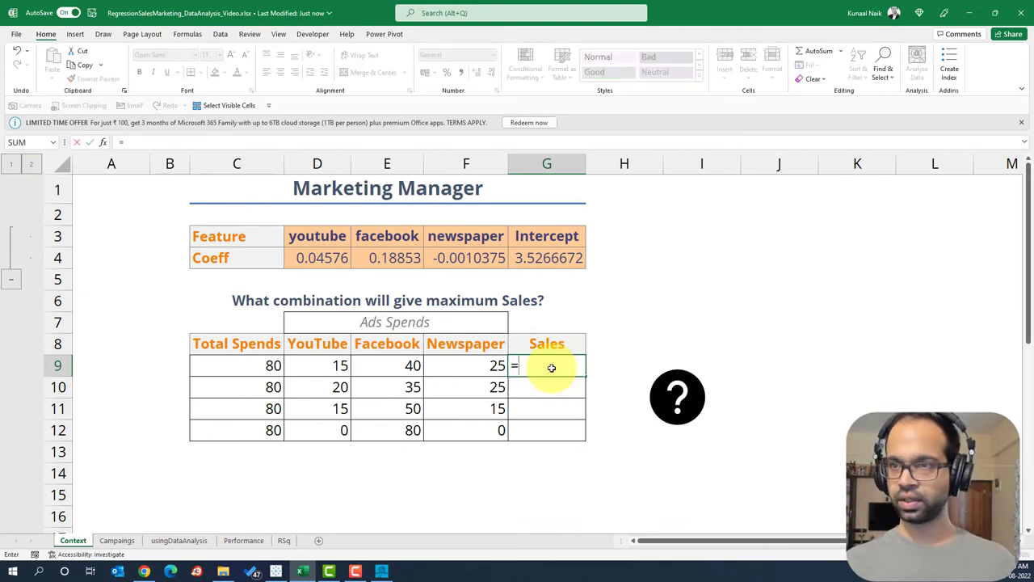
{"action": "left_click", "coordinate": [550, 261]}
{"action": "key", "text": "F4"}
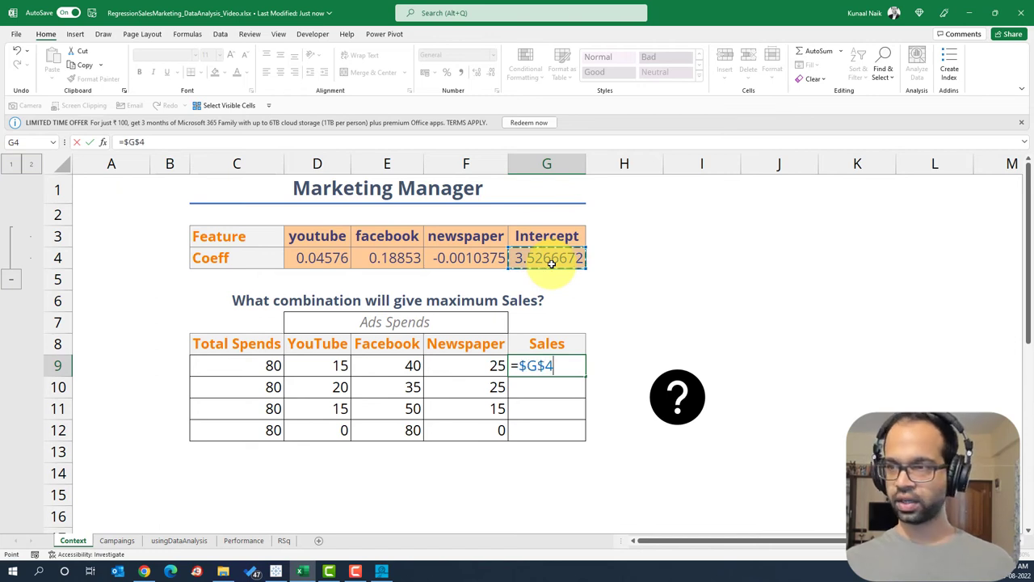
{"action": "type", "text": "+sum"}
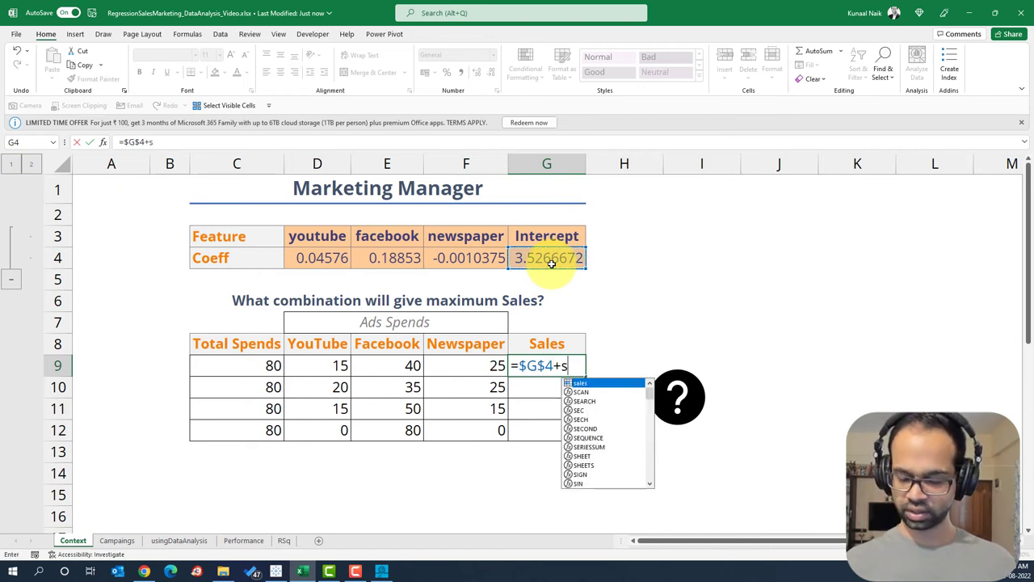
{"action": "key", "text": "Down"}
{"action": "key", "text": "Down"}
{"action": "key", "text": "Down"}
{"action": "key", "text": "Tab"}
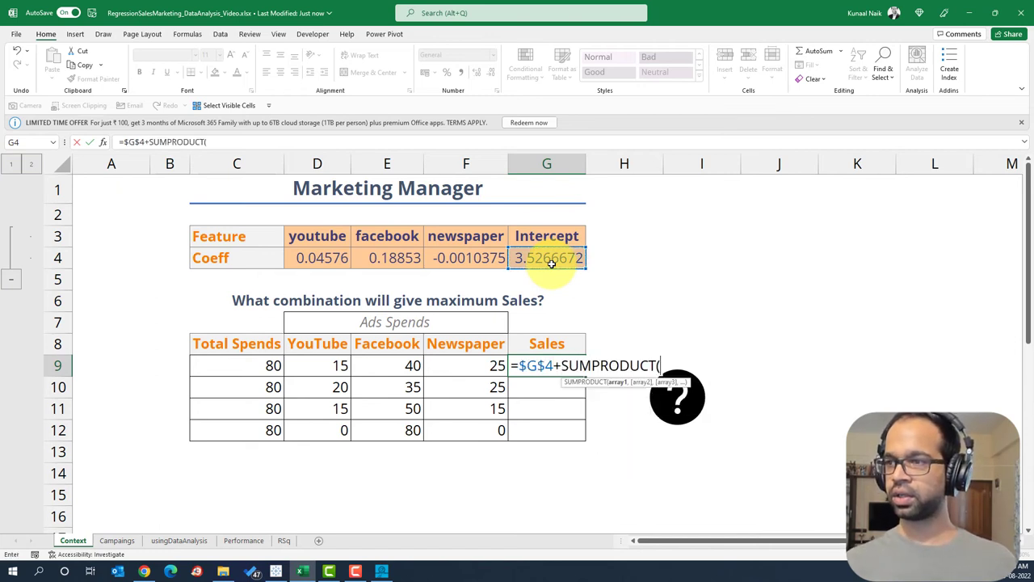
Complete SUMPRODUCT($D$4:$F$4,D9:F9) and commit, giving 11.7284, then select G9:G12
{"action": "left_click", "coordinate": [312, 261]}
{"action": "left_click_drag", "start_coordinate": [312, 260], "coordinate": [440, 260]}
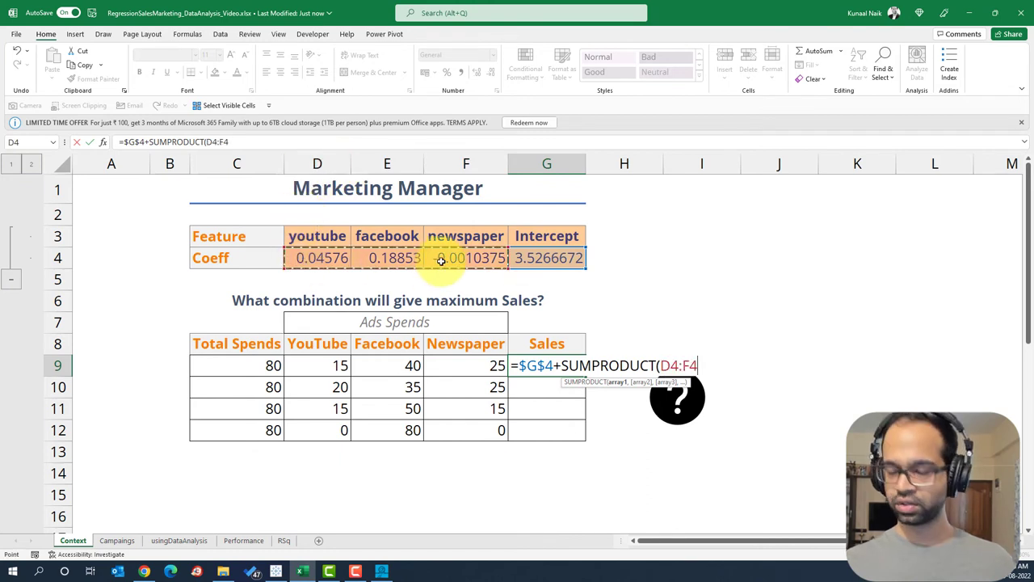
{"action": "key", "text": "F4"}
{"action": "type", "text": ","}
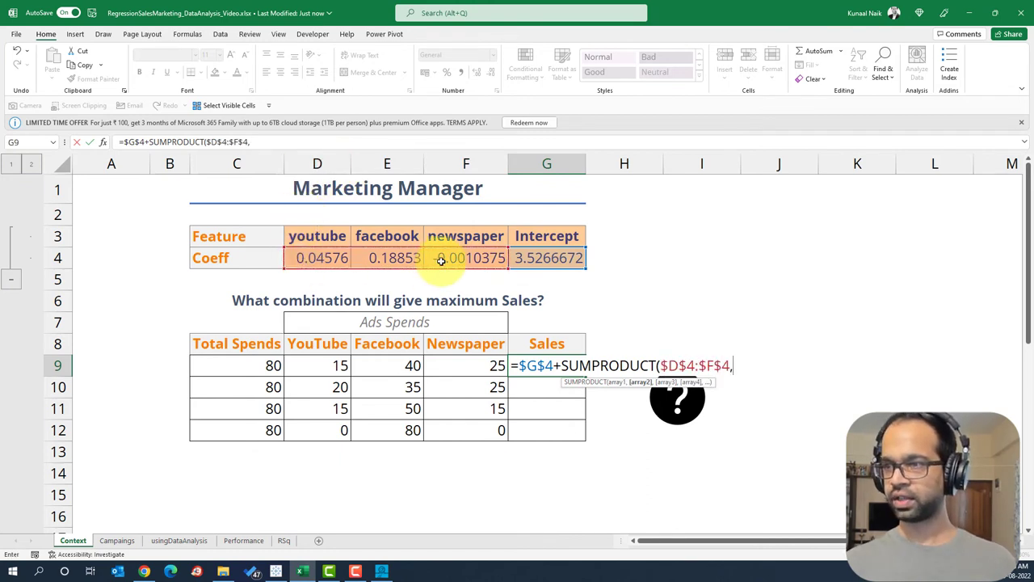
{"action": "left_click_drag", "start_coordinate": [335, 367], "coordinate": [447, 371]}
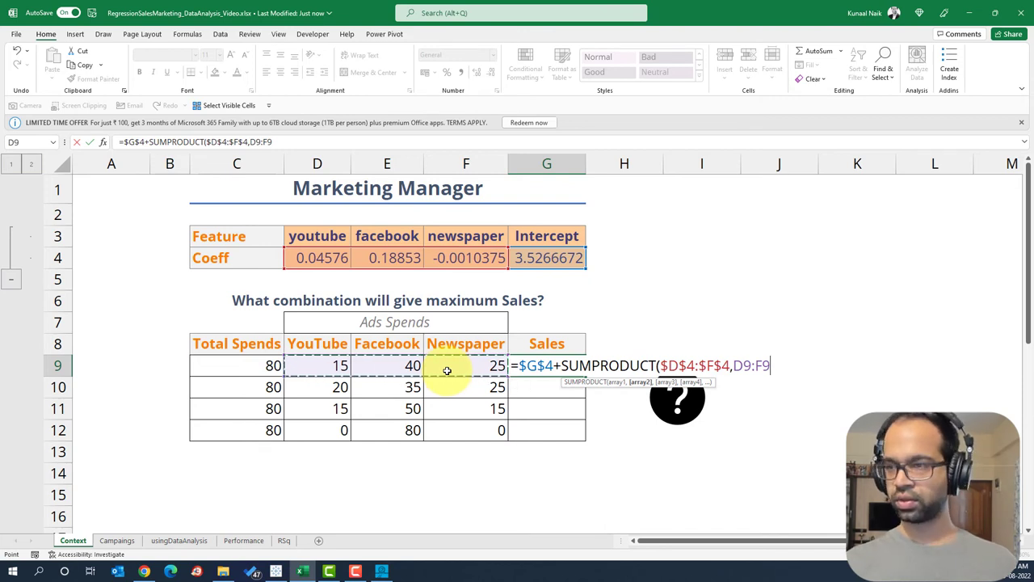
{"action": "type", "text": ")"}
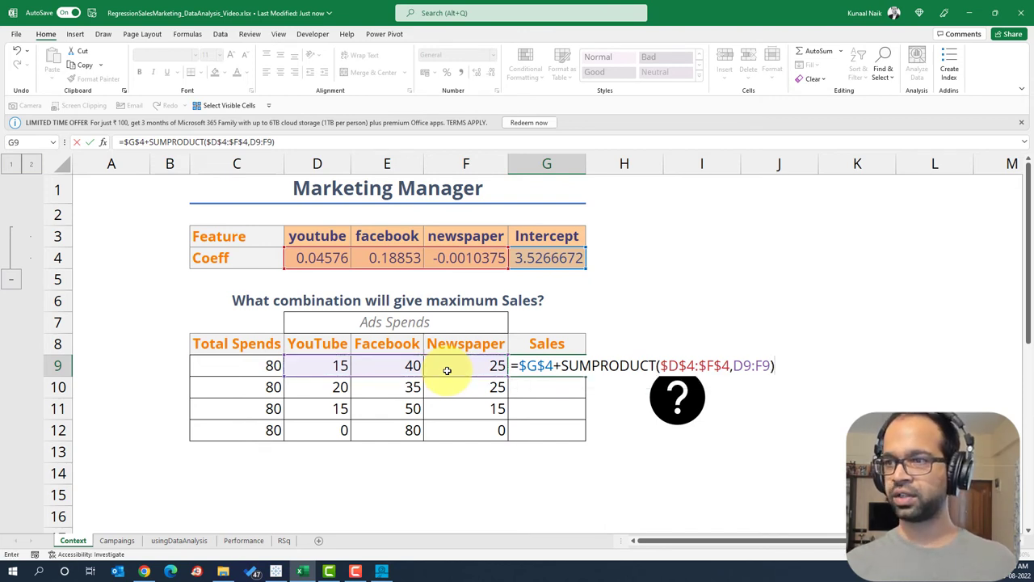
{"action": "key", "text": "Return"}
{"action": "left_click_drag", "start_coordinate": [555, 370], "coordinate": [565, 427]}
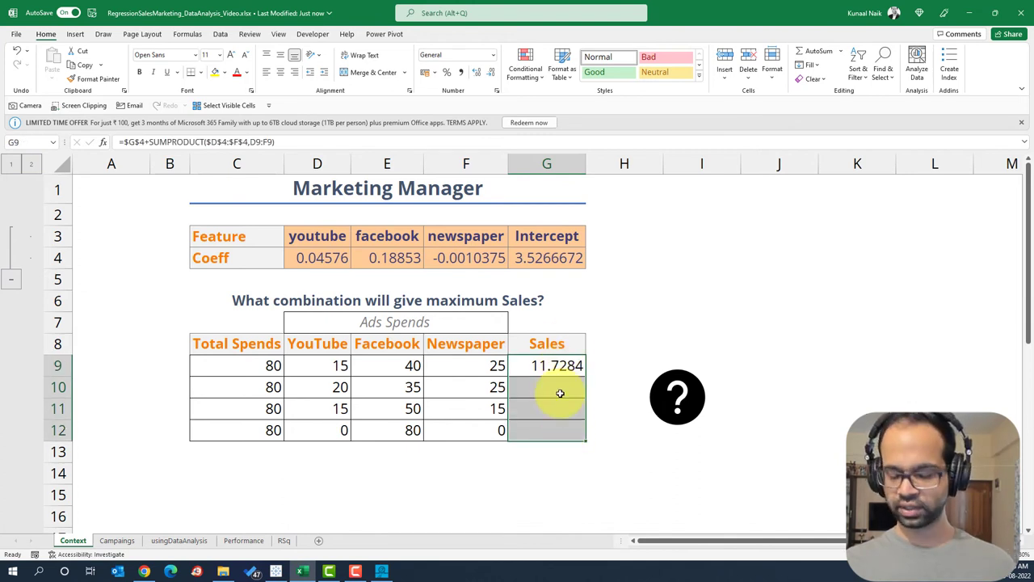
Fill the Sales formula down to G12 and show three decimals: 11.728, 11.015, 13.624, 18.609
{"action": "key", "text": "ctrl+d"}
{"action": "left_click", "coordinate": [554, 434]}
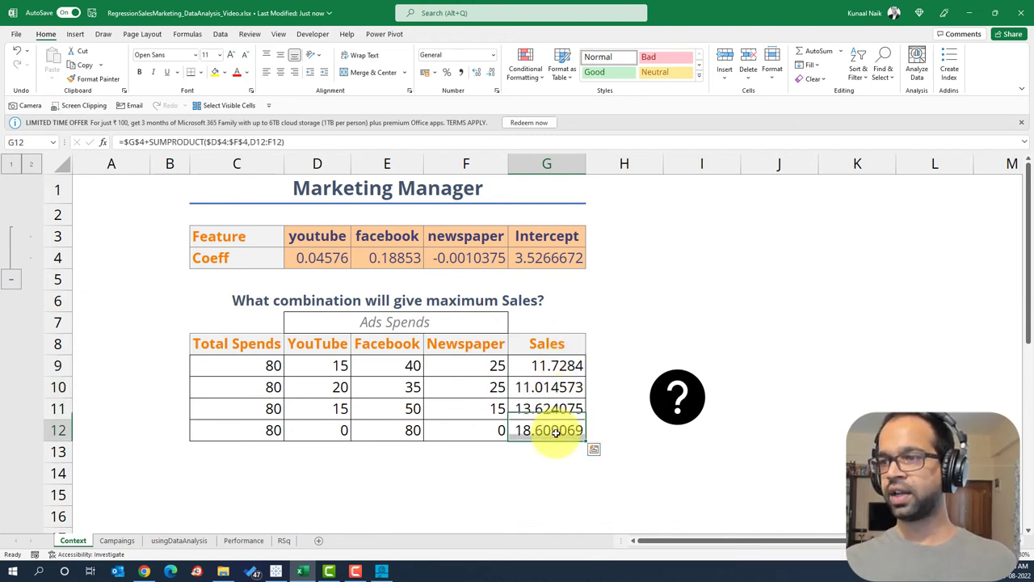
{"action": "left_click_drag", "start_coordinate": [552, 365], "coordinate": [550, 436]}
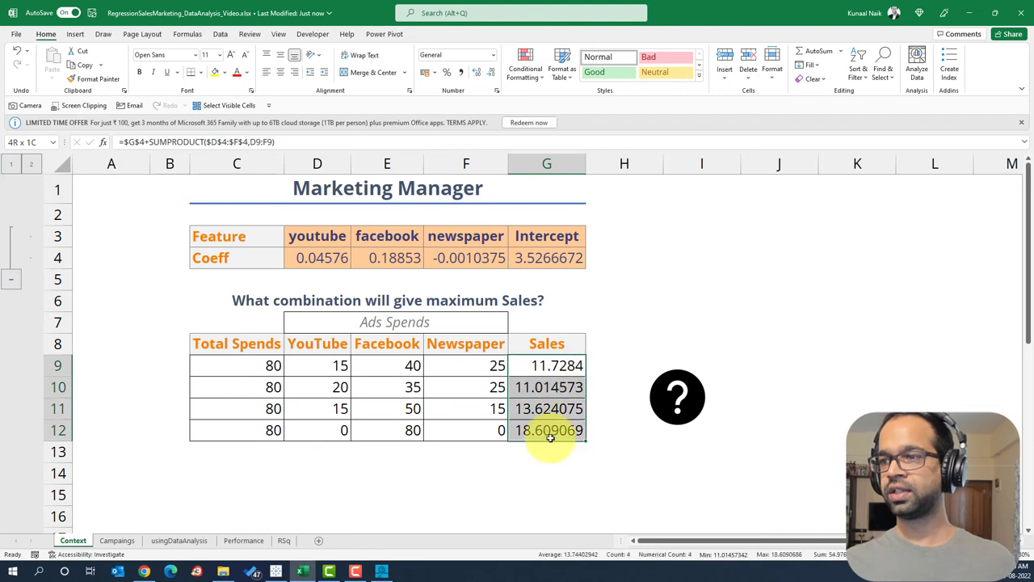
{"action": "left_click", "coordinate": [490, 73]}
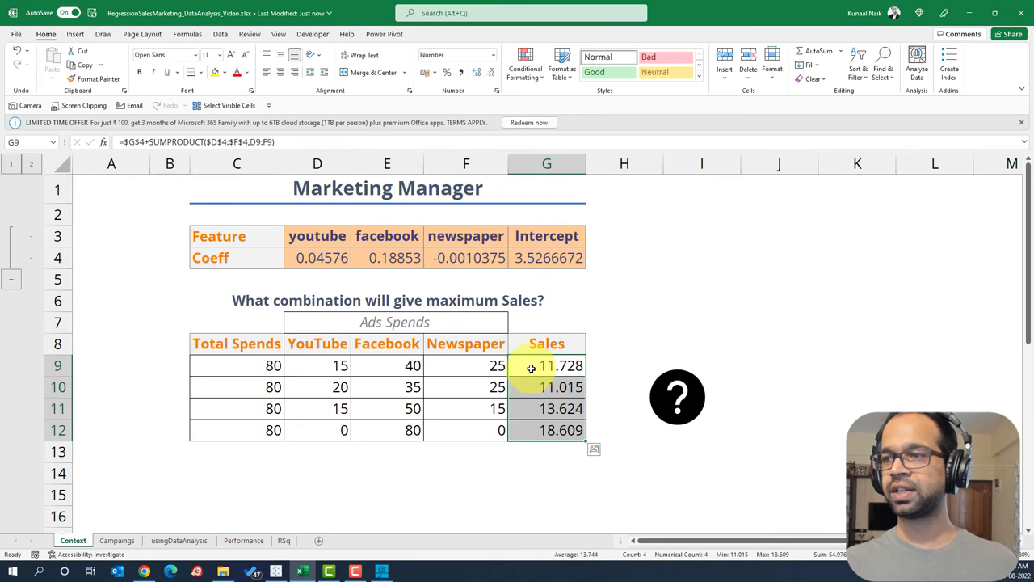
Compare each mix's spends with its Sales prediction, noting the 0/80/0 mix predicts highest
{"action": "left_click", "coordinate": [265, 366]}
{"action": "left_click_drag", "start_coordinate": [256, 383], "coordinate": [262, 428]}
{"action": "left_click_drag", "start_coordinate": [335, 363], "coordinate": [451, 362]}
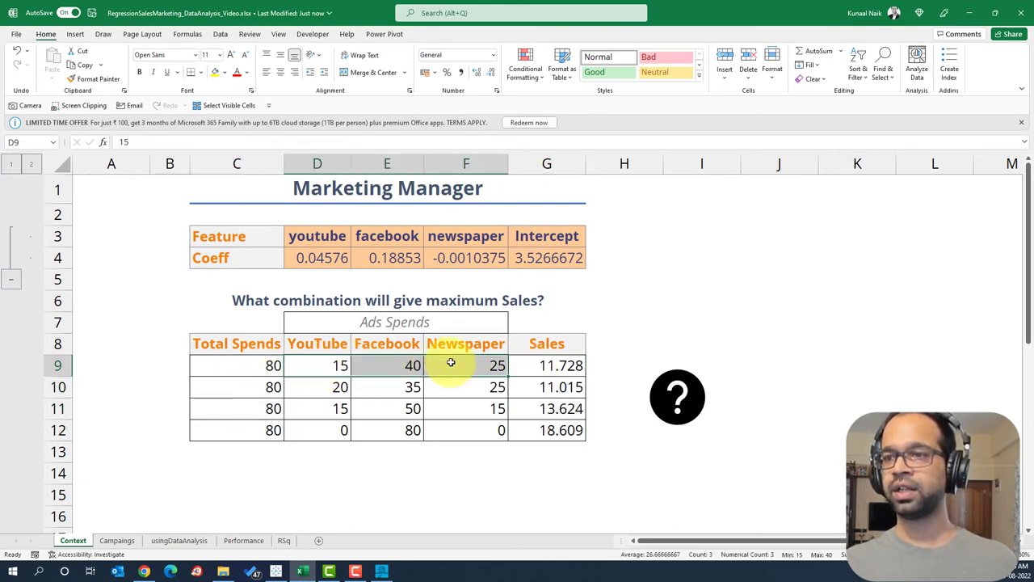
{"action": "left_click", "coordinate": [563, 409]}
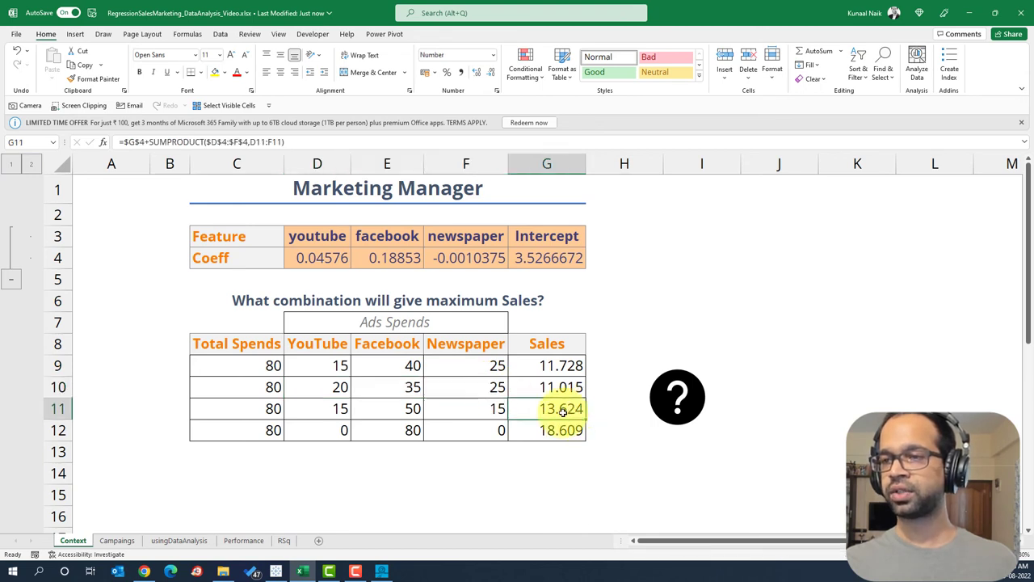
{"action": "left_click_drag", "start_coordinate": [266, 427], "coordinate": [554, 422]}
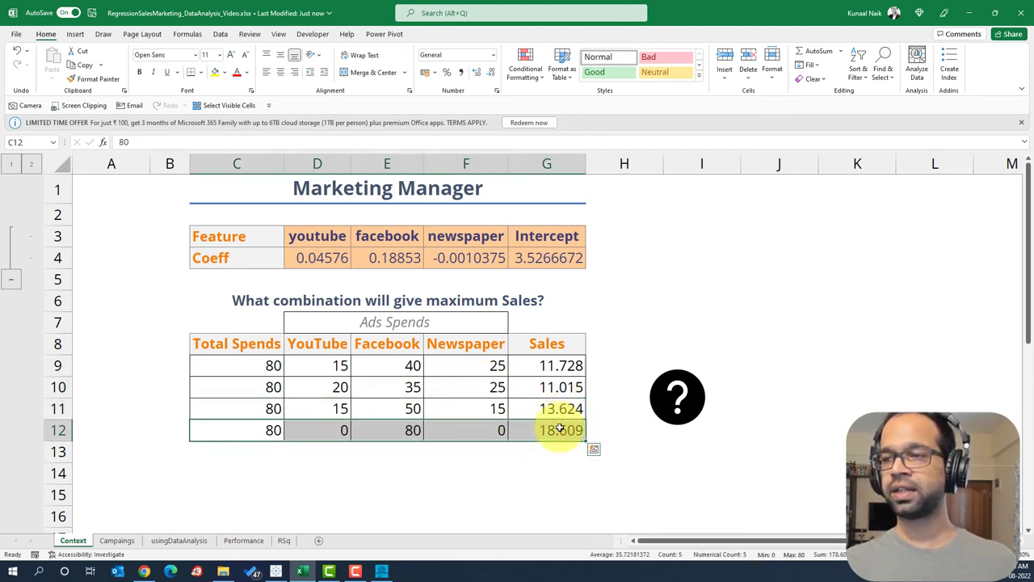
{"action": "left_click", "coordinate": [558, 430]}
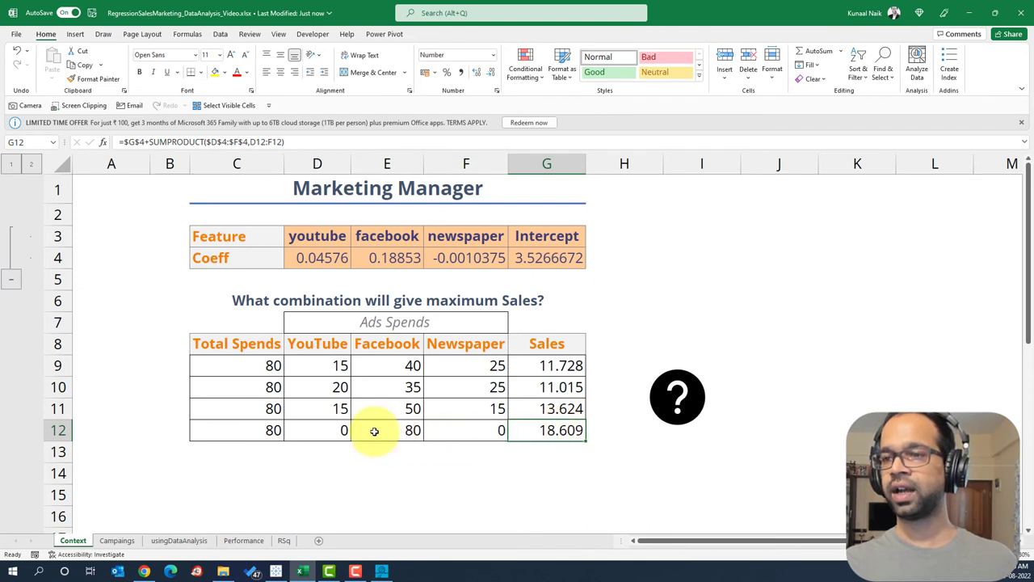
{"action": "left_click", "coordinate": [404, 428]}
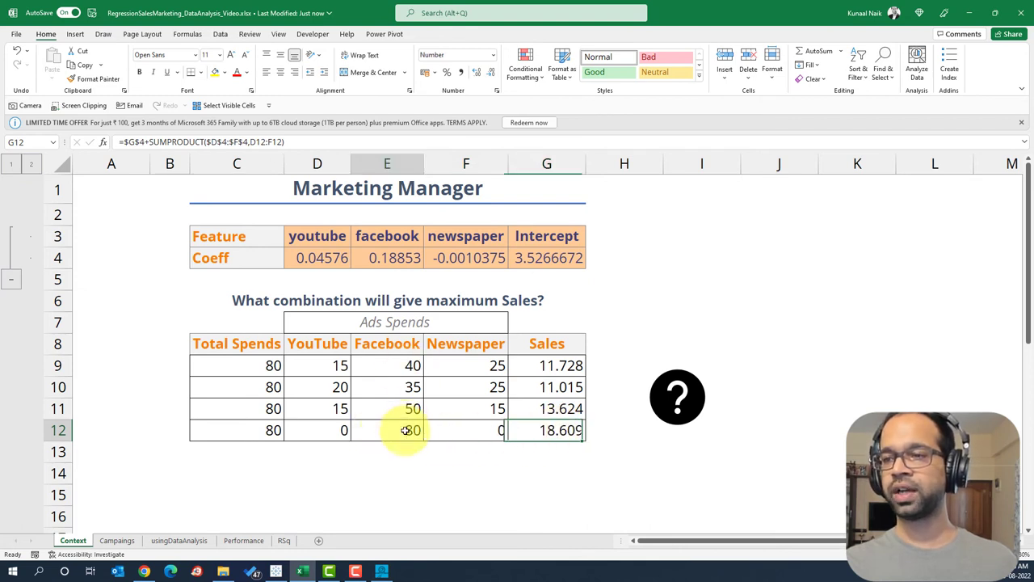
{"action": "left_click", "coordinate": [321, 431]}
{"action": "type", "text": "80"}
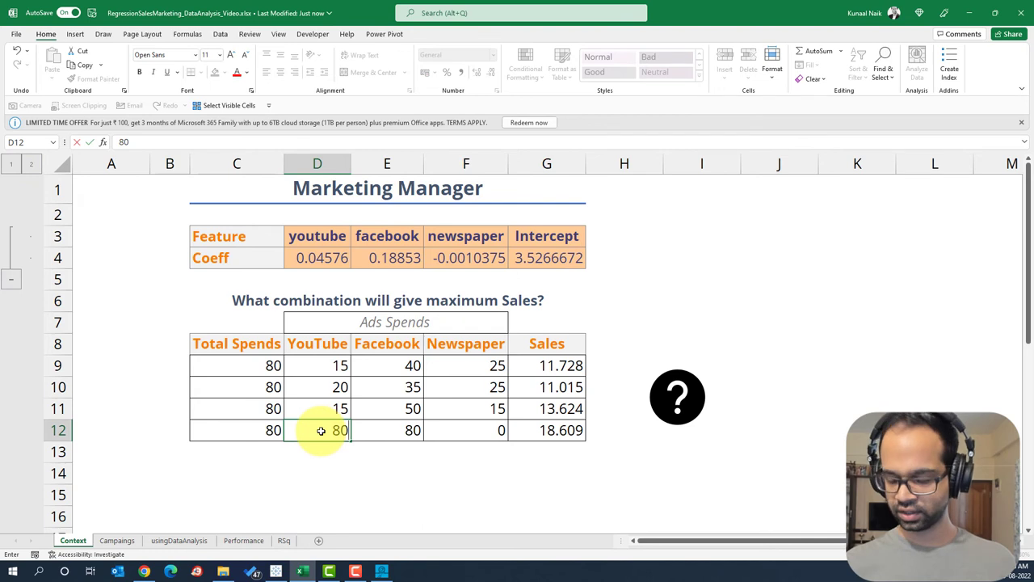
{"action": "key", "text": "Tab"}
{"action": "type", "text": "0"}
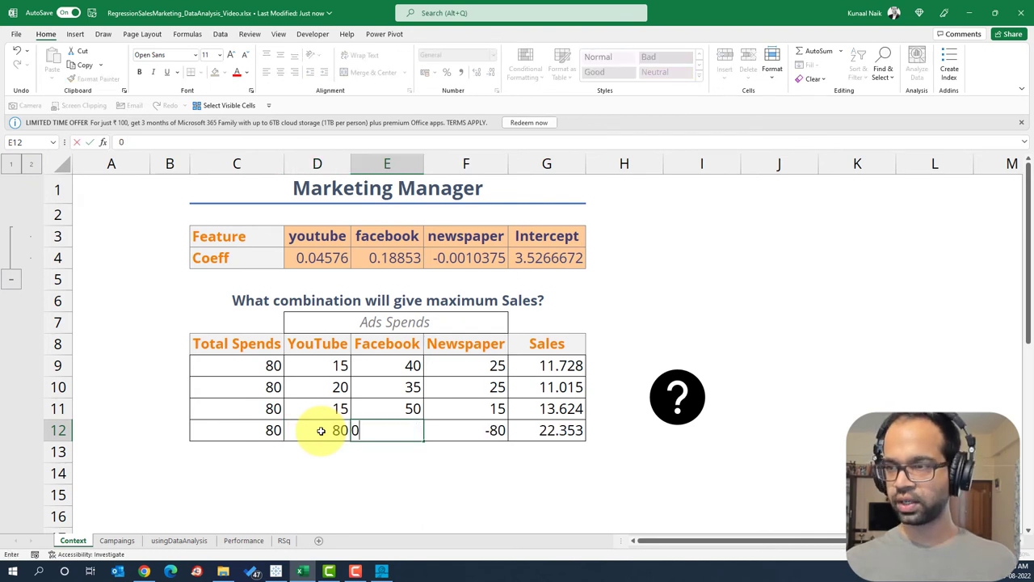
{"action": "key", "text": "Return"}
{"action": "key", "text": "Up"}
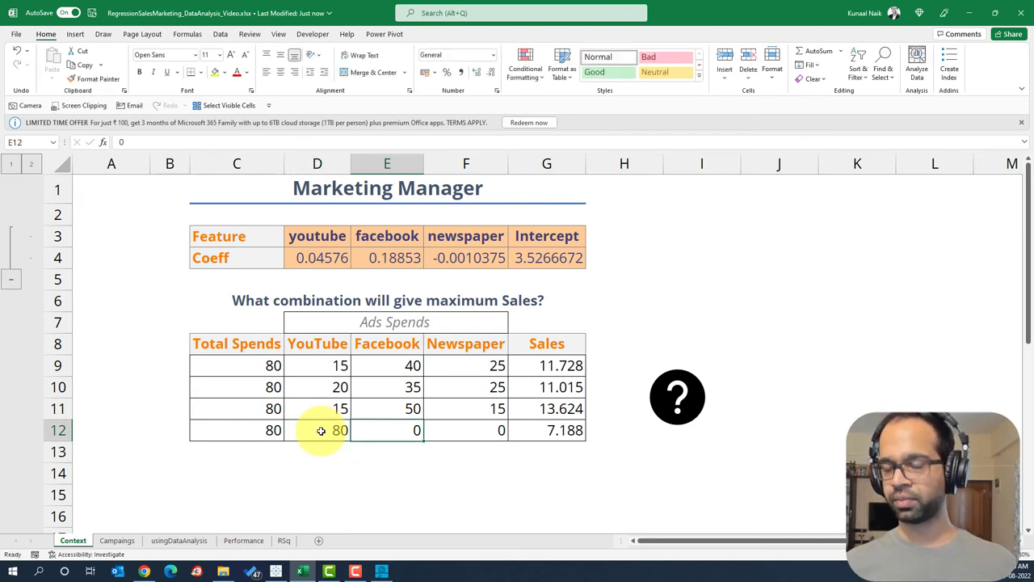
{"action": "key", "text": "ctrl+z"}
{"action": "key", "text": "ctrl+z"}
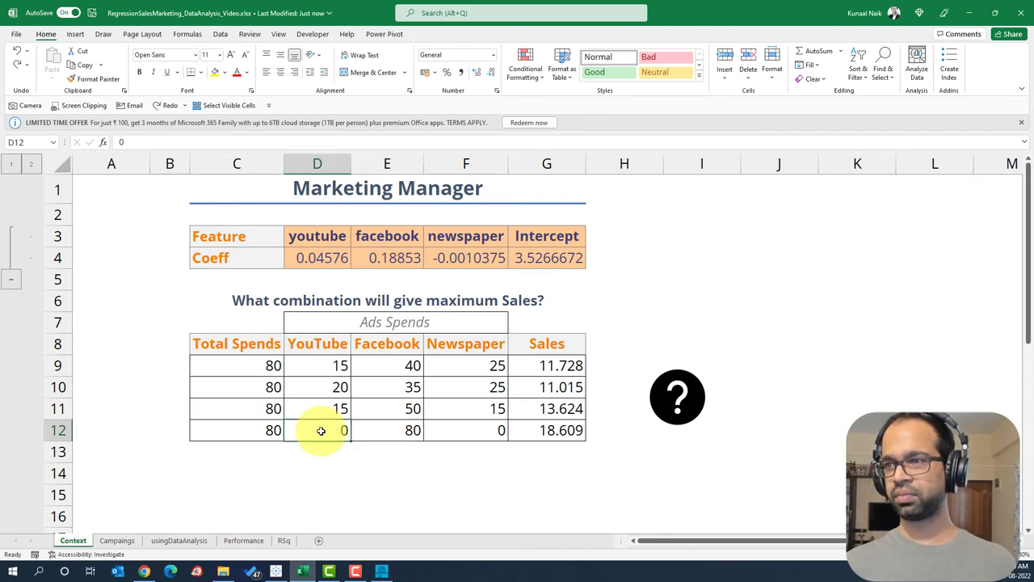
{"action": "left_click_drag", "start_coordinate": [342, 429], "coordinate": [458, 434]}
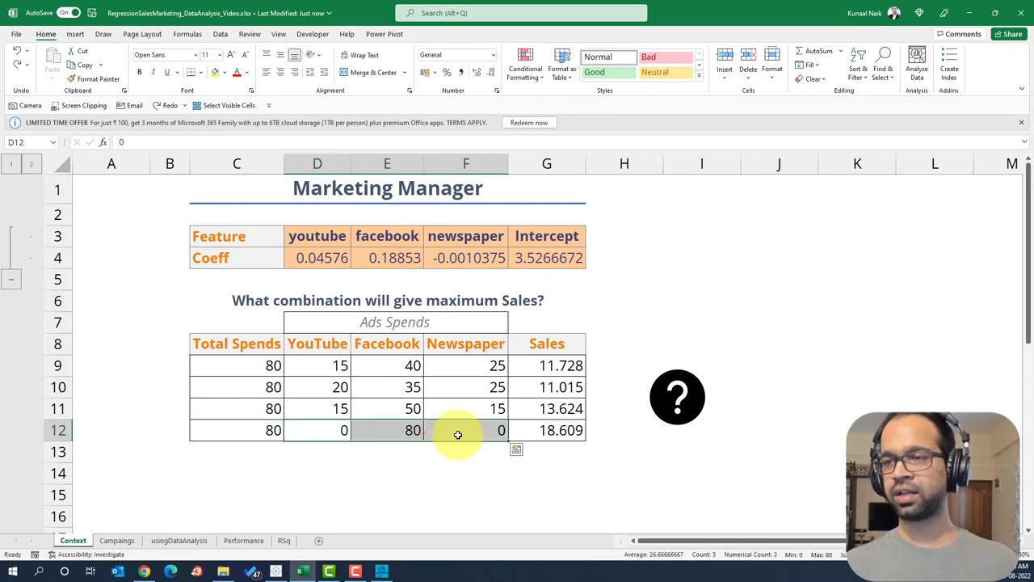
{"action": "left_click", "coordinate": [552, 429]}
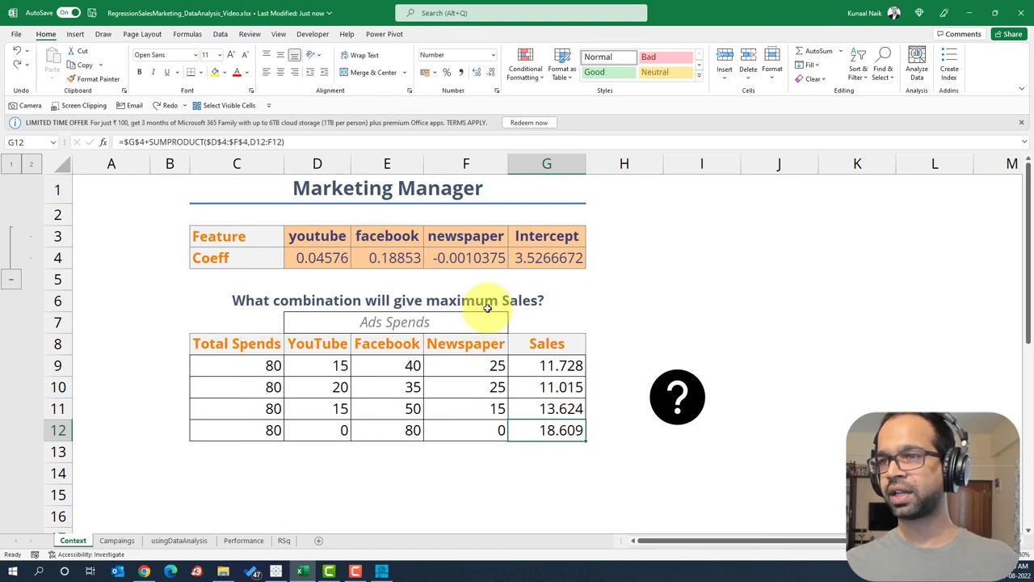
{"action": "left_click_drag", "start_coordinate": [396, 236], "coordinate": [396, 260]}
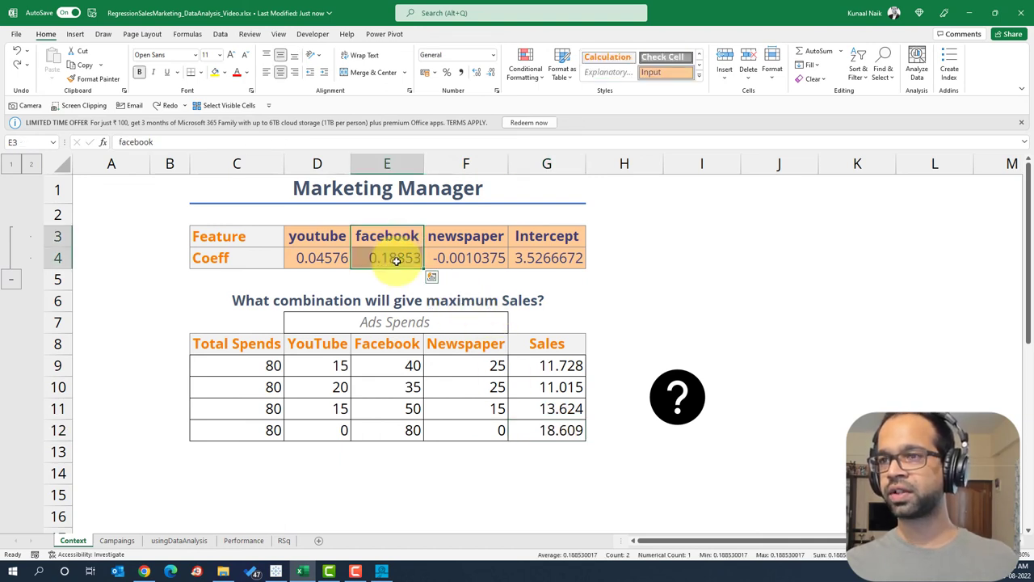
{"action": "left_click", "coordinate": [391, 259]}
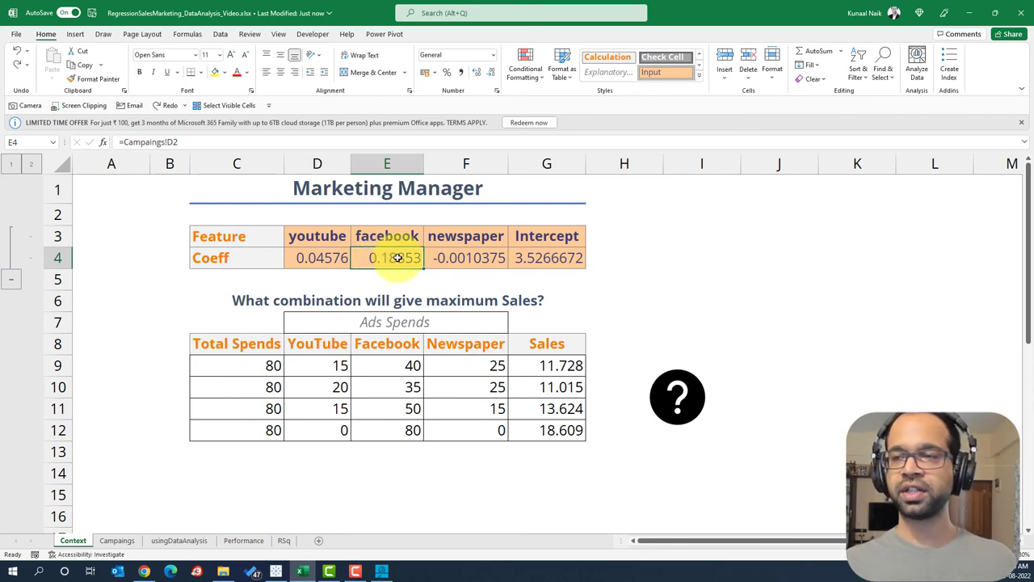
{"action": "left_click", "coordinate": [398, 426]}
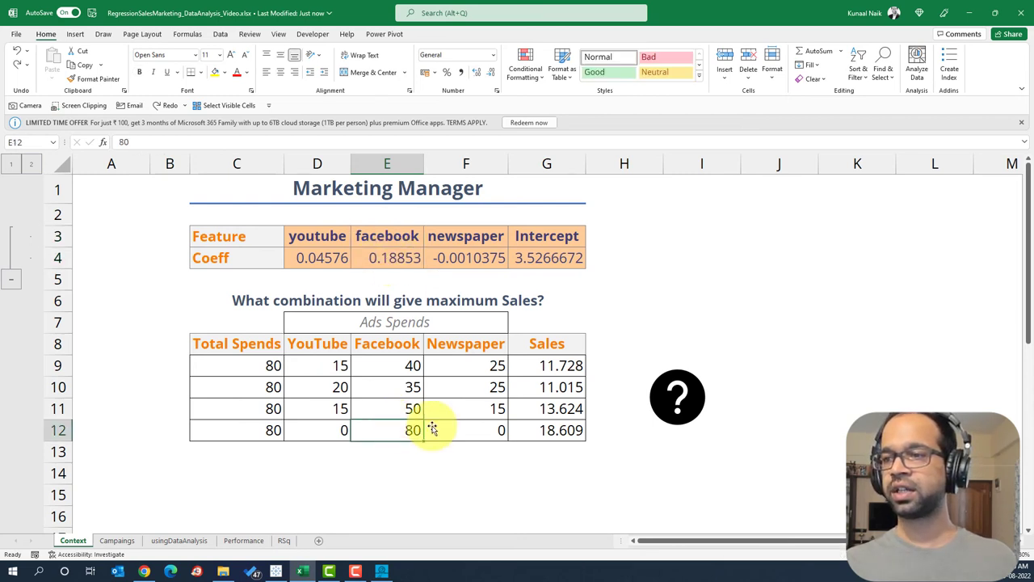
{"action": "left_click", "coordinate": [562, 427]}
{"action": "left_click", "coordinate": [480, 430]}
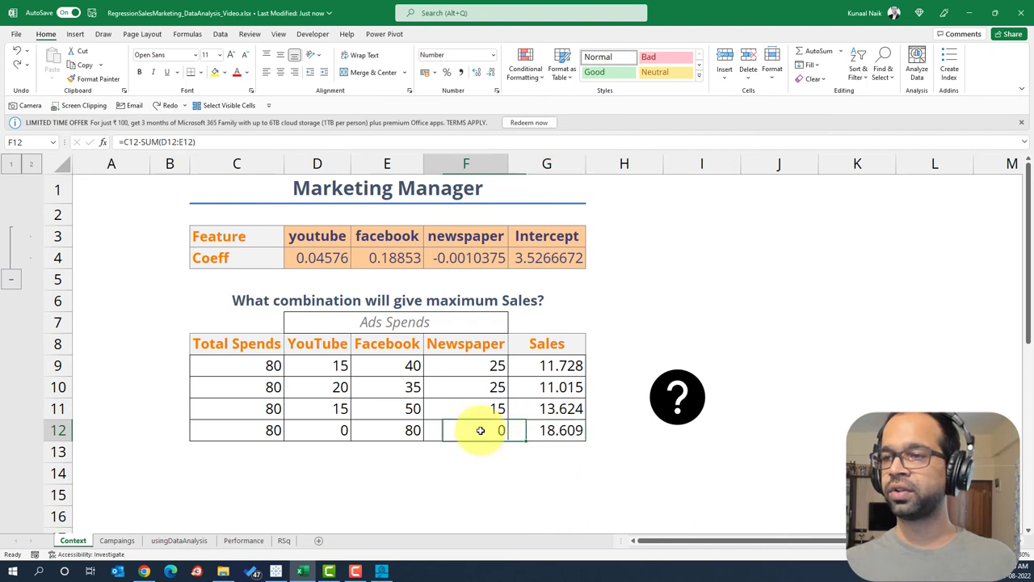
{"action": "left_click_drag", "start_coordinate": [480, 430], "coordinate": [465, 362]}
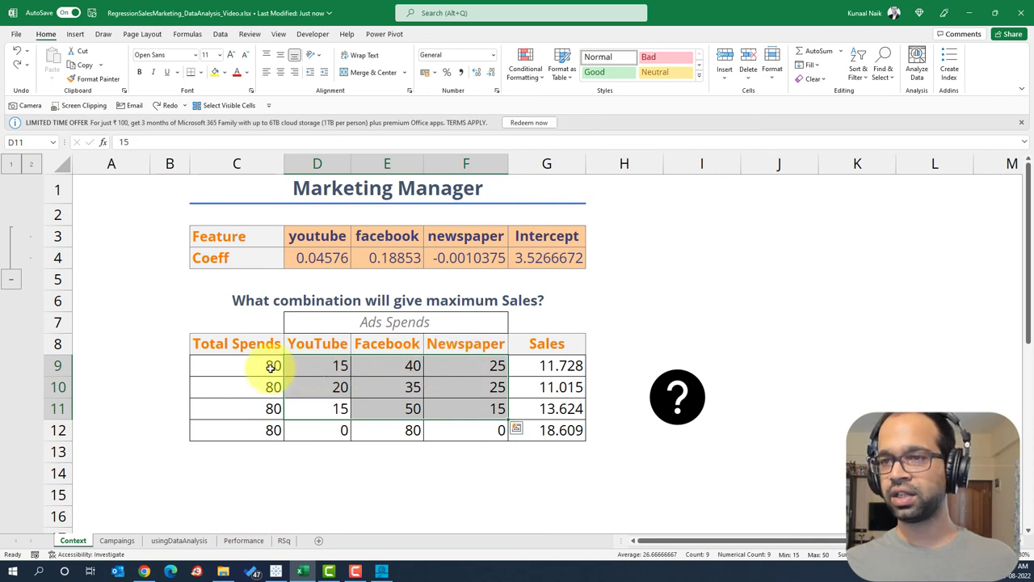
{"action": "left_click_drag", "start_coordinate": [272, 367], "coordinate": [551, 406]}
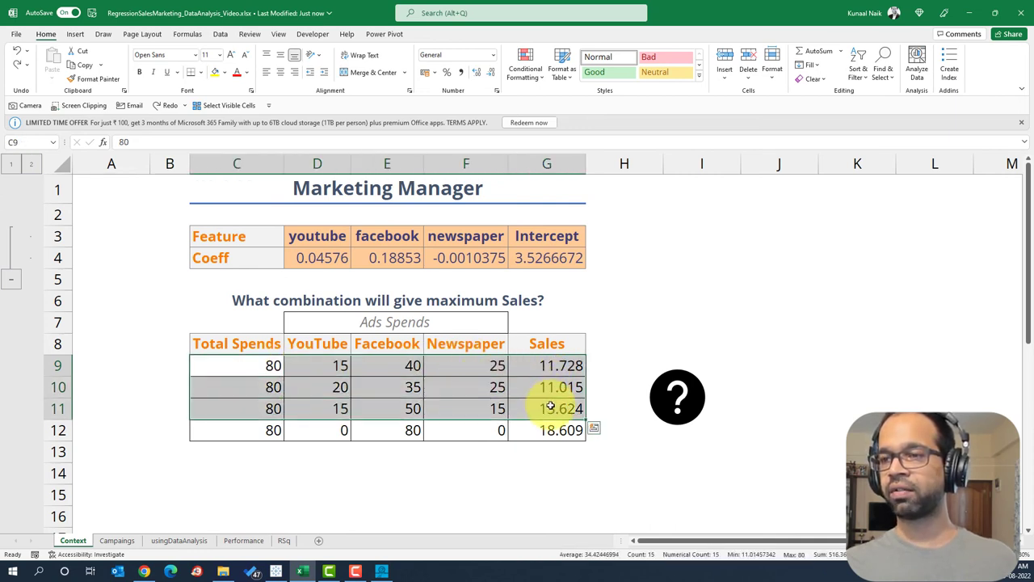
{"action": "left_click", "coordinate": [388, 409]}
{"action": "left_click", "coordinate": [325, 410]}
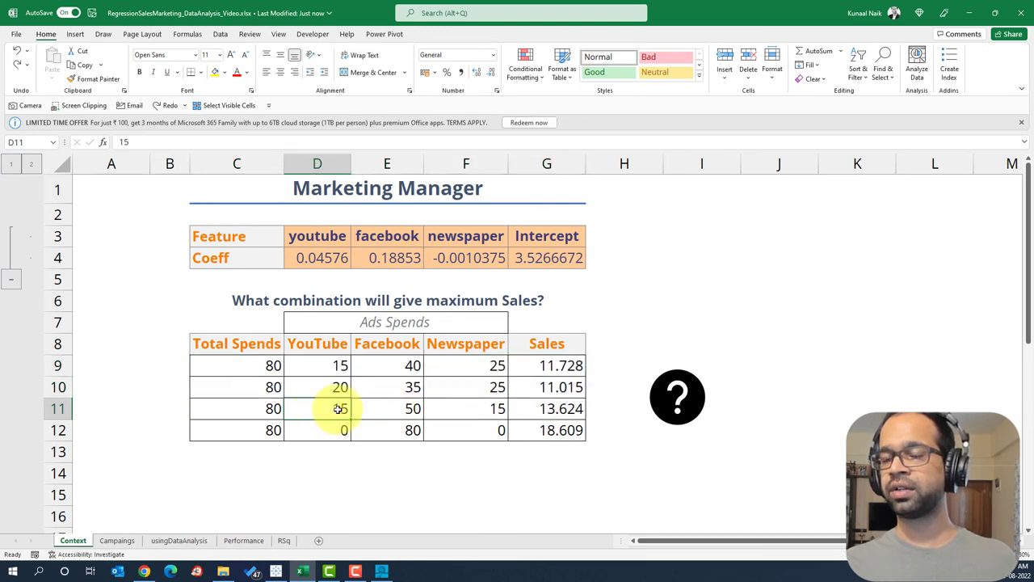
{"action": "left_click", "coordinate": [413, 409]}
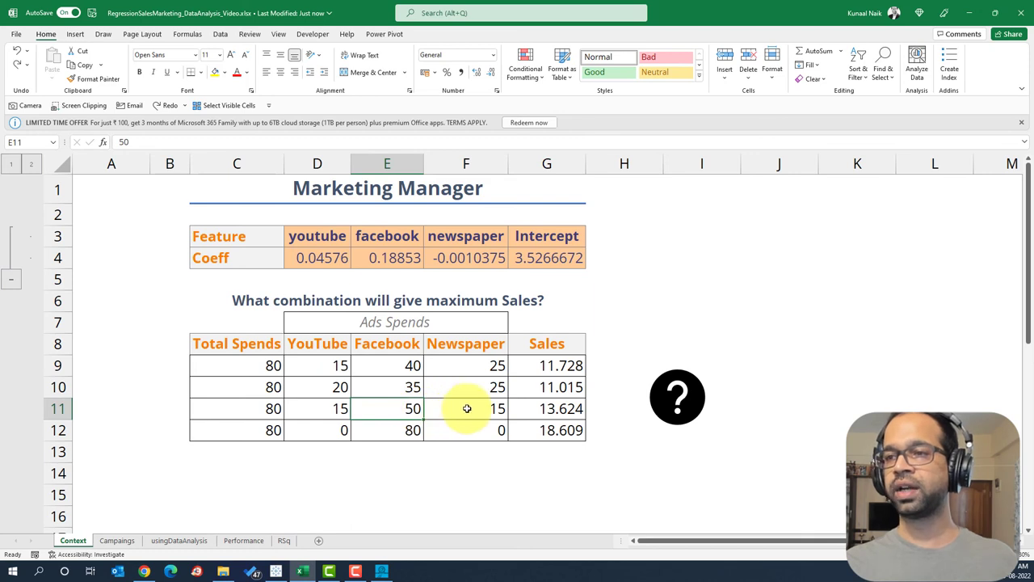
{"action": "mouse_move", "coordinate": [555, 408]}
{"action": "left_mouse_down"}
{"action": "mouse_move", "coordinate": [323, 417]}
{"action": "mouse_move", "coordinate": [569, 414]}
{"action": "left_mouse_up"}
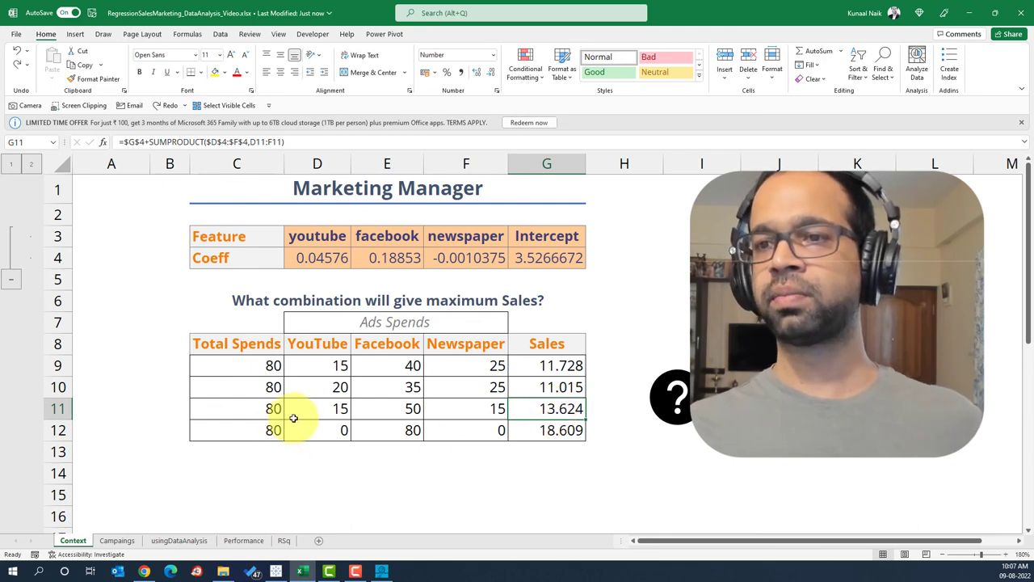
{"action": "left_click_drag", "start_coordinate": [330, 402], "coordinate": [446, 406]}
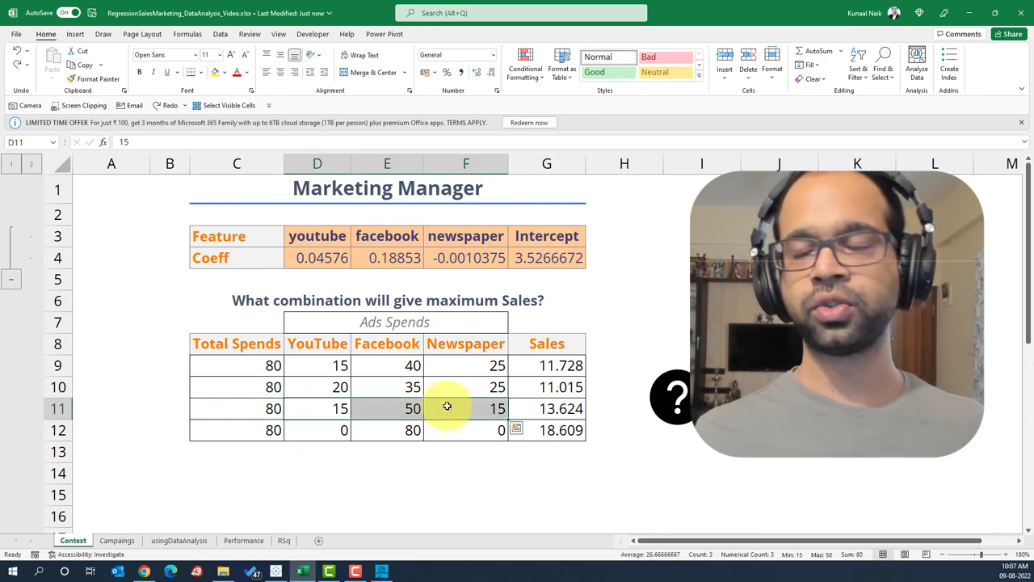